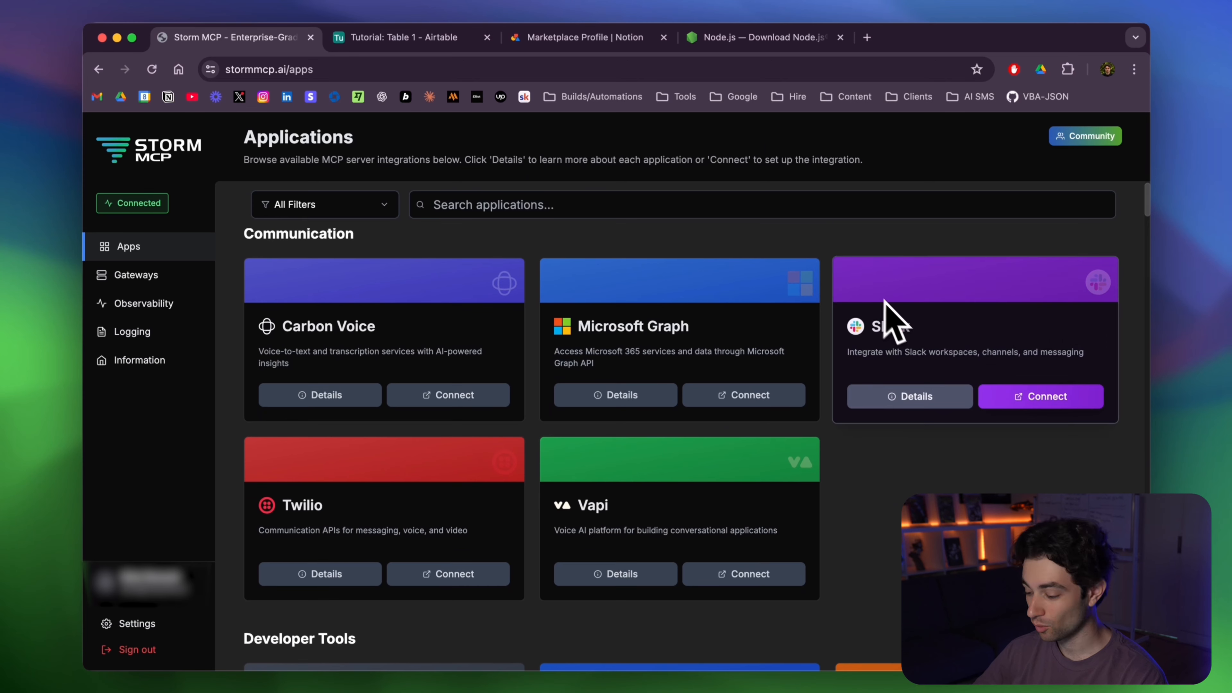
Look through the catalogue of available MCP server integrations, from the communication apps down to the business tools.
{"action": "scroll", "coordinate": [907, 426], "scroll_direction": "down", "scroll_amount": 5}
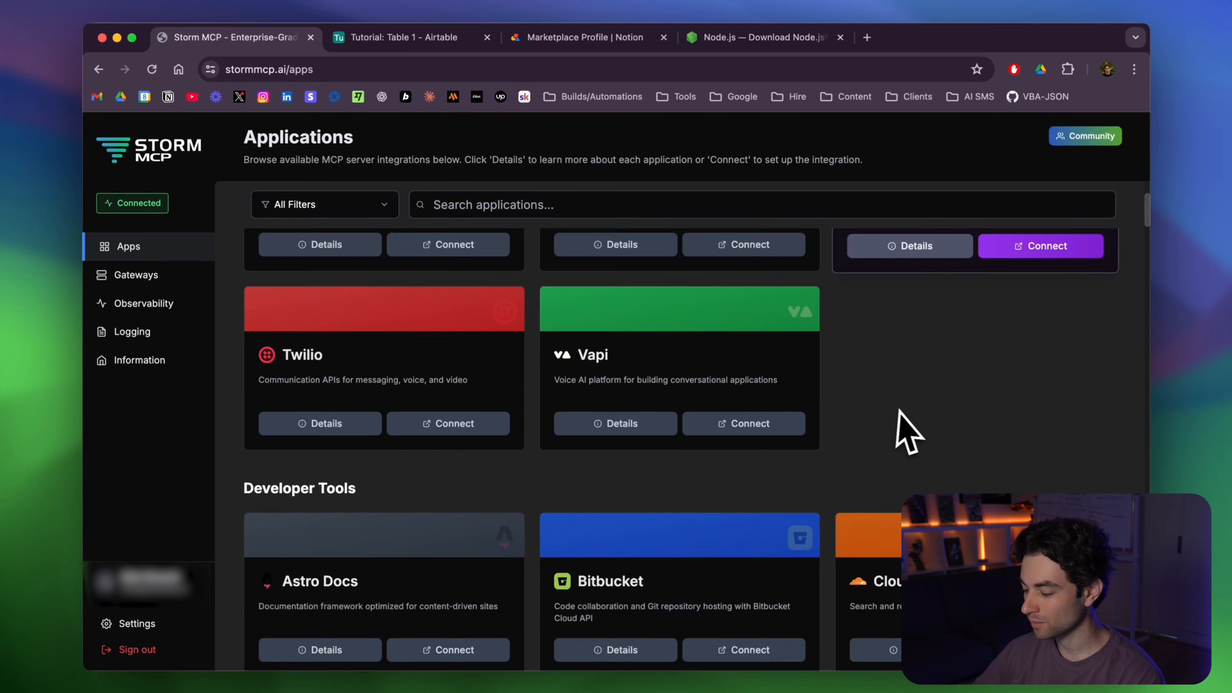
{"action": "scroll", "coordinate": [908, 426], "scroll_direction": "down", "scroll_amount": 3}
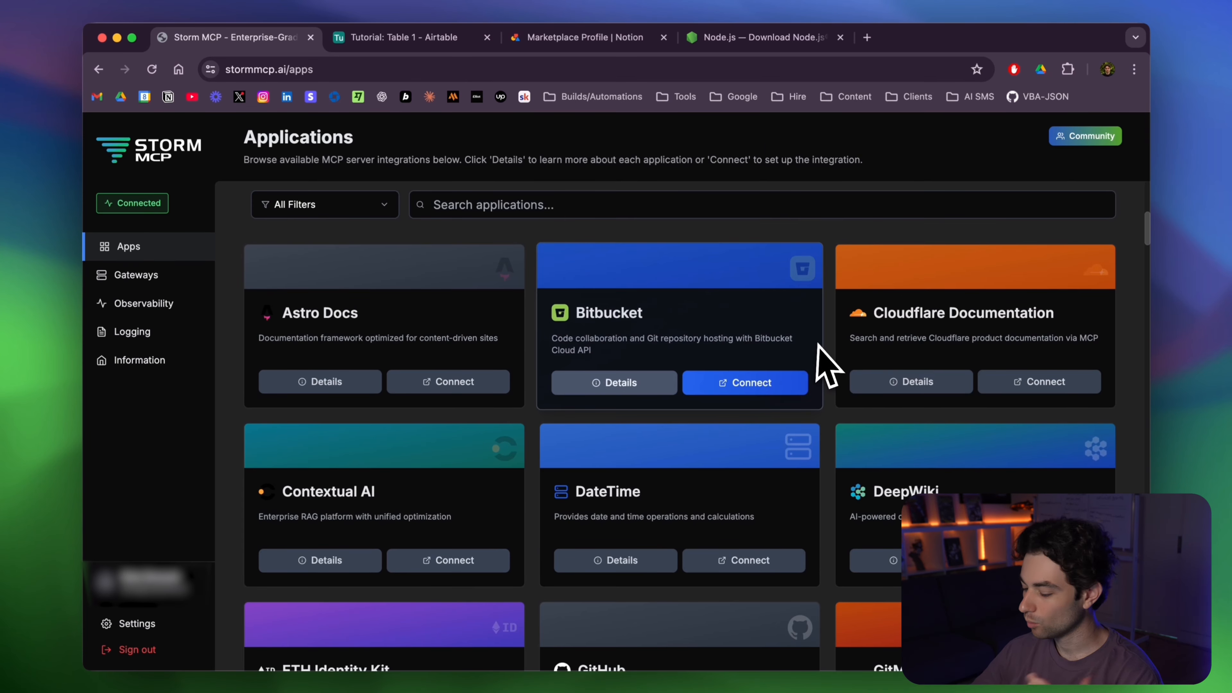
{"action": "scroll", "coordinate": [831, 365], "scroll_direction": "down", "scroll_amount": 5}
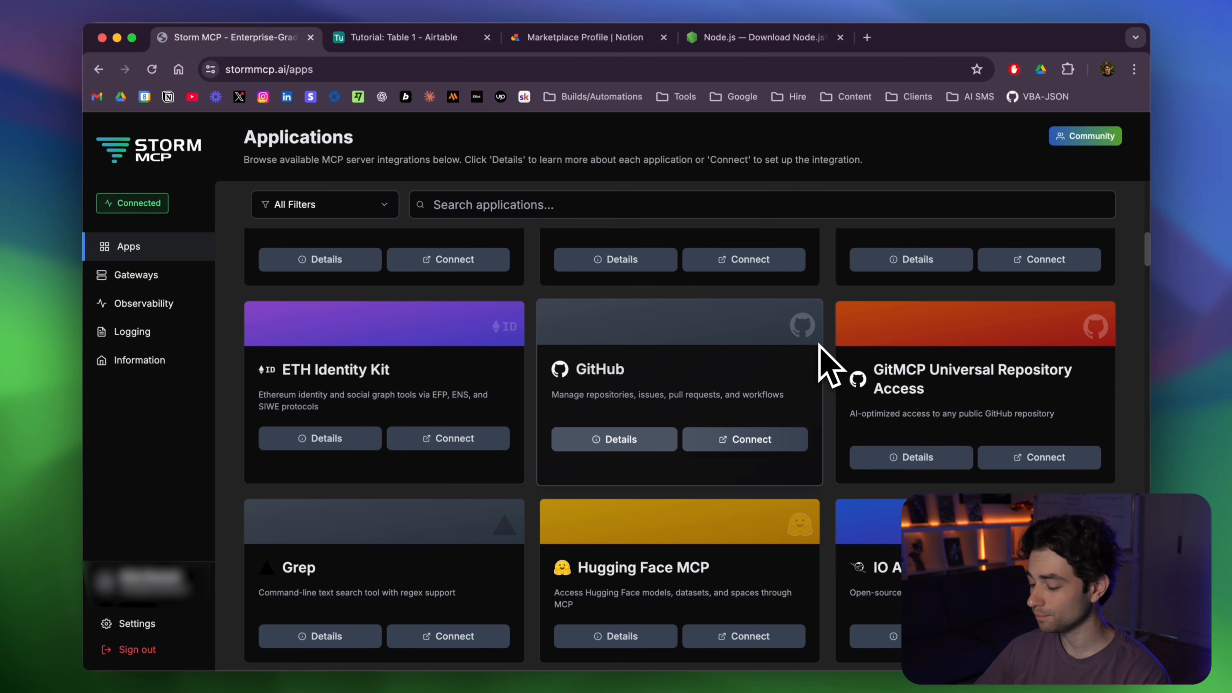
{"action": "scroll", "coordinate": [830, 365], "scroll_direction": "down", "scroll_amount": 10}
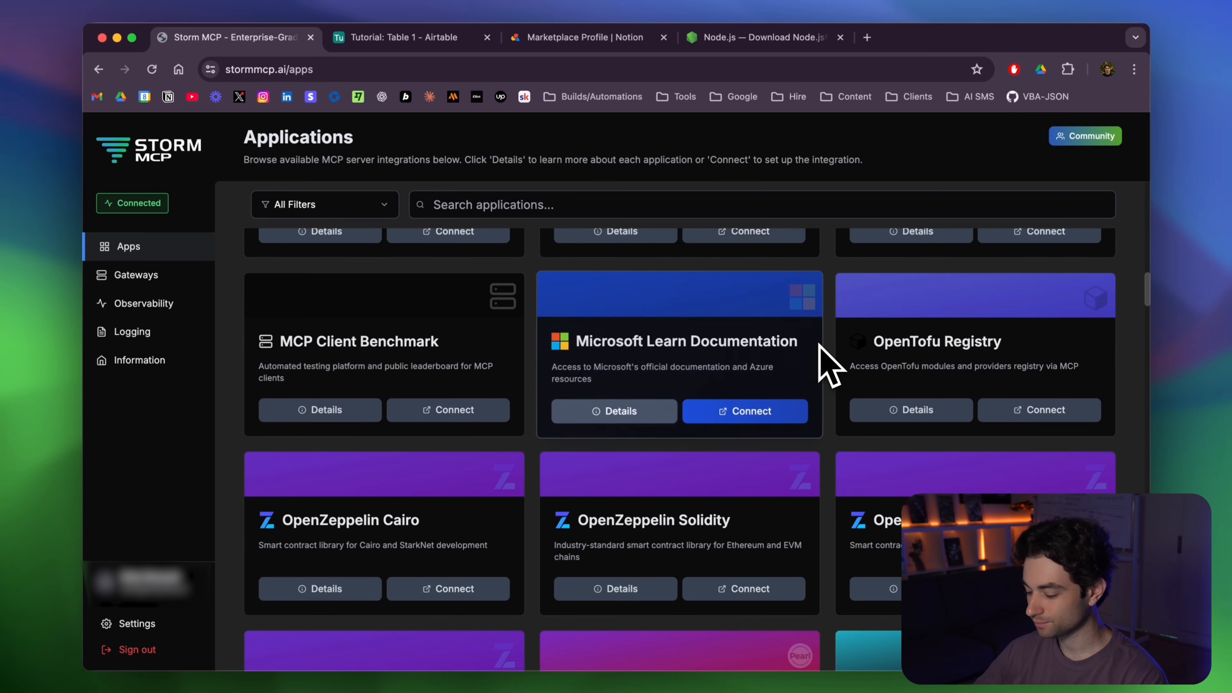
{"action": "scroll", "coordinate": [820, 345], "scroll_direction": "down", "scroll_amount": 15}
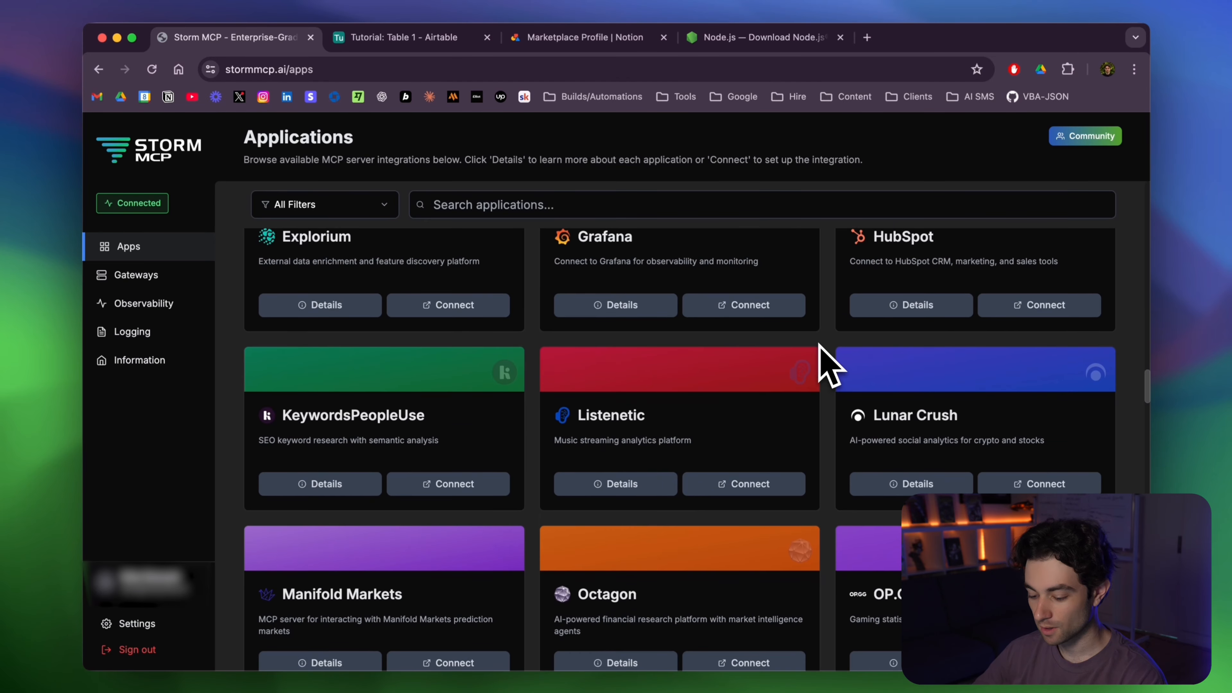
{"action": "scroll", "coordinate": [820, 340], "scroll_direction": "down", "scroll_amount": 10}
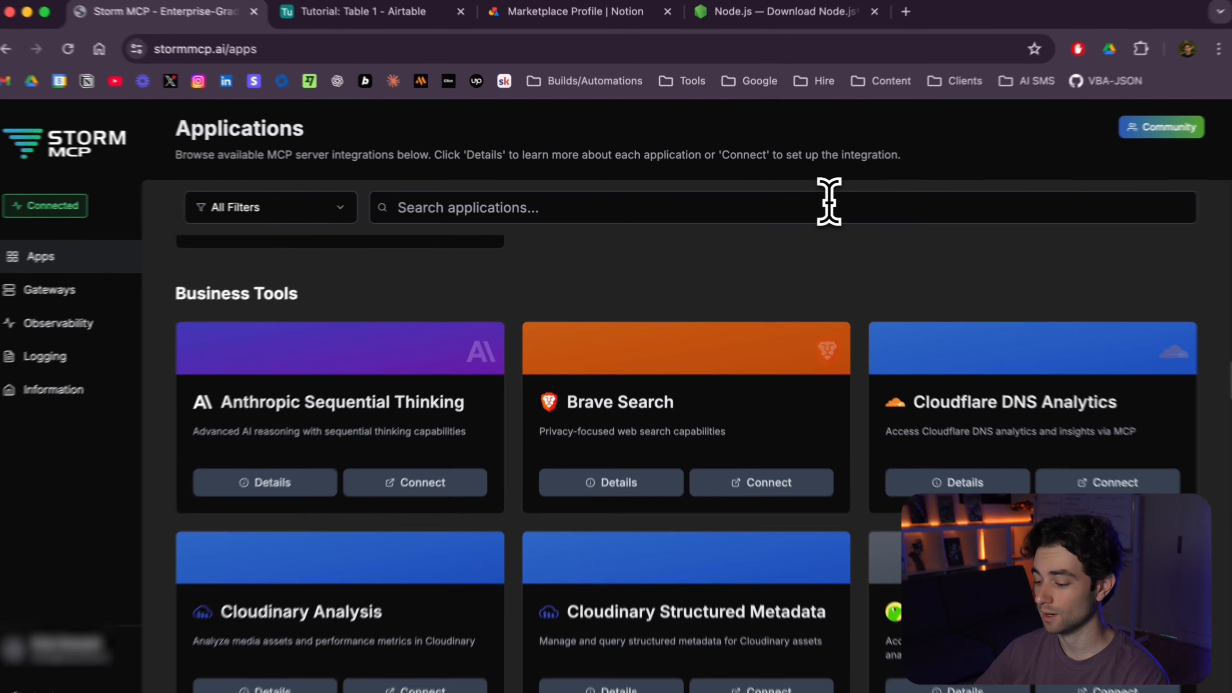
Search the applications for "notion" and open the Notion integration's configuration.
{"action": "left_click", "coordinate": [801, 205]}
{"action": "type", "text": "notion"}
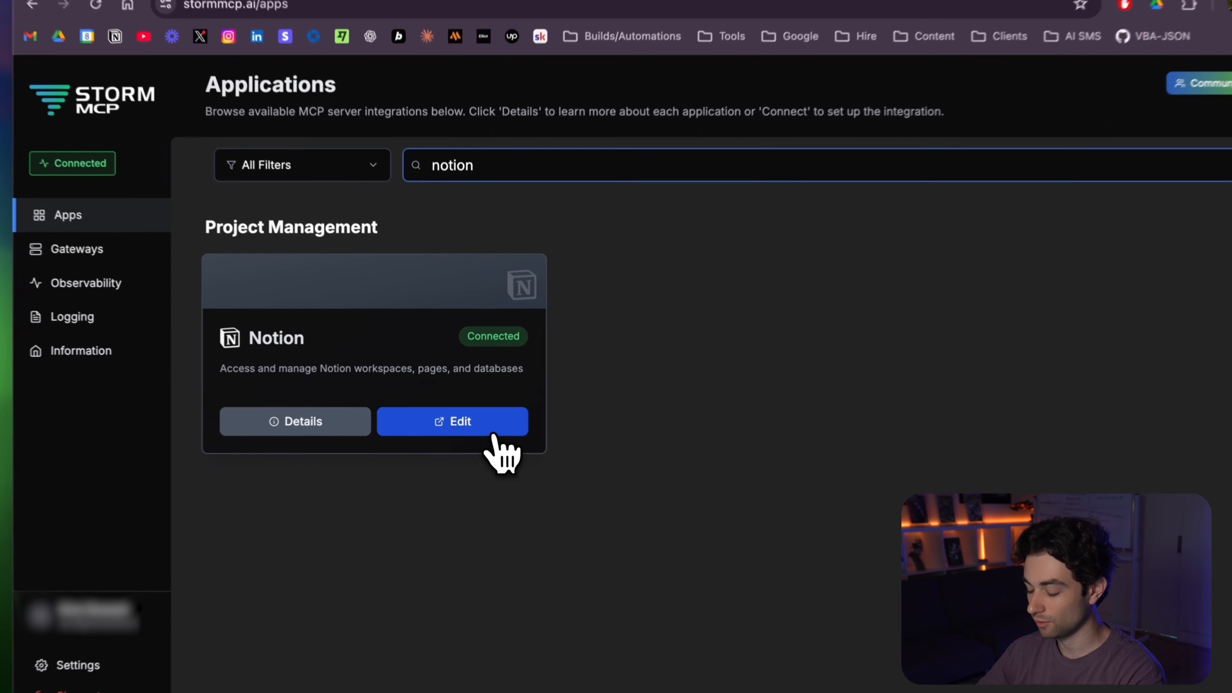
{"action": "left_click", "coordinate": [454, 422]}
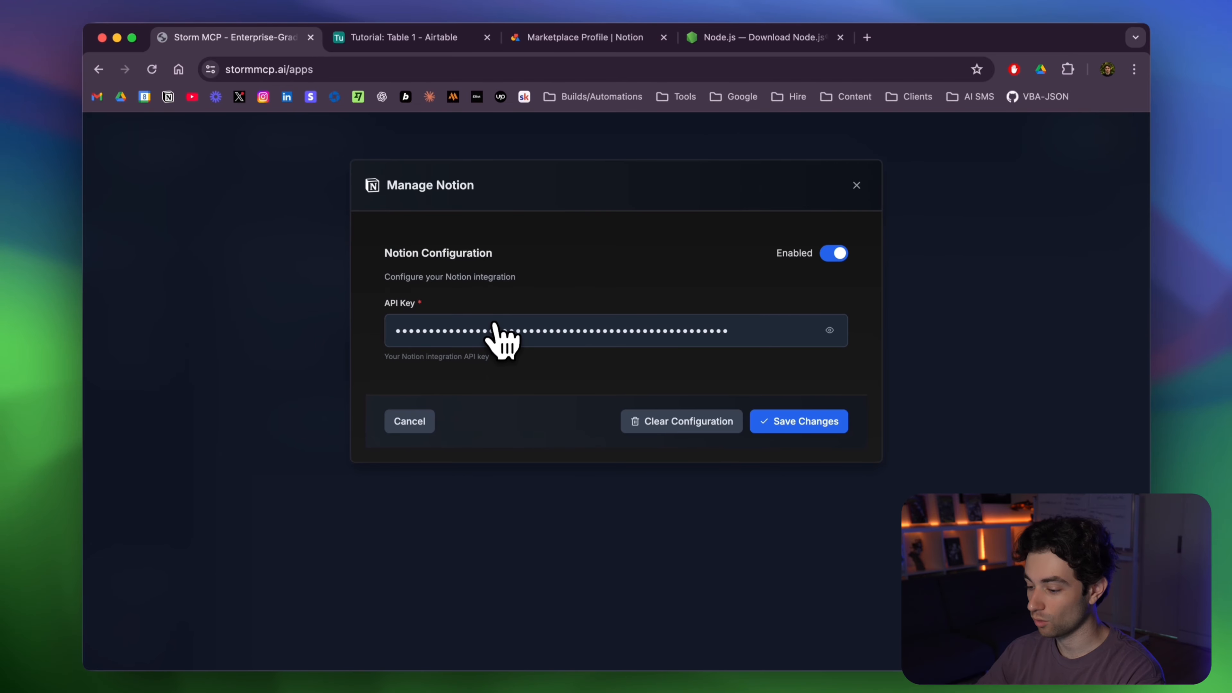
Switch to Notion's integrations page, open the Test YT integration and enable its Read comments and Insert comments capabilities.
{"action": "left_click", "coordinate": [586, 38]}
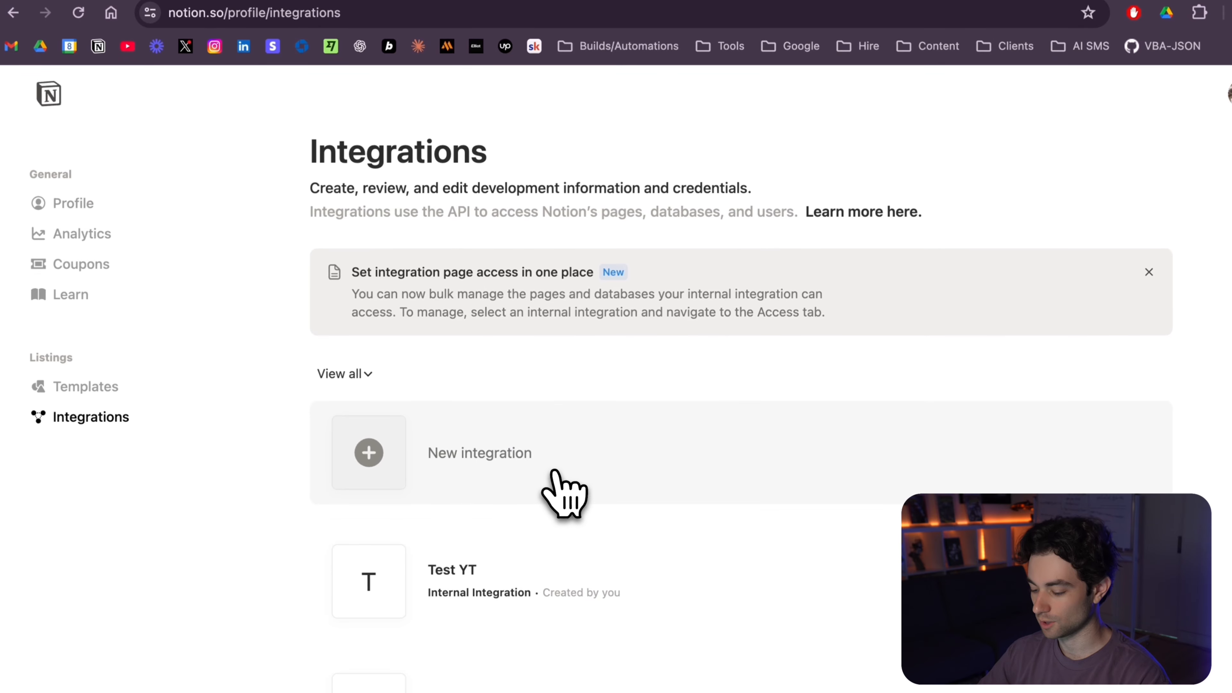
{"action": "left_click", "coordinate": [555, 472]}
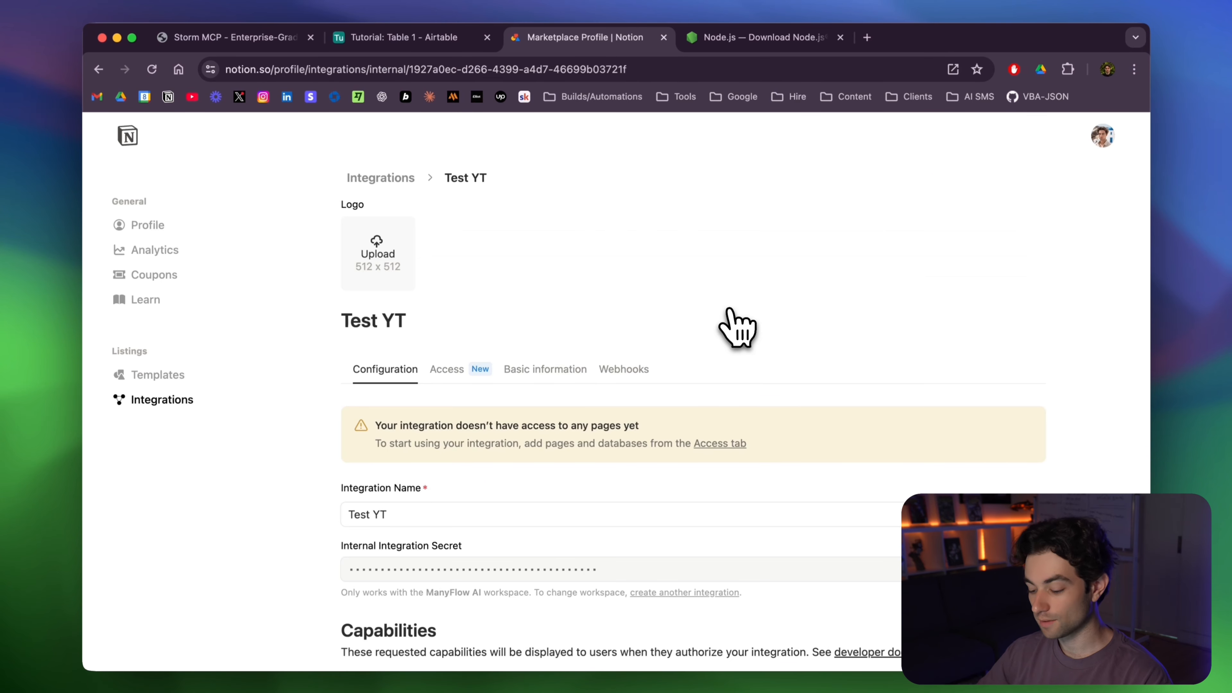
{"action": "scroll", "coordinate": [730, 311], "scroll_direction": "down", "scroll_amount": 10}
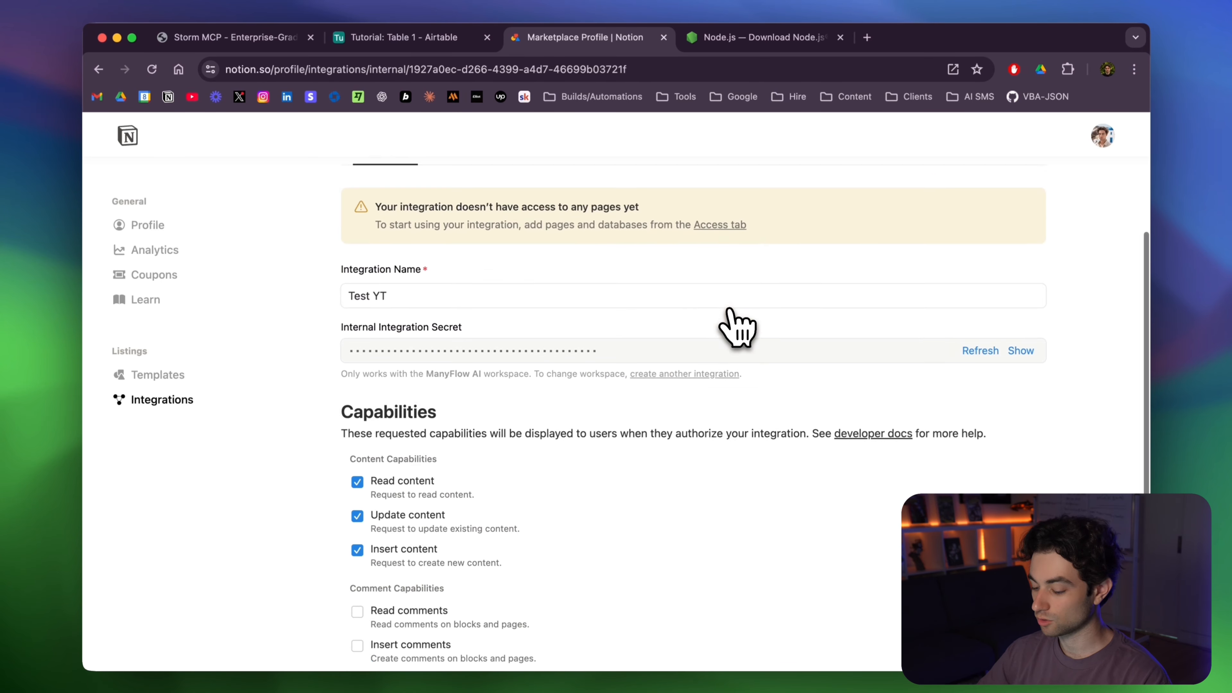
{"action": "scroll", "coordinate": [631, 347], "scroll_direction": "down", "scroll_amount": 3}
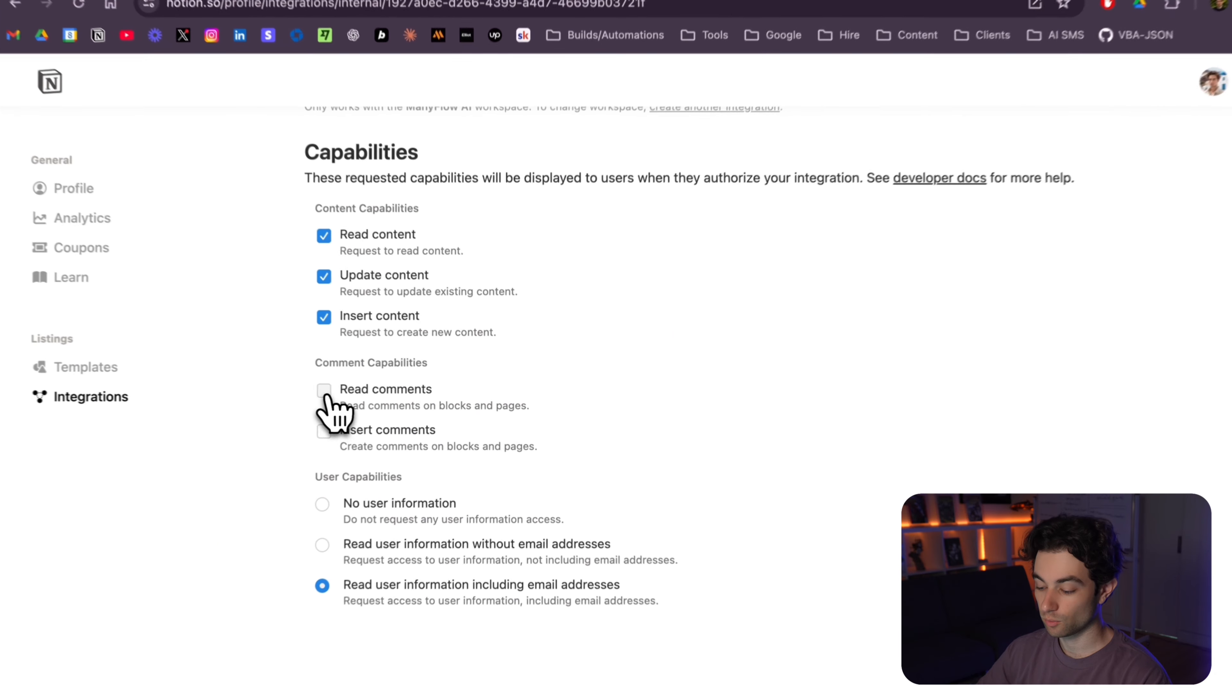
{"action": "left_click", "coordinate": [324, 392]}
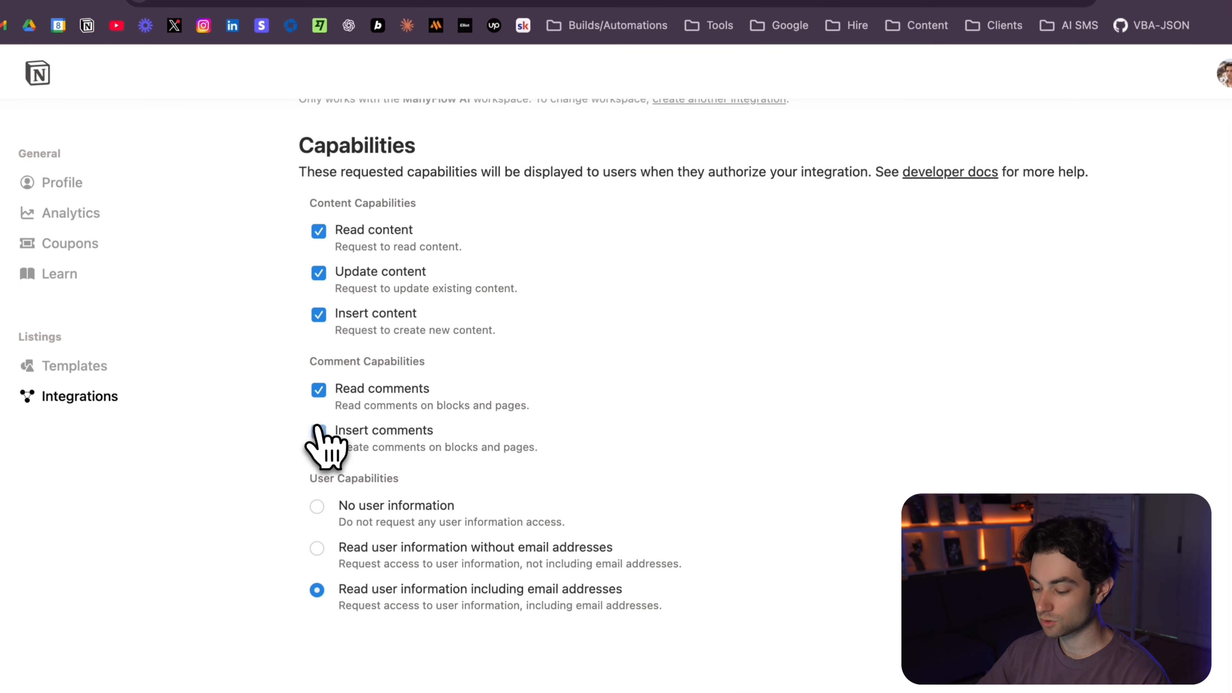
Examine which private pages the Test YT integration can be given access to, cancel the selection and return to its configuration.
{"action": "scroll", "coordinate": [509, 430], "scroll_direction": "up", "scroll_amount": 10}
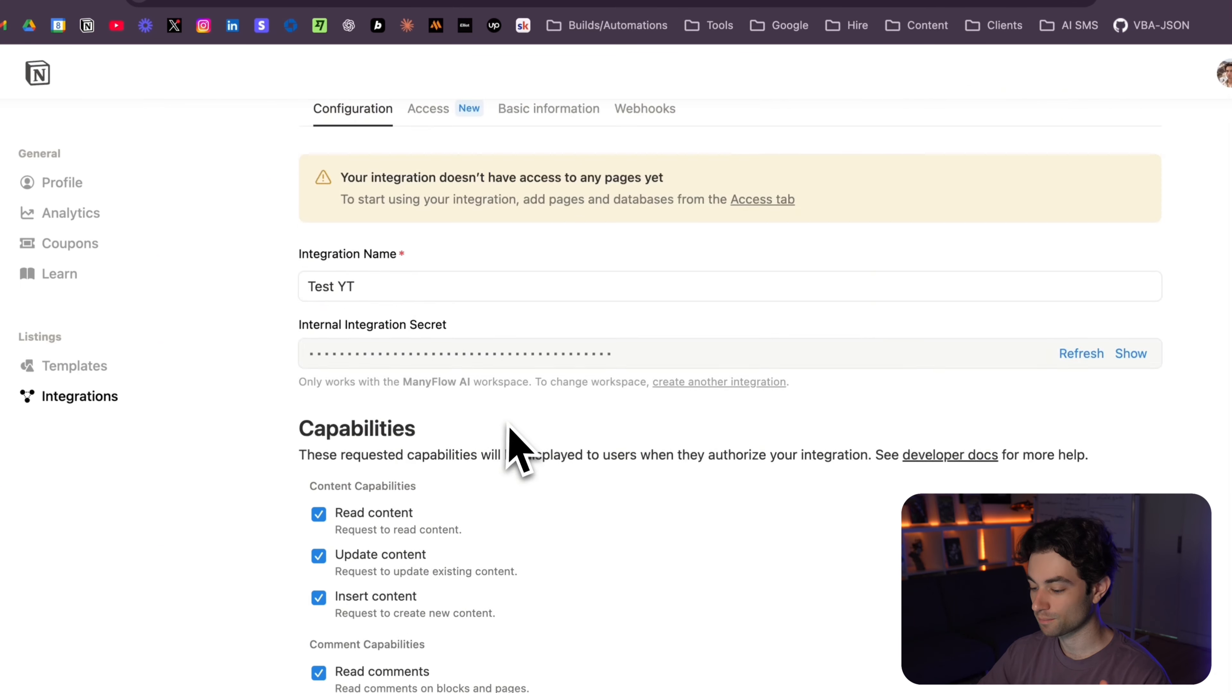
{"action": "left_click", "coordinate": [449, 346]}
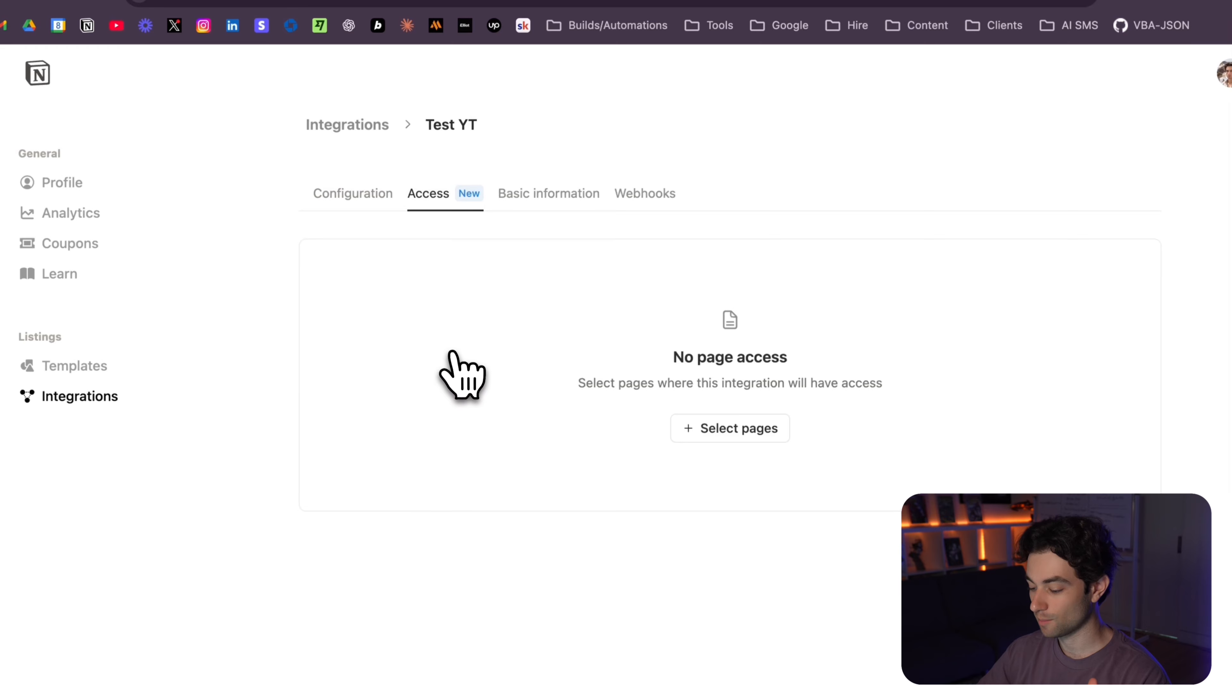
{"action": "left_click", "coordinate": [735, 426]}
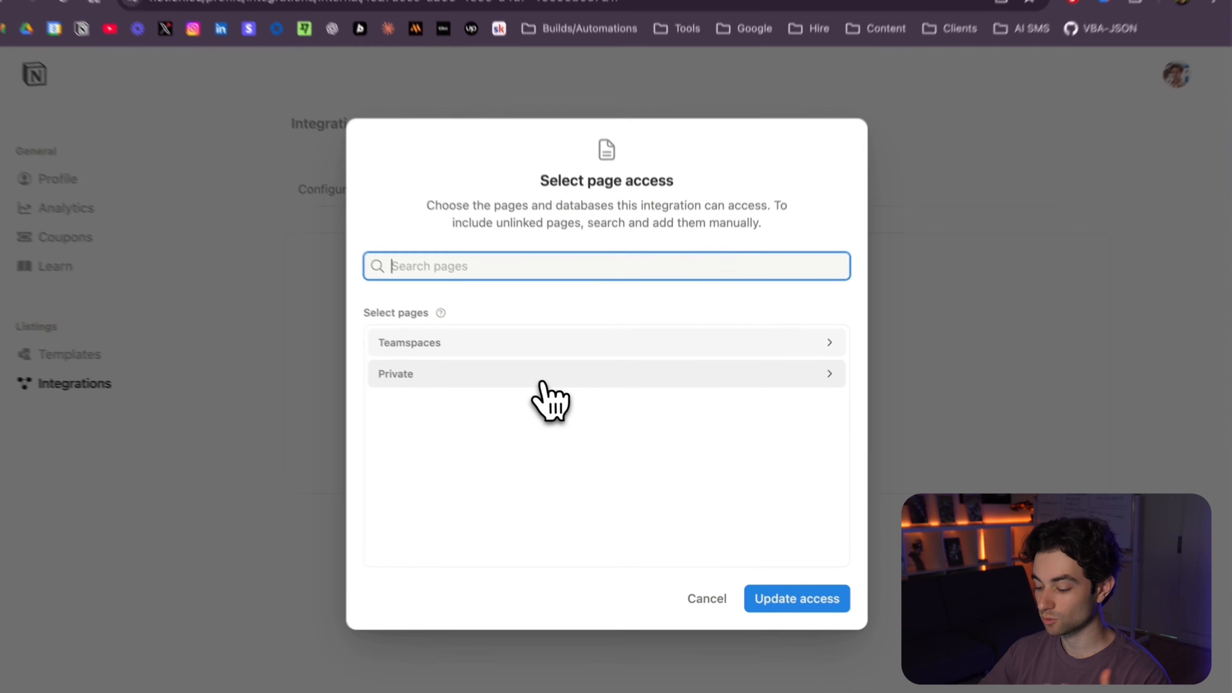
{"action": "left_click", "coordinate": [560, 396]}
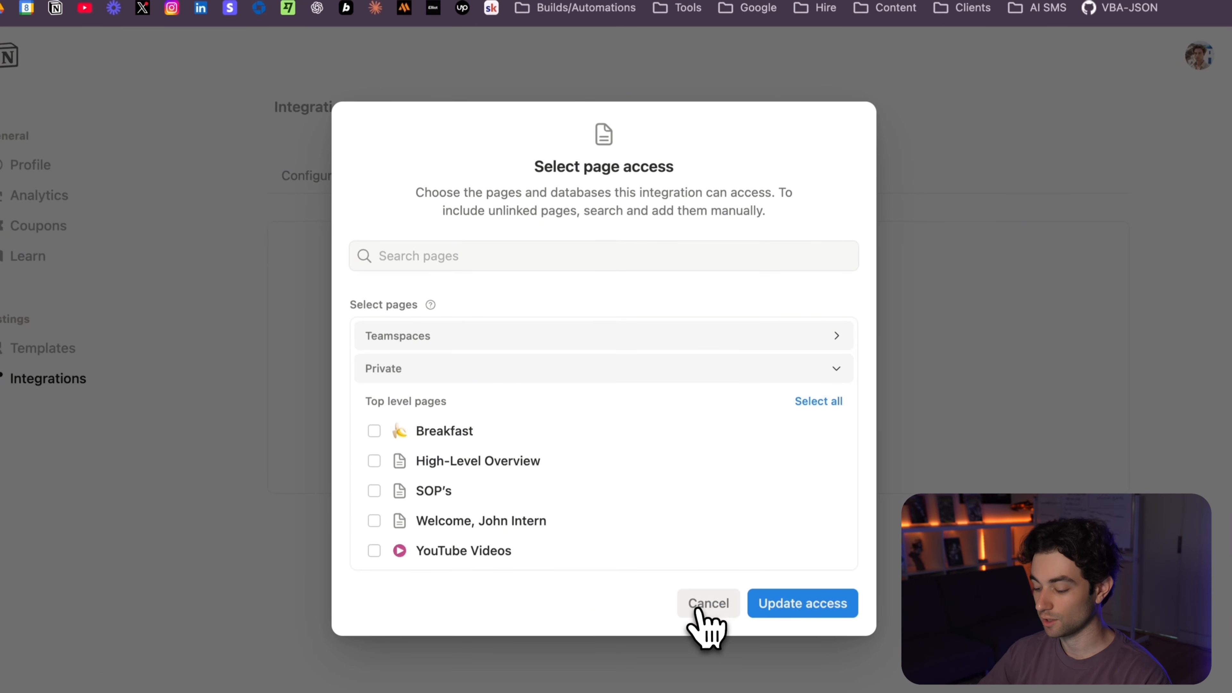
{"action": "left_click", "coordinate": [707, 603]}
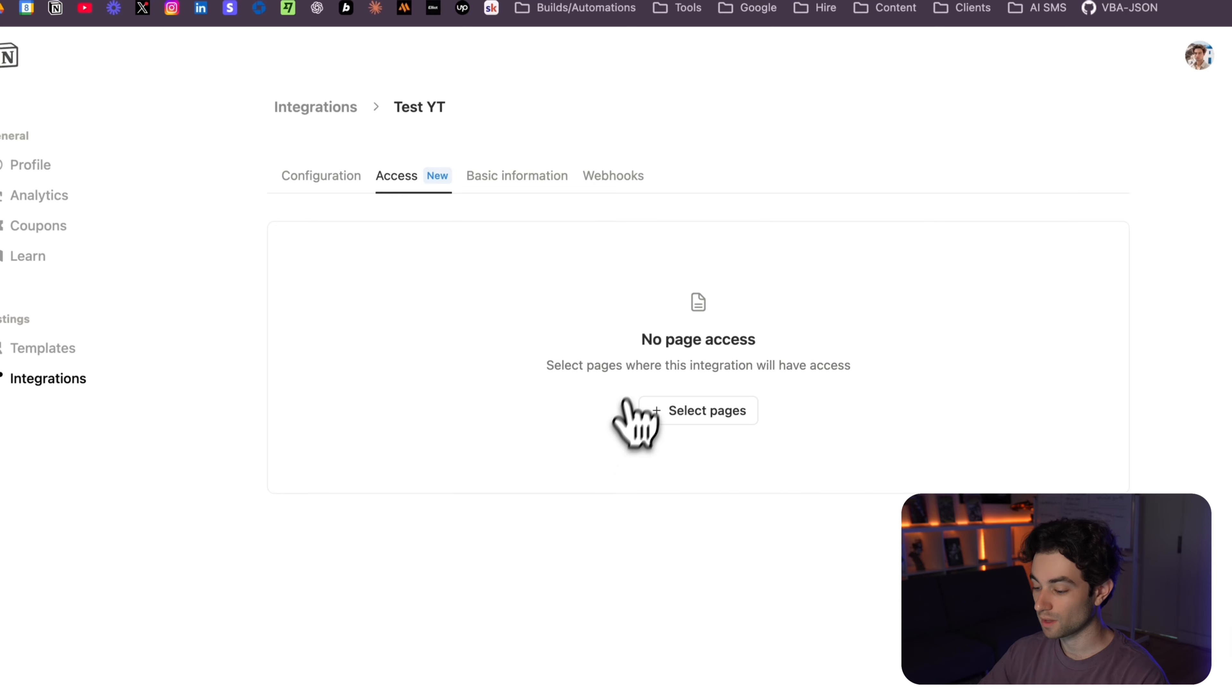
{"action": "left_click", "coordinate": [352, 182]}
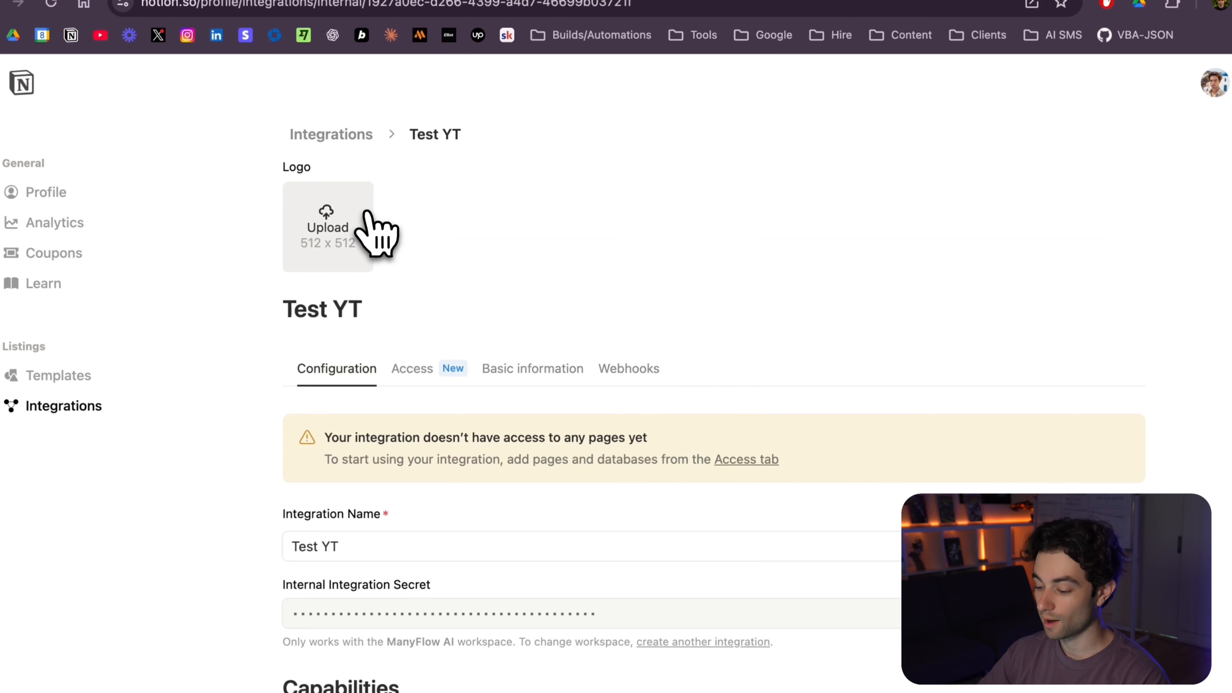
{"action": "scroll", "coordinate": [679, 417], "scroll_direction": "down", "scroll_amount": 3}
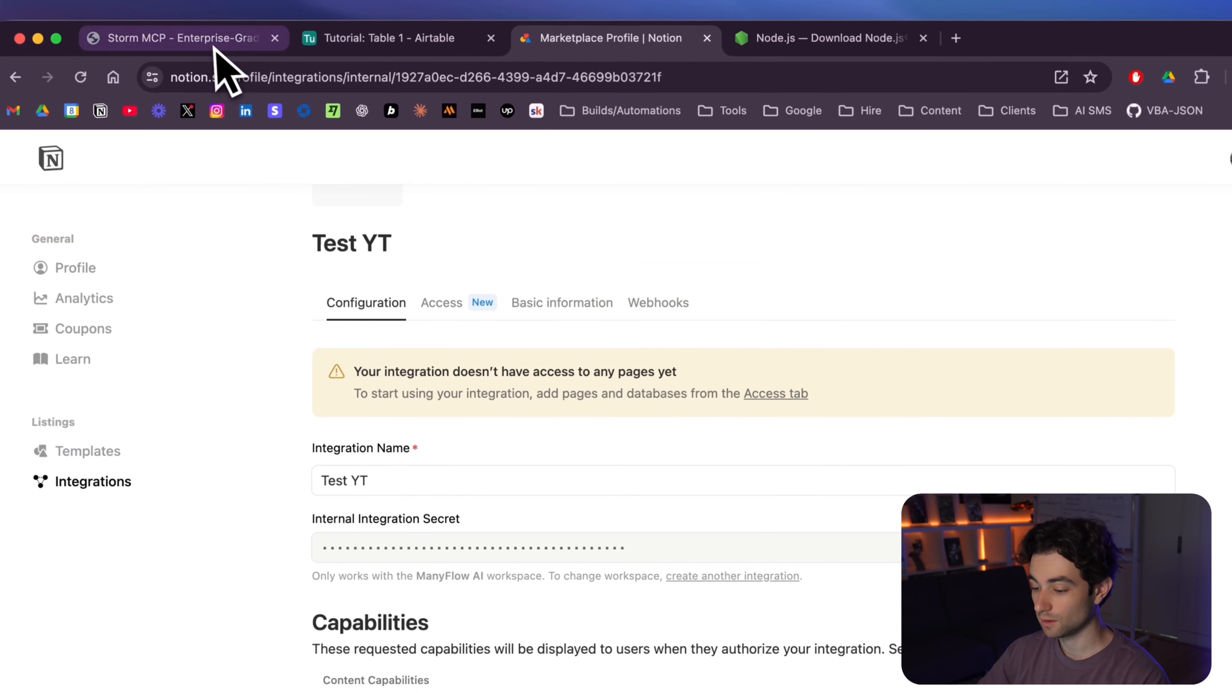
Switch back to Storm MCP, save the Notion configuration and finish the dialog.
{"action": "left_click", "coordinate": [220, 44]}
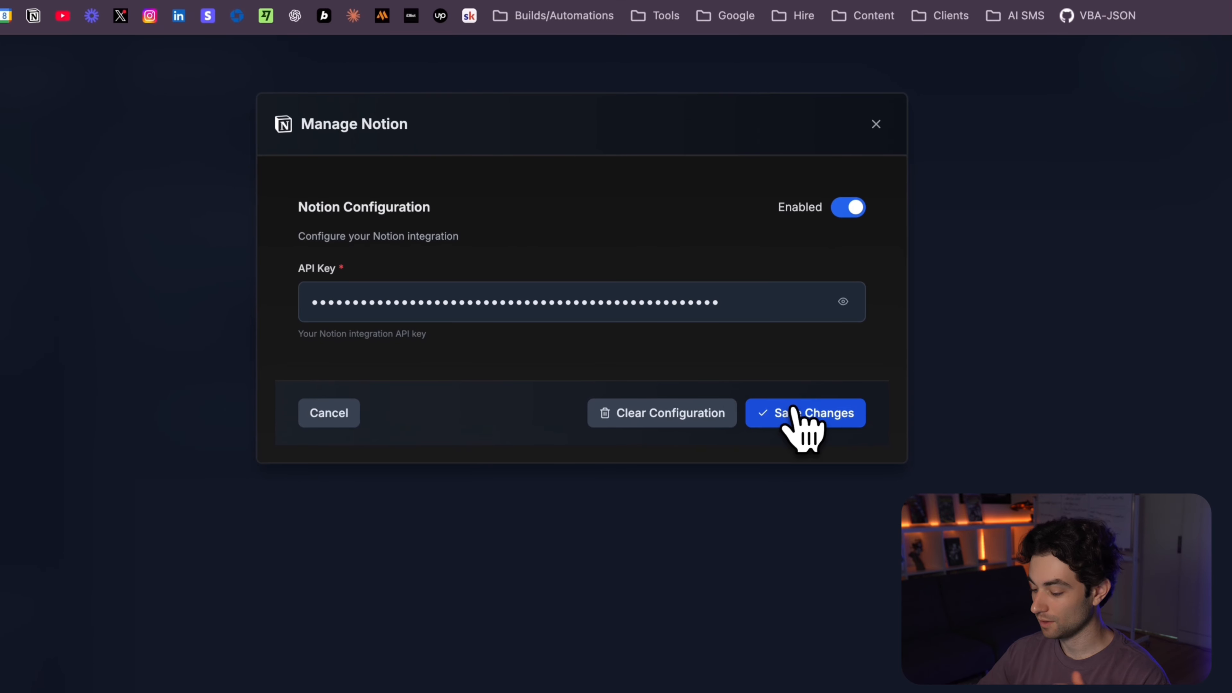
{"action": "left_click", "coordinate": [845, 423]}
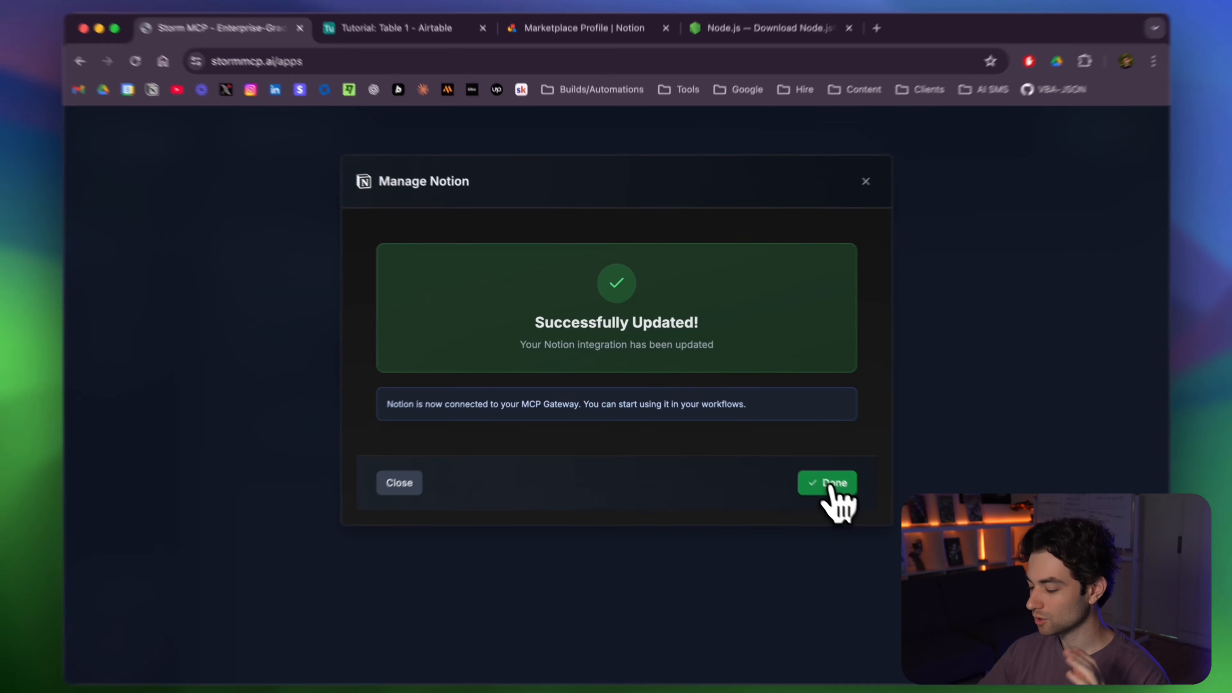
{"action": "left_click", "coordinate": [828, 487]}
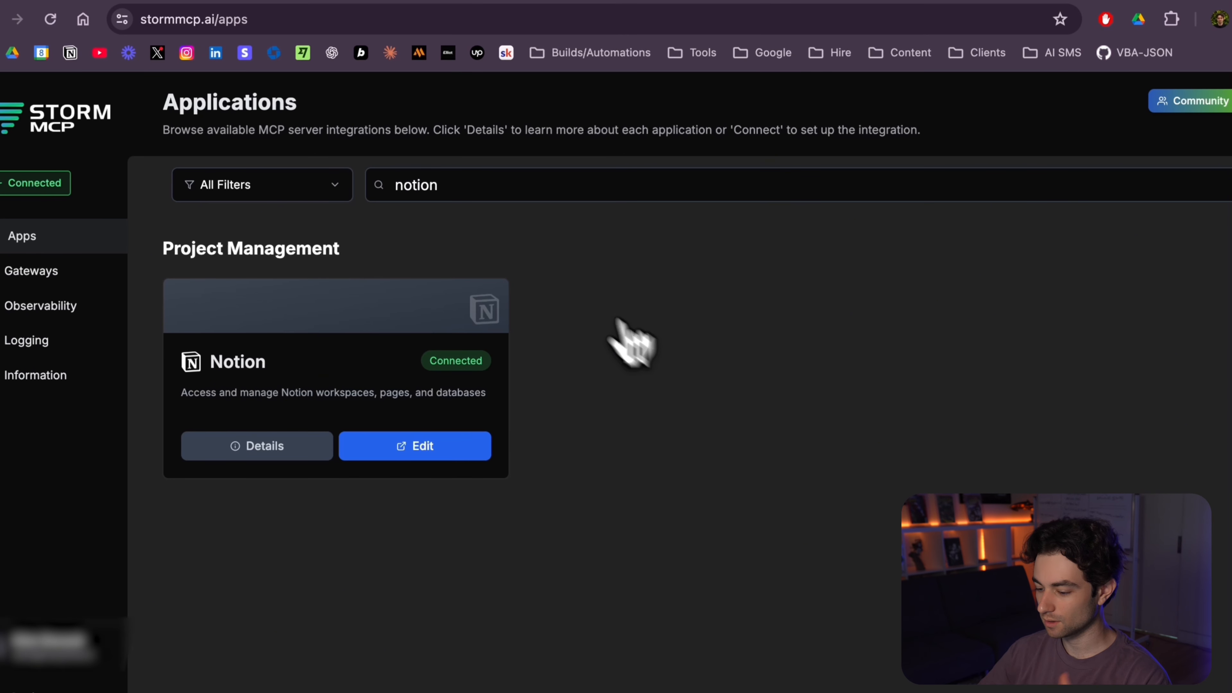
Search the applications for "airt" and open the Airtable integration's configuration.
{"action": "double_click", "coordinate": [473, 187]}
{"action": "type", "text": "airt"}
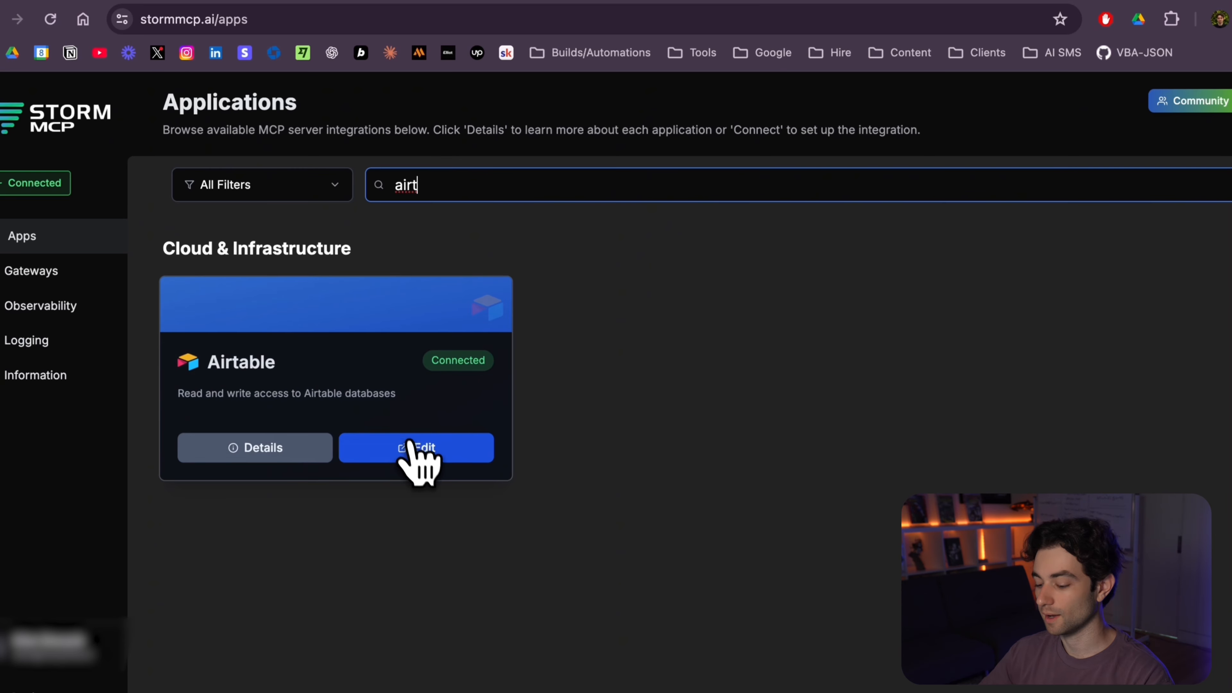
{"action": "left_click", "coordinate": [415, 448]}
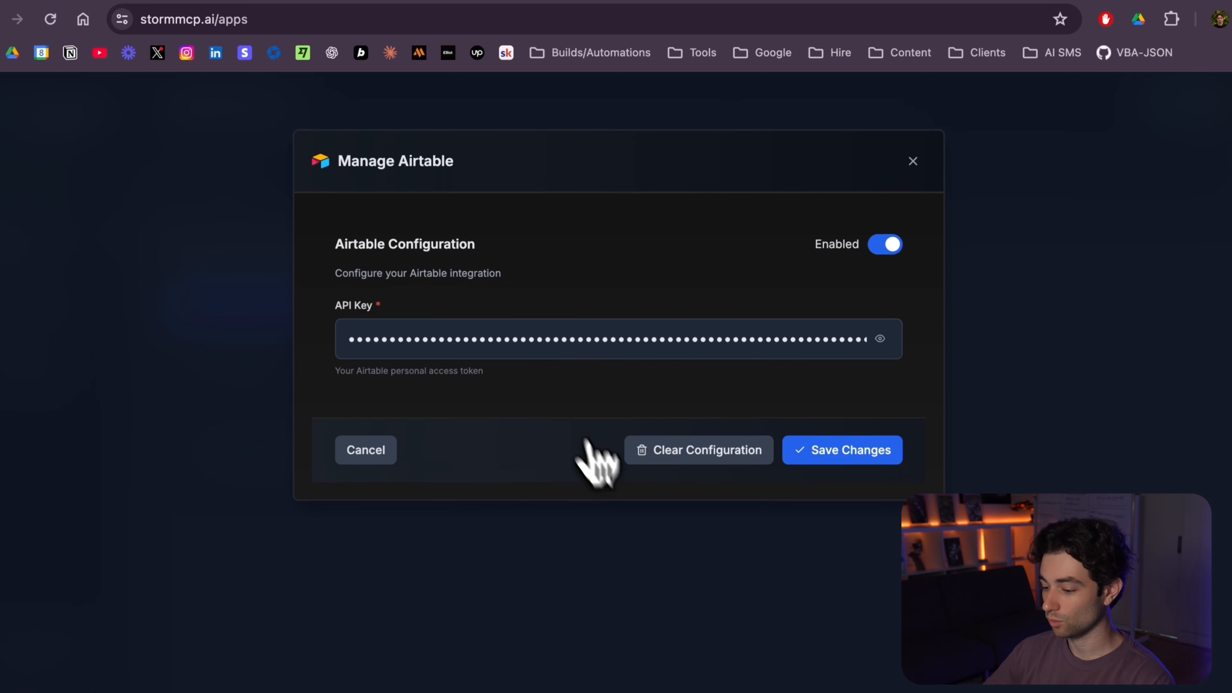
Switch to Airtable and open the form for a new personal access token in the Builder Hub.
{"action": "left_click", "coordinate": [402, 43]}
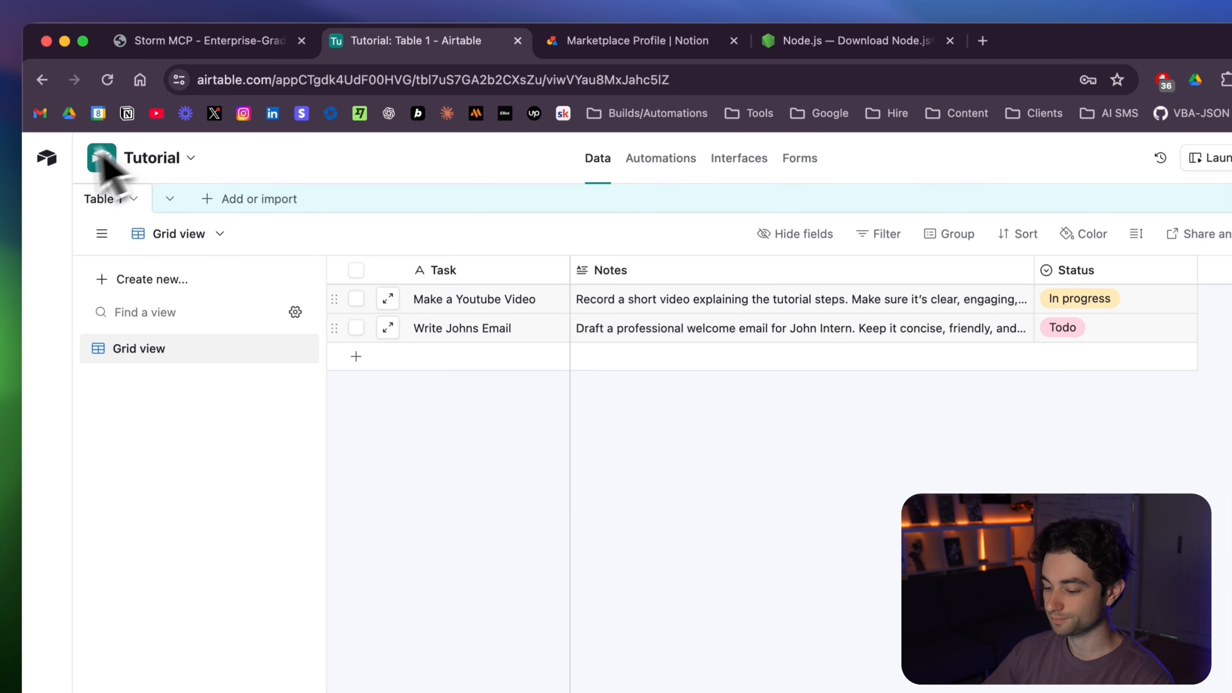
{"action": "left_click", "coordinate": [49, 158]}
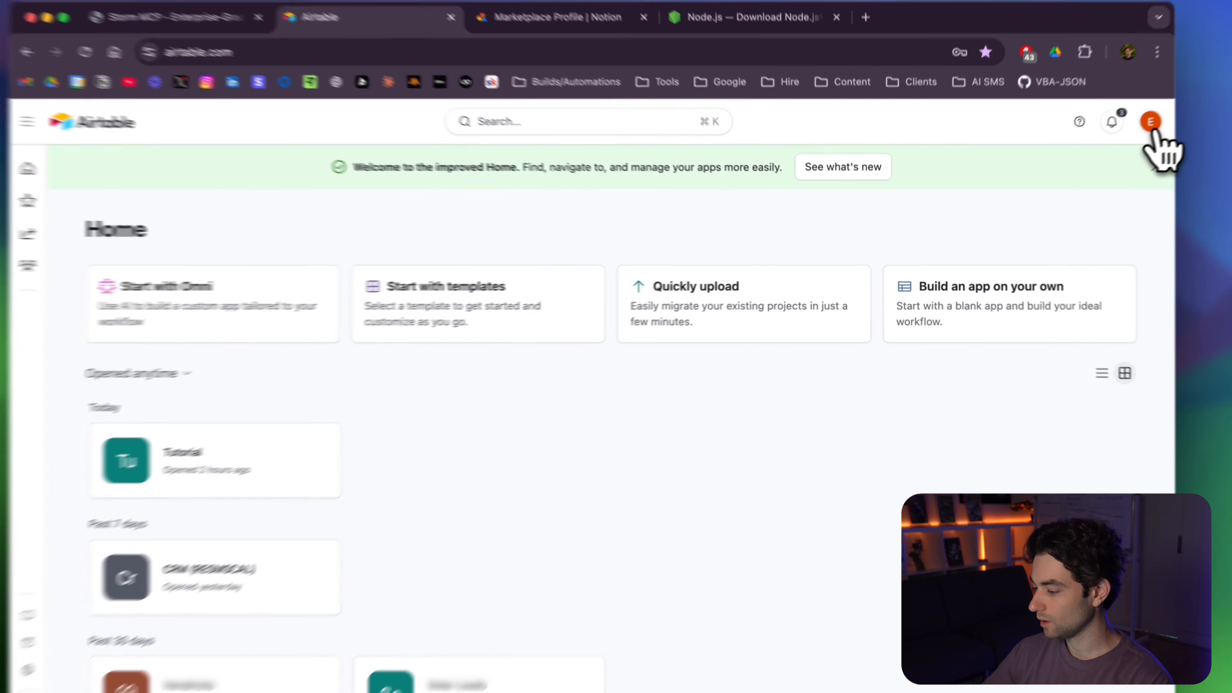
{"action": "left_click", "coordinate": [1128, 133]}
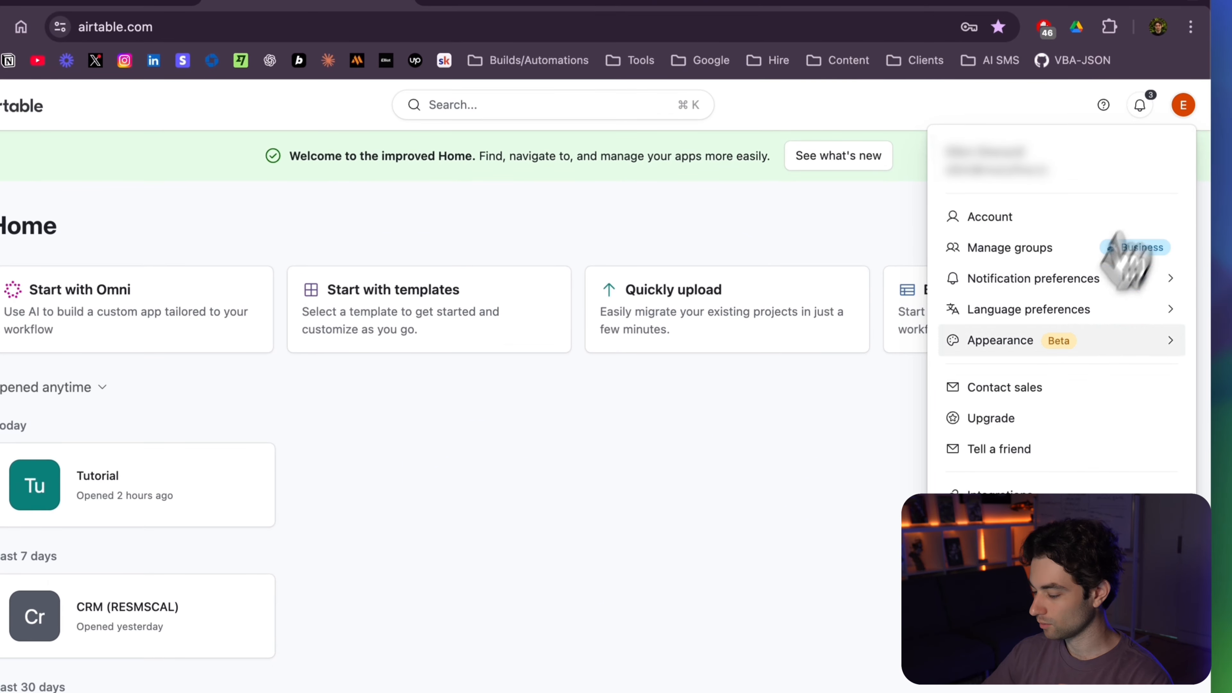
{"action": "left_click", "coordinate": [1033, 525]}
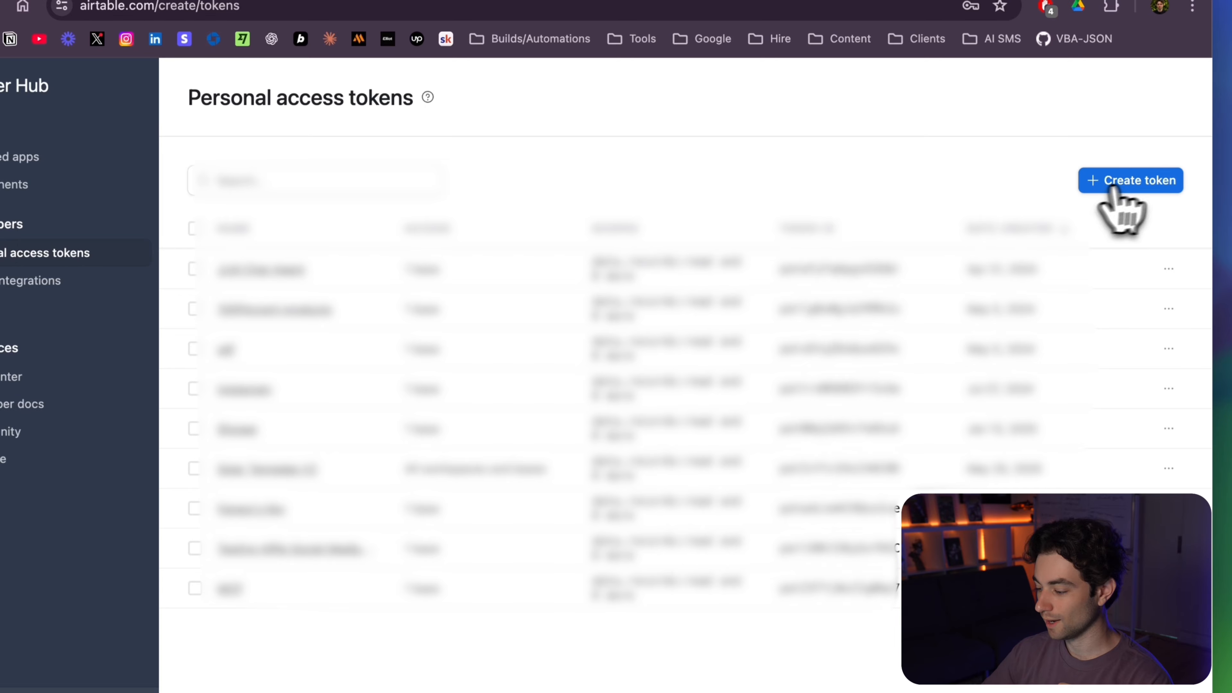
{"action": "left_click", "coordinate": [1146, 184]}
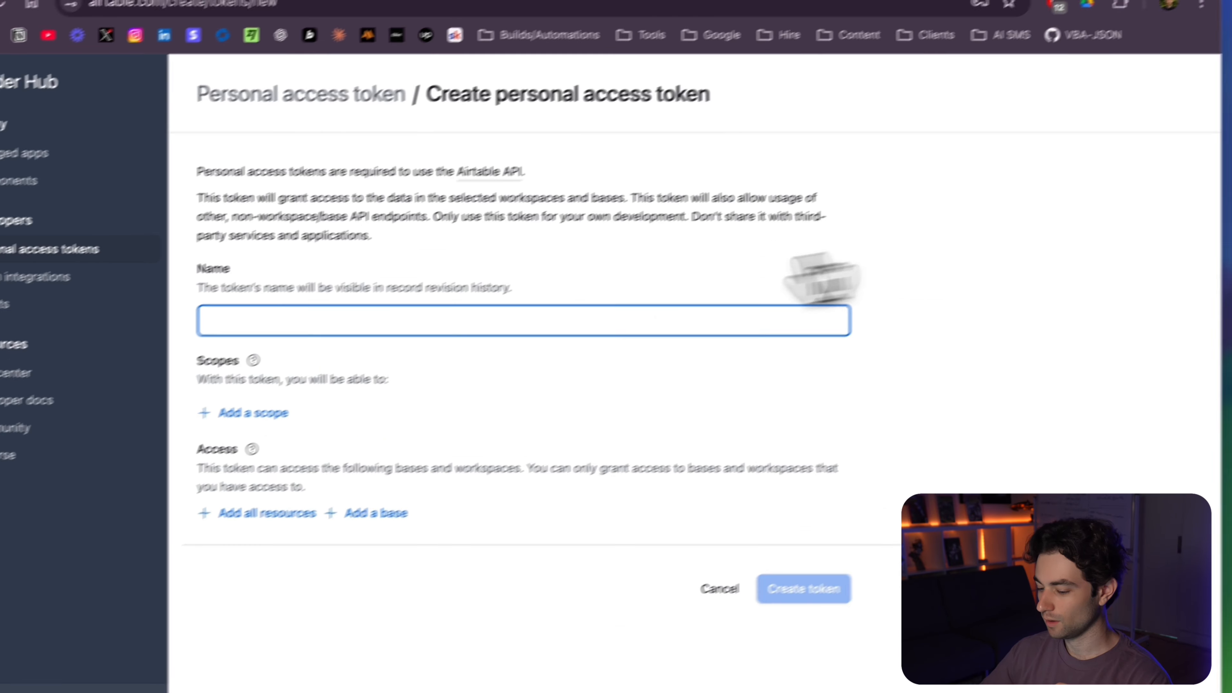
Examine the full list of scopes that can be added to the personal access token, without choosing any.
{"action": "left_click", "coordinate": [342, 384]}
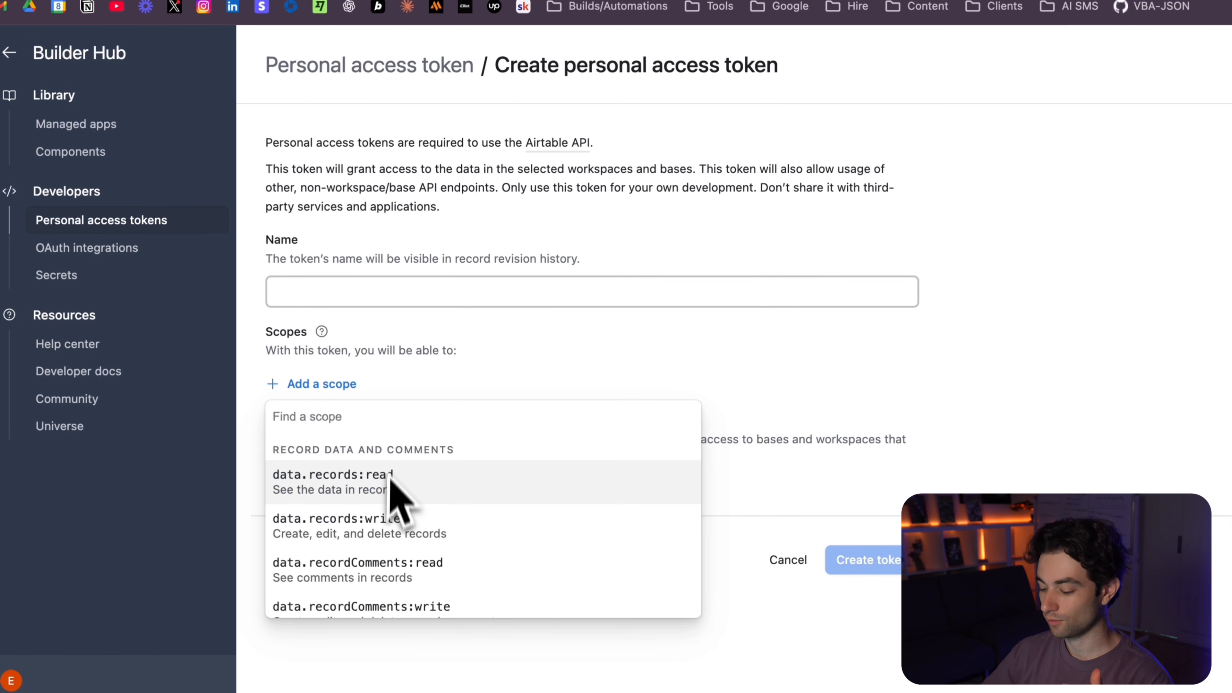
{"action": "scroll", "coordinate": [393, 504], "scroll_direction": "down", "scroll_amount": 5}
{"action": "scroll", "coordinate": [391, 504], "scroll_direction": "down", "scroll_amount": 3}
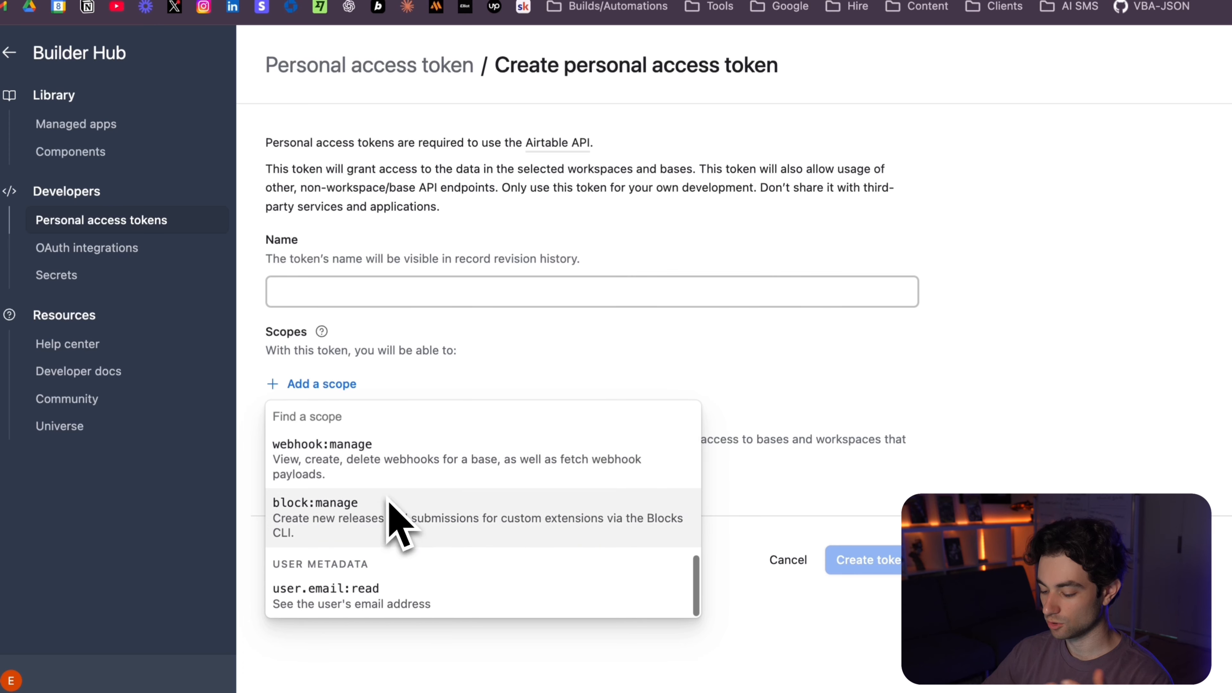
{"action": "left_click", "coordinate": [742, 397]}
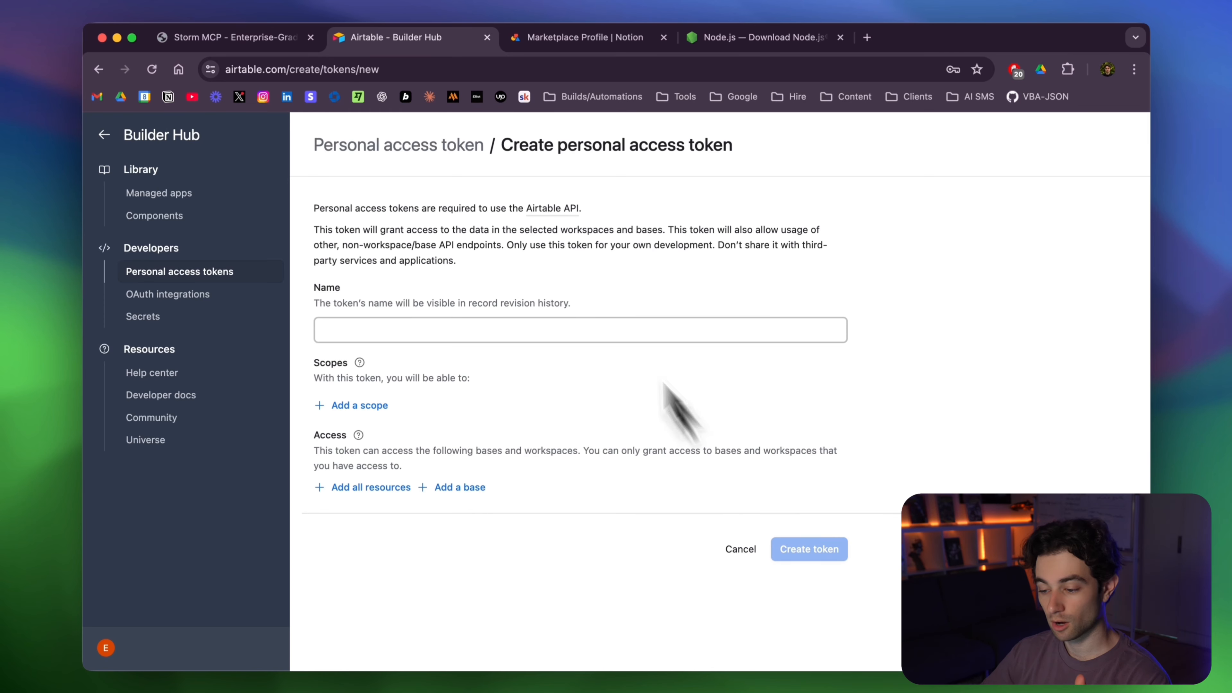
Switch back to Storm MCP and save the Airtable configuration.
{"action": "left_click", "coordinate": [269, 37]}
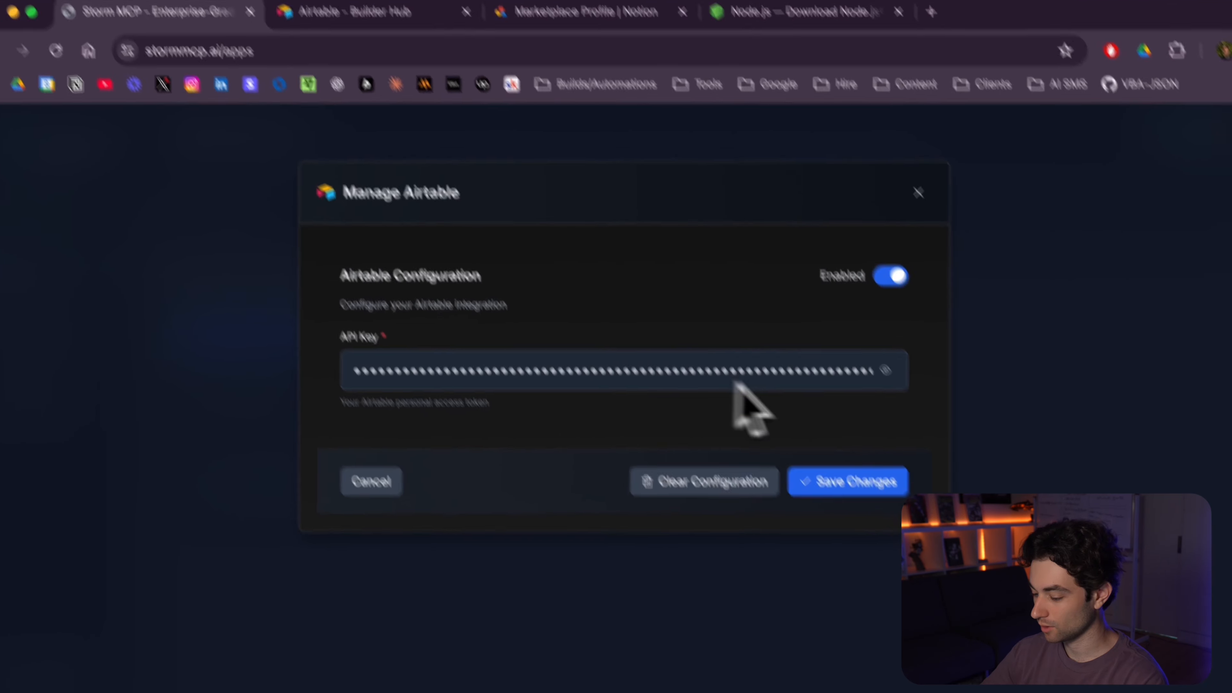
{"action": "left_click", "coordinate": [888, 483]}
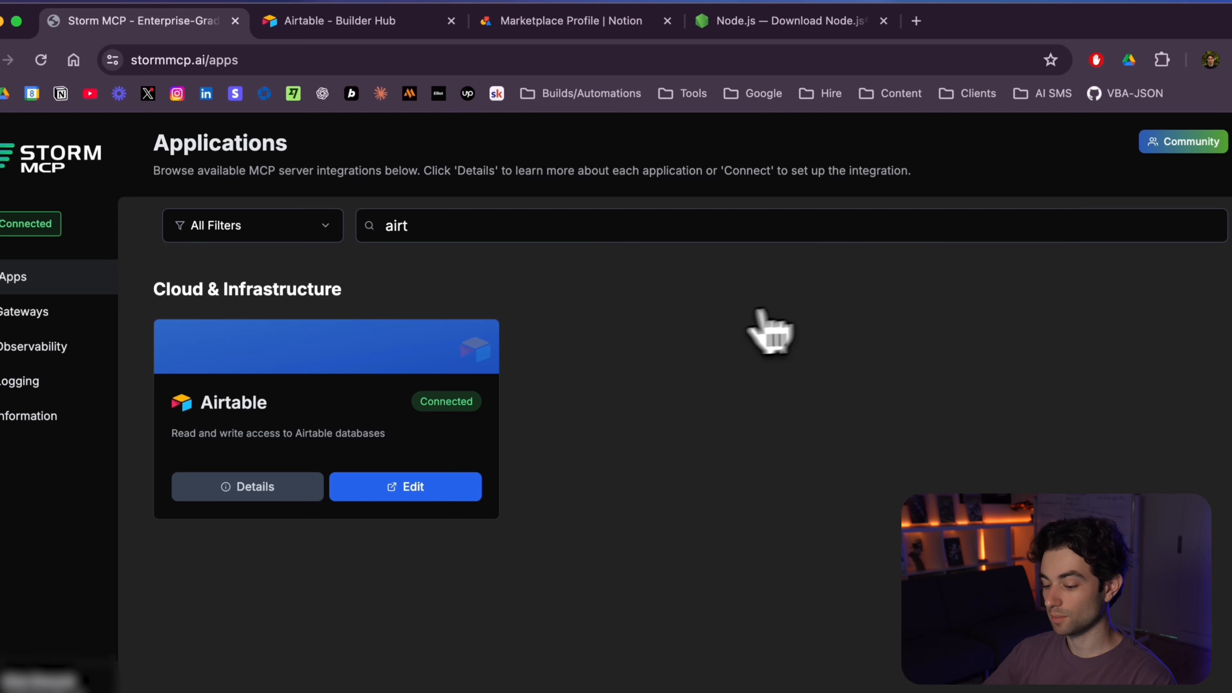
Start a new gateway named "My new gateway Test" with the Airtable and Notion apps and continue to its function selection.
{"action": "left_click", "coordinate": [53, 316]}
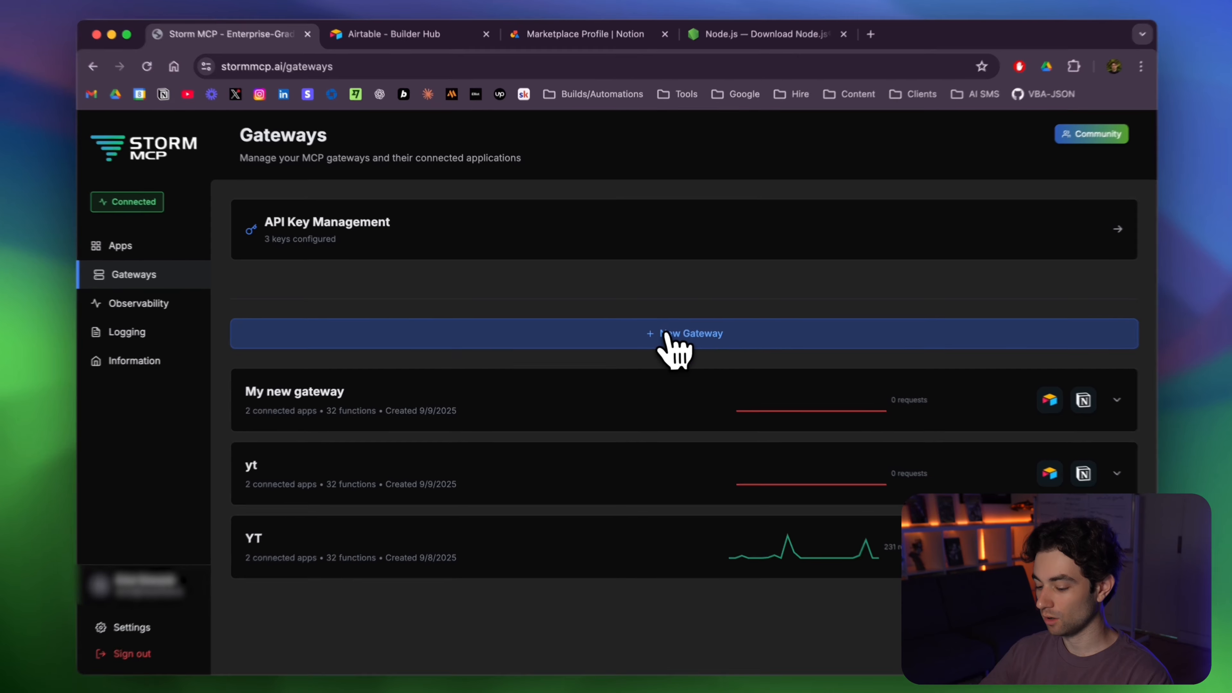
{"action": "left_click", "coordinate": [671, 333]}
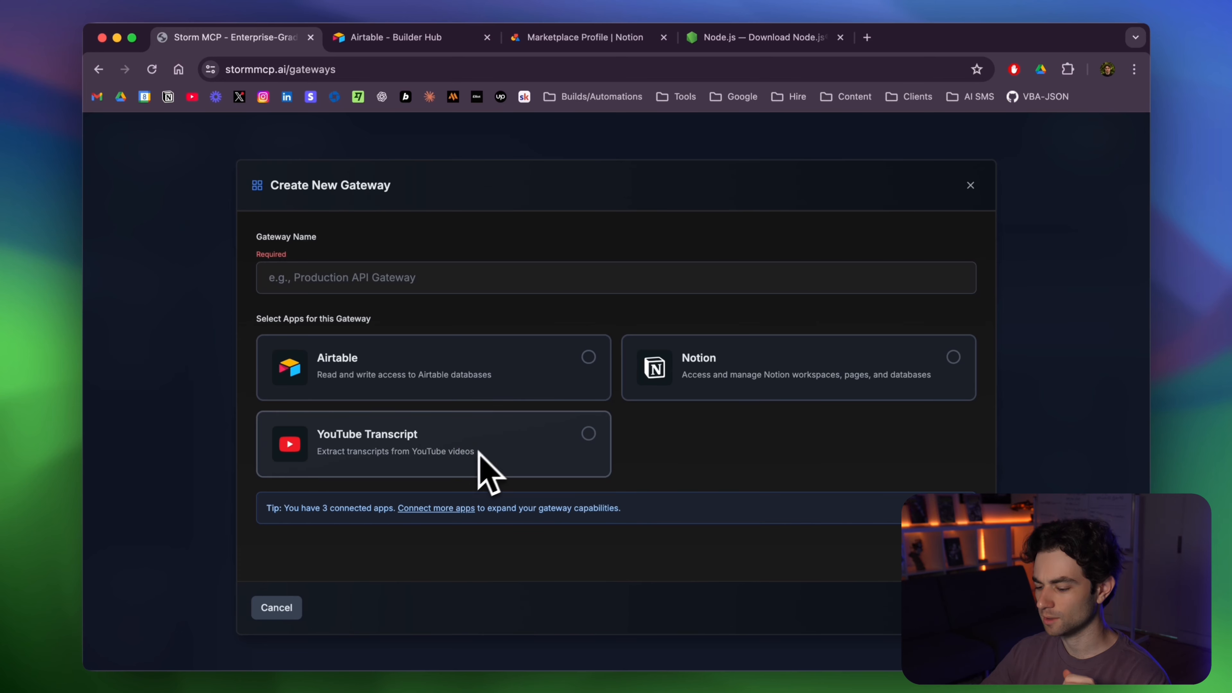
{"action": "left_click", "coordinate": [514, 393]}
{"action": "left_click", "coordinate": [748, 380]}
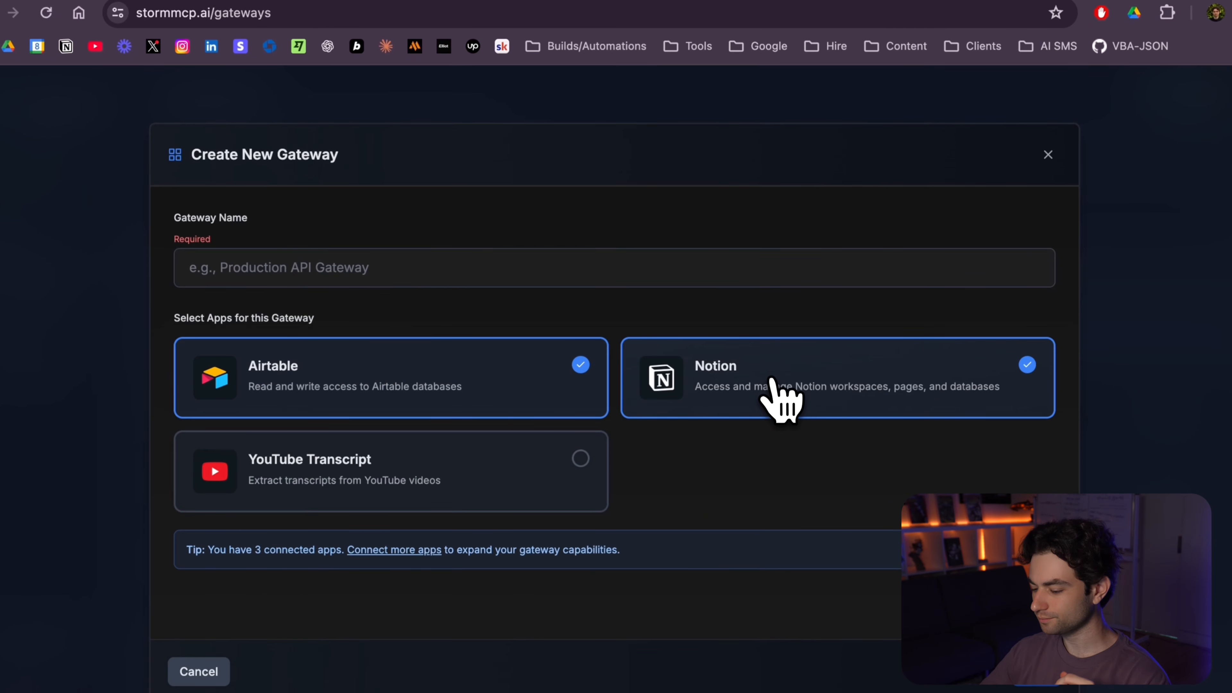
{"action": "left_click", "coordinate": [541, 272]}
{"action": "type", "text": "M"}
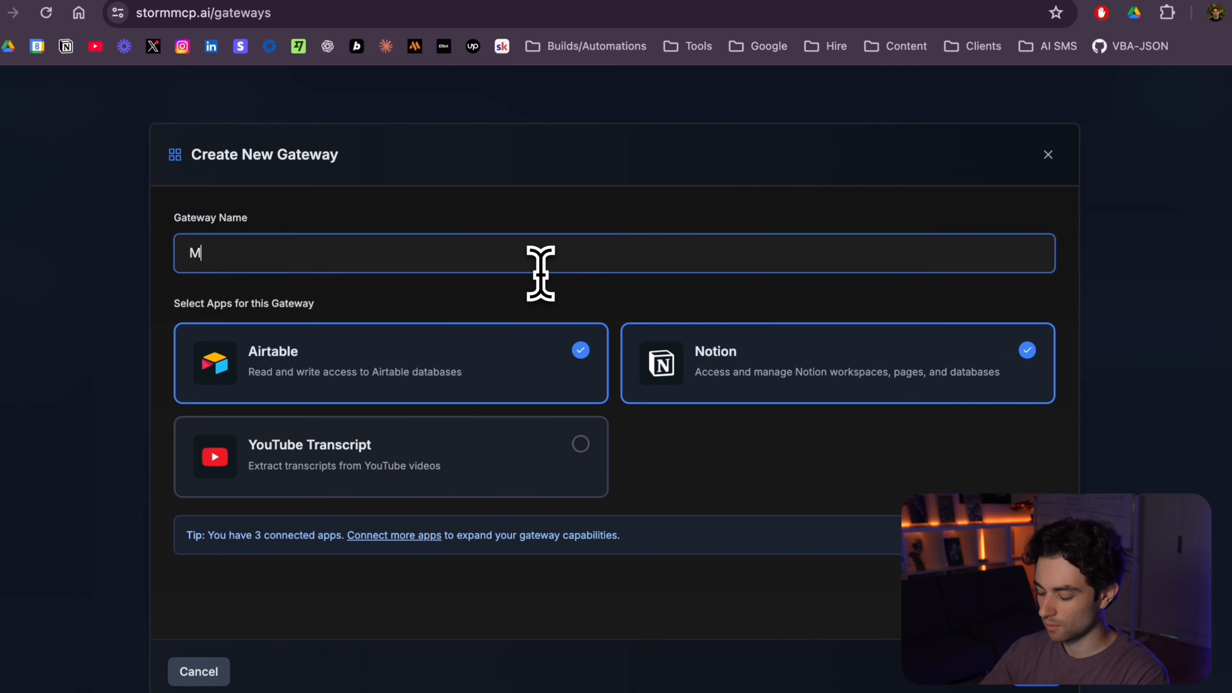
{"action": "type", "text": "y new gateway Test"}
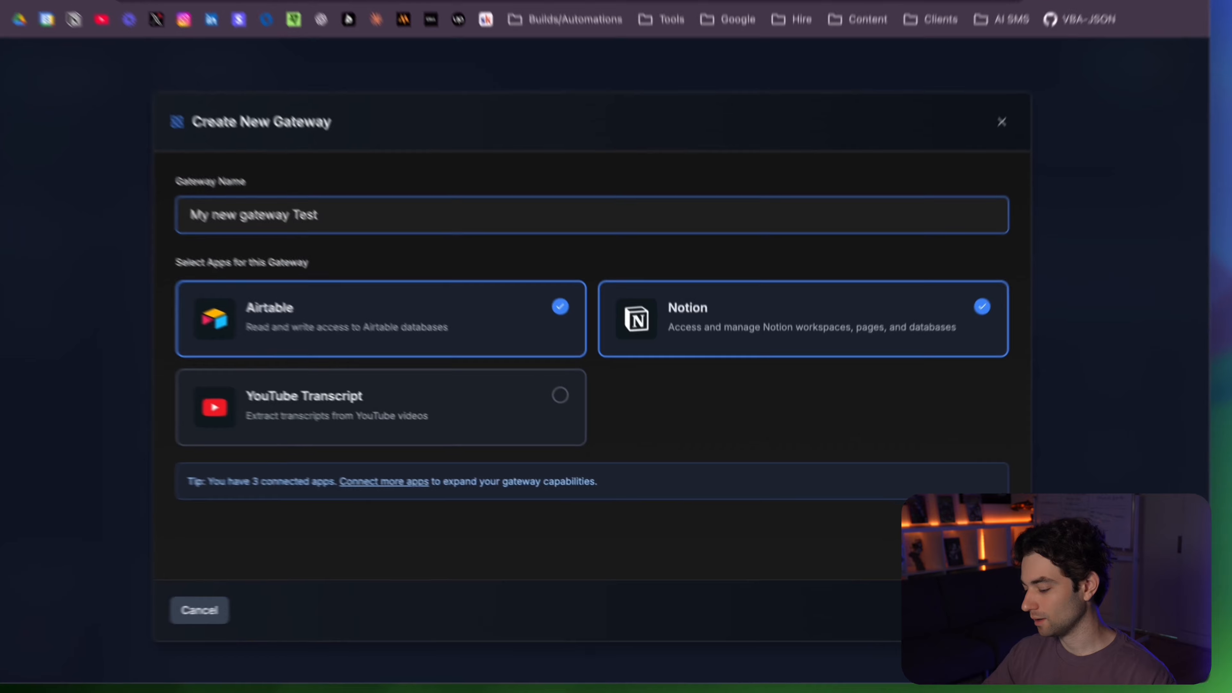
{"action": "left_click", "coordinate": [946, 608]}
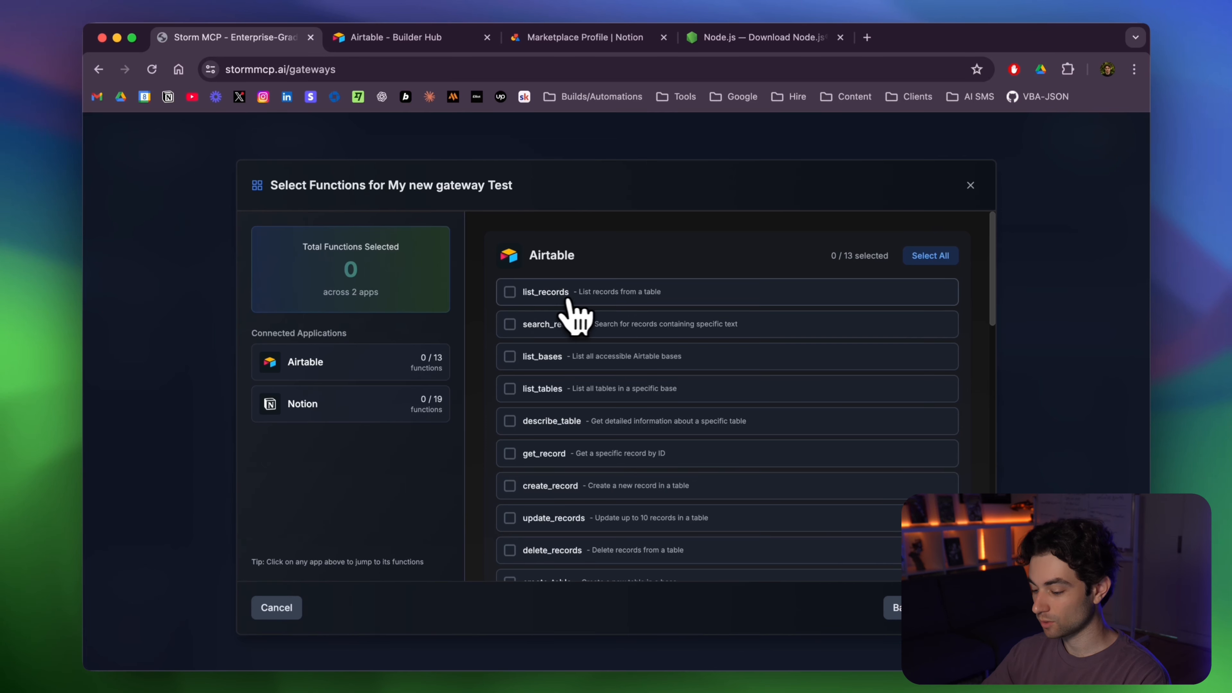
Look through the functions offered for the gateway and select all Airtable functions.
{"action": "scroll", "coordinate": [569, 370], "scroll_direction": "down", "scroll_amount": 5}
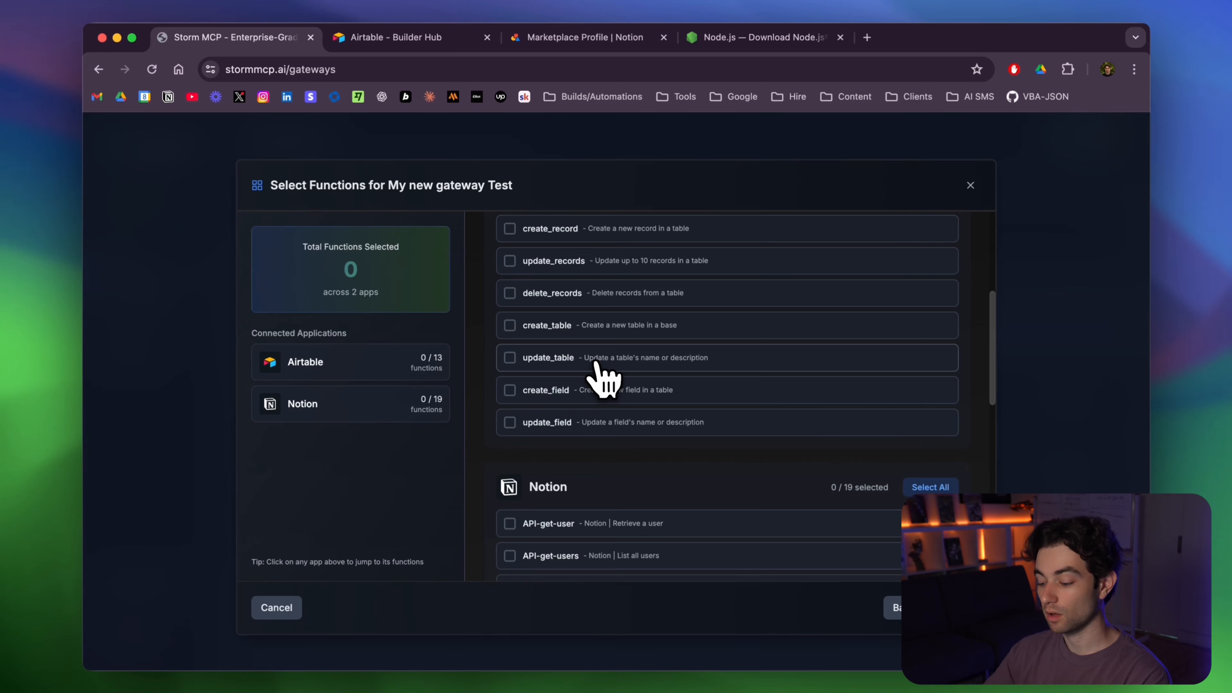
{"action": "scroll", "coordinate": [602, 376], "scroll_direction": "up", "scroll_amount": 5}
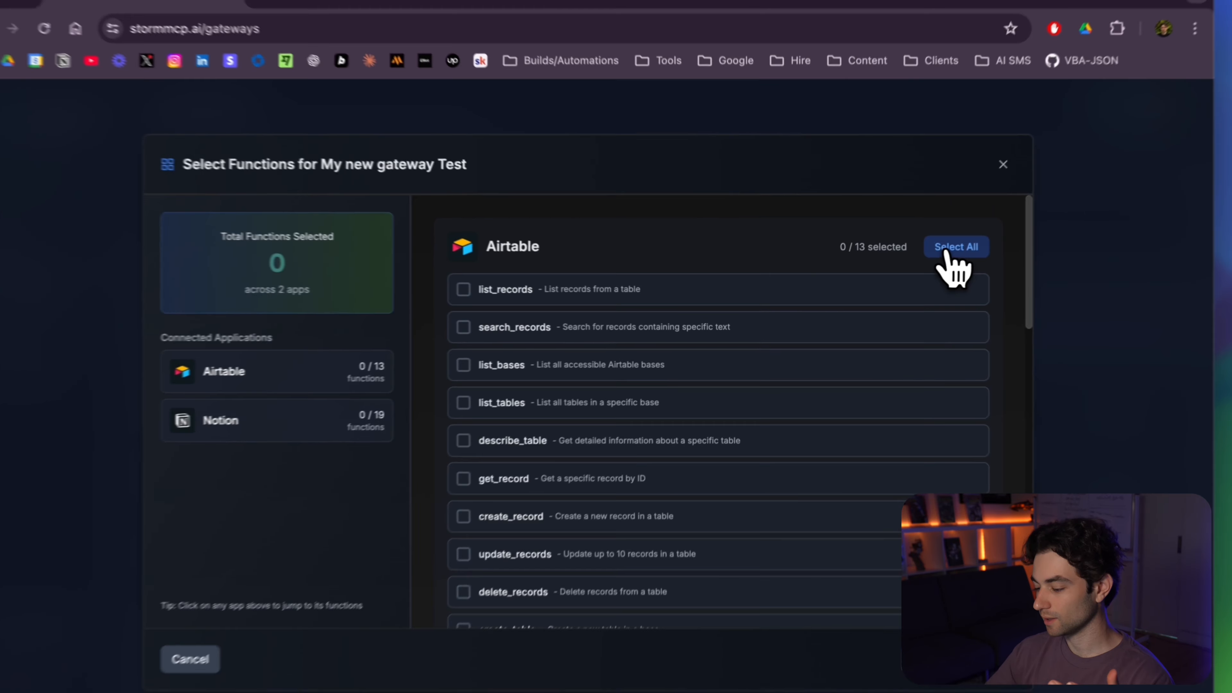
{"action": "left_click", "coordinate": [930, 255]}
Review the Notion functions and select all of them for the gateway.
{"action": "scroll", "coordinate": [662, 439], "scroll_direction": "down", "scroll_amount": 11}
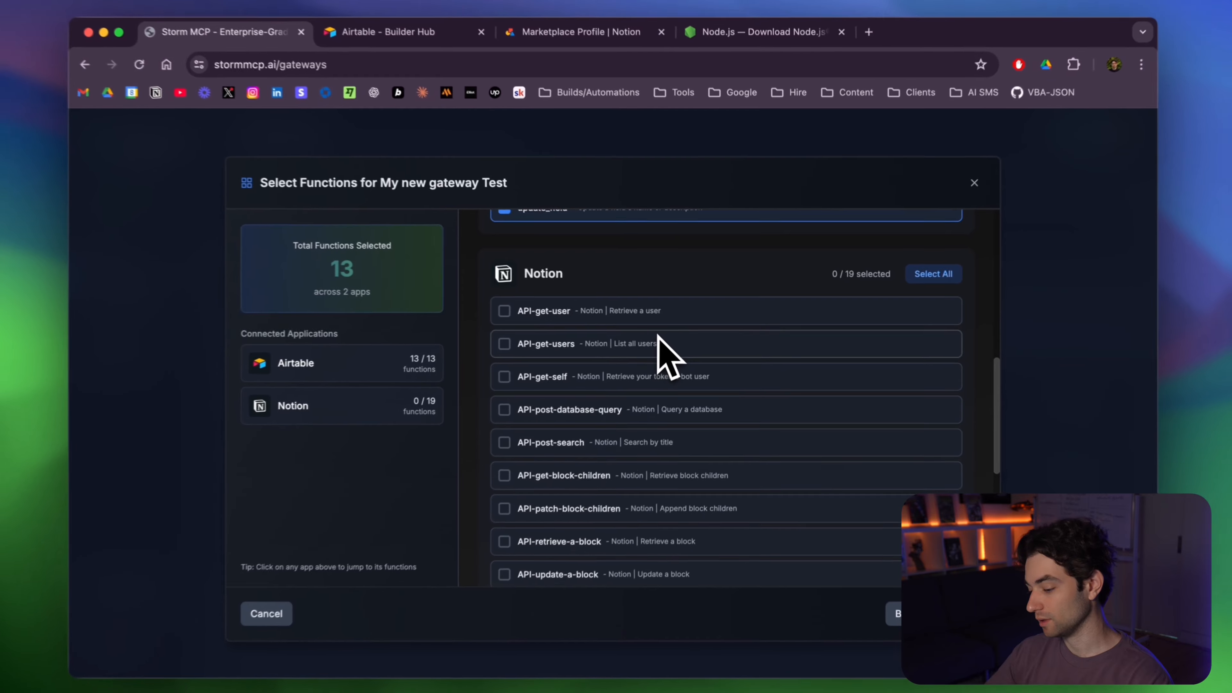
{"action": "scroll", "coordinate": [640, 369], "scroll_direction": "down", "scroll_amount": 5}
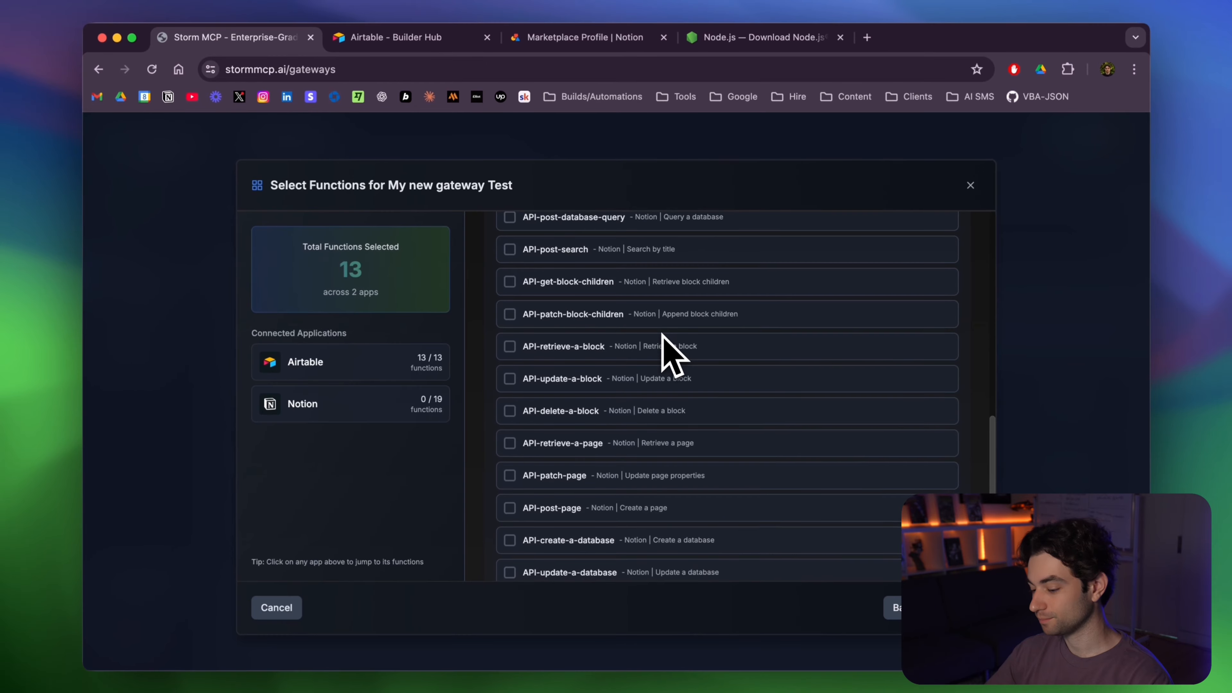
{"action": "scroll", "coordinate": [663, 334], "scroll_direction": "up", "scroll_amount": 6}
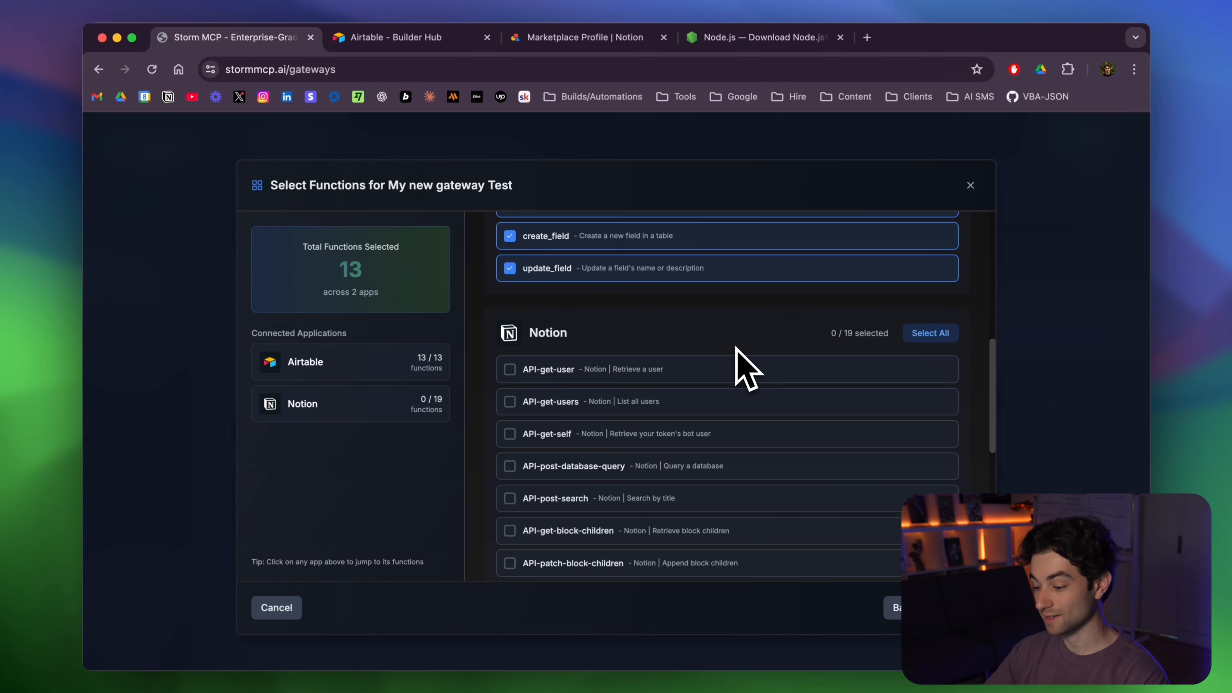
{"action": "scroll", "coordinate": [737, 350], "scroll_direction": "up", "scroll_amount": 5}
{"action": "scroll", "coordinate": [736, 350], "scroll_direction": "down", "scroll_amount": 7}
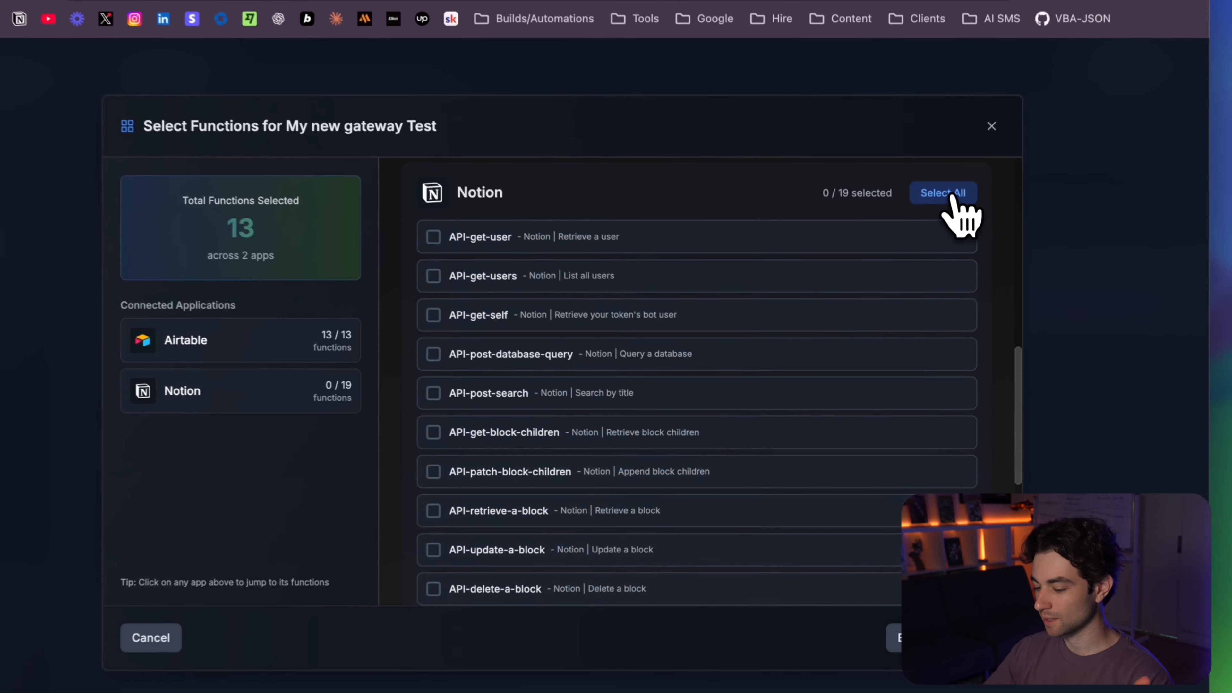
{"action": "left_click", "coordinate": [931, 241]}
Create the gateway, review its summary and return to the gateway list.
{"action": "scroll", "coordinate": [817, 330], "scroll_direction": "down", "scroll_amount": 3}
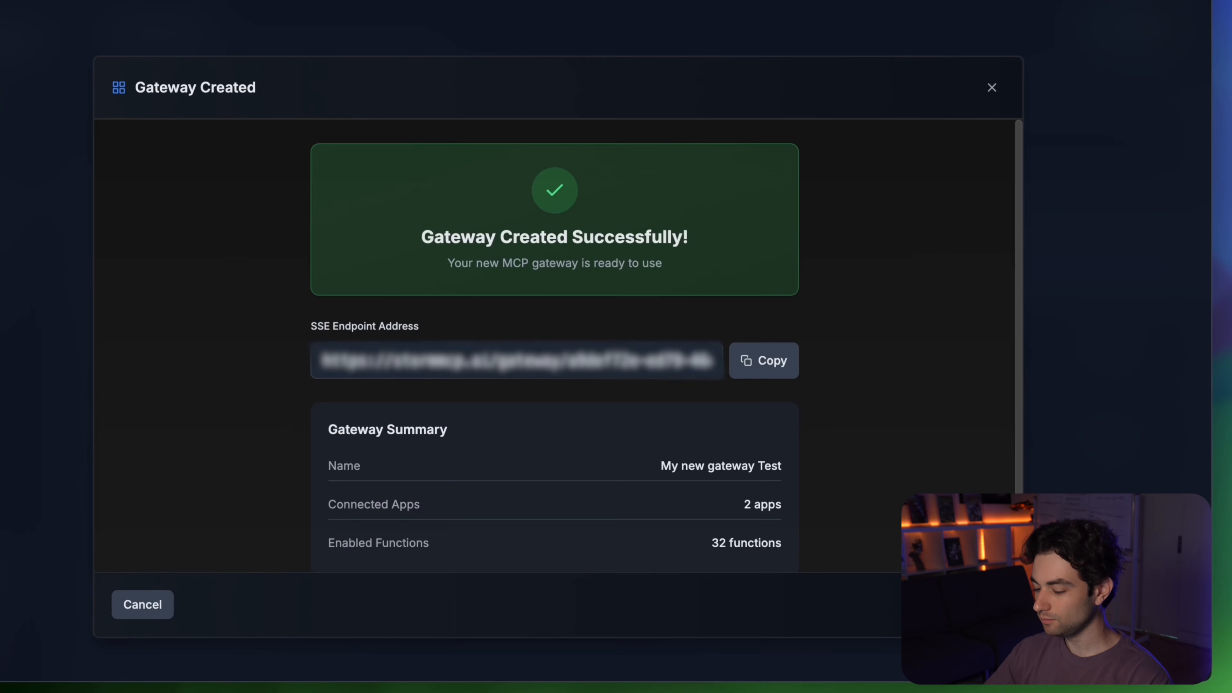
{"action": "scroll", "coordinate": [841, 335], "scroll_direction": "down", "scroll_amount": 1}
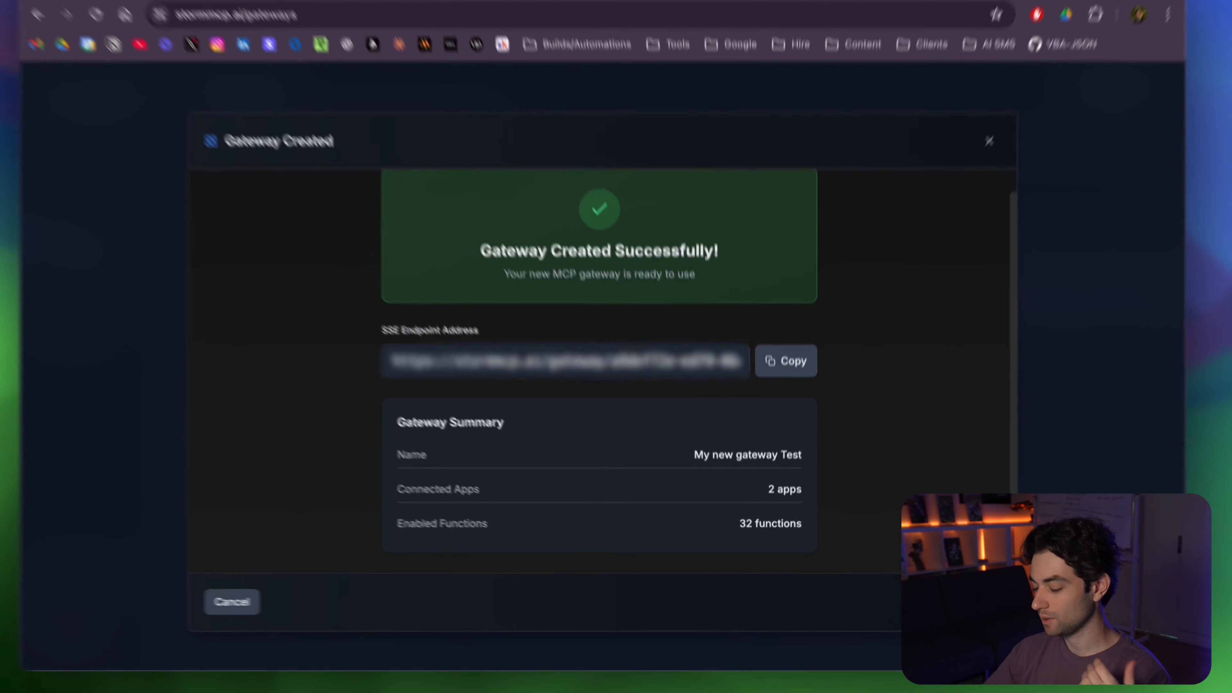
{"action": "left_click", "coordinate": [957, 608]}
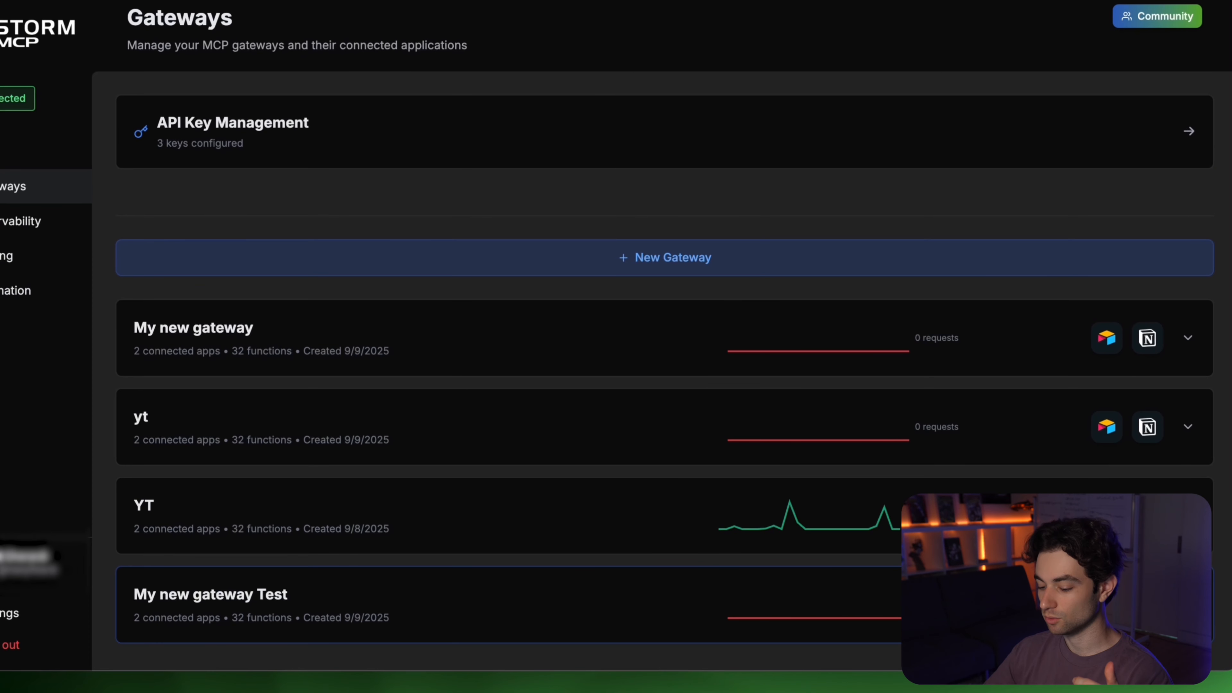
Expand "My new gateway" and generate its Claude Desktop configuration using Local Config with API Key.
{"action": "left_click", "coordinate": [589, 372]}
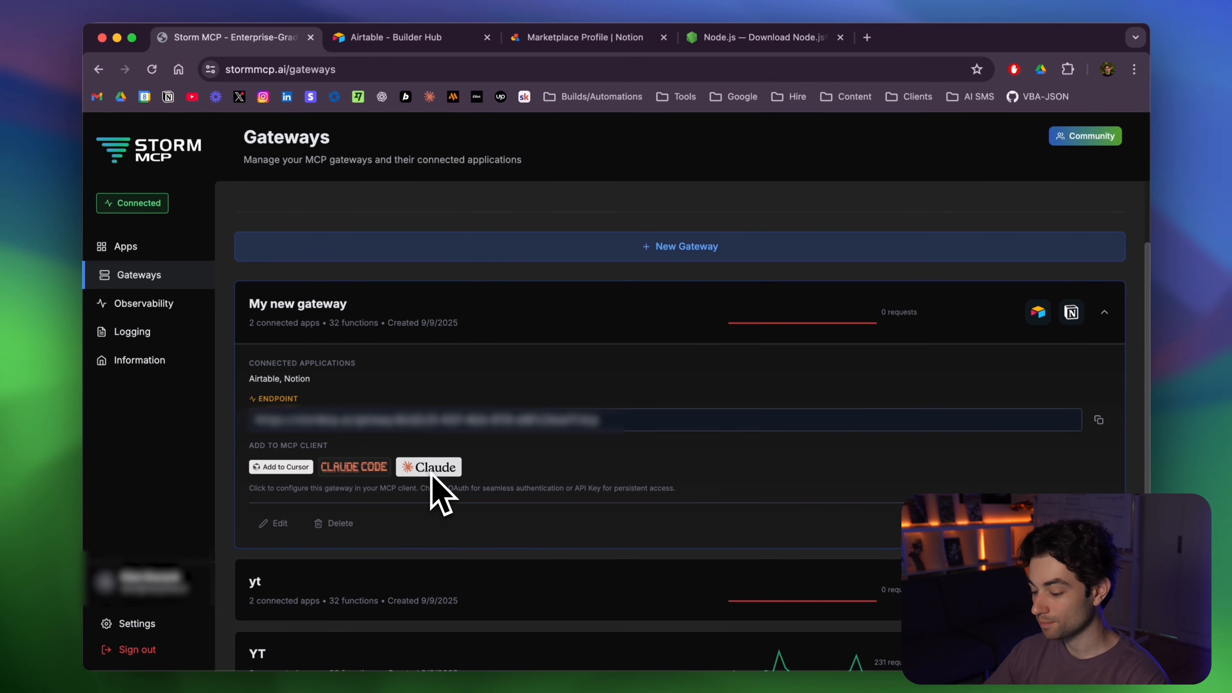
{"action": "scroll", "coordinate": [526, 478], "scroll_direction": "down", "scroll_amount": 1}
{"action": "left_click", "coordinate": [444, 437]}
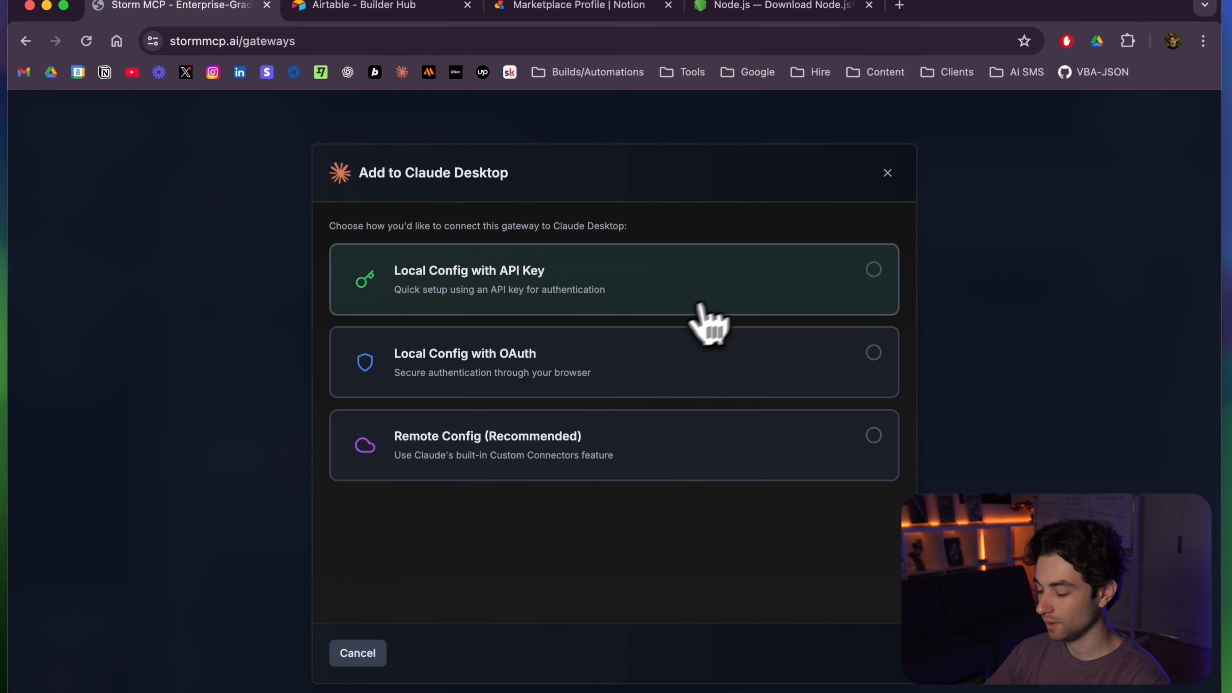
{"action": "left_click", "coordinate": [752, 288]}
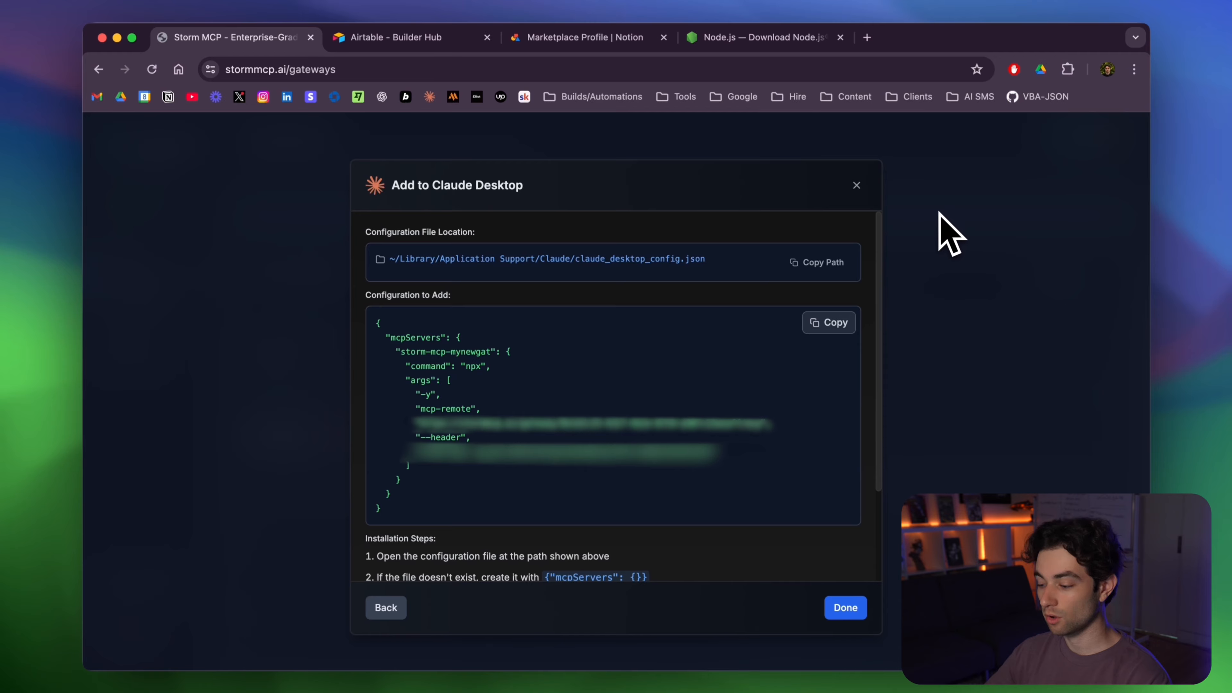
Switch to the Node.js download page and examine the macOS installation commands and prebuilt installer options.
{"action": "left_click", "coordinate": [776, 38]}
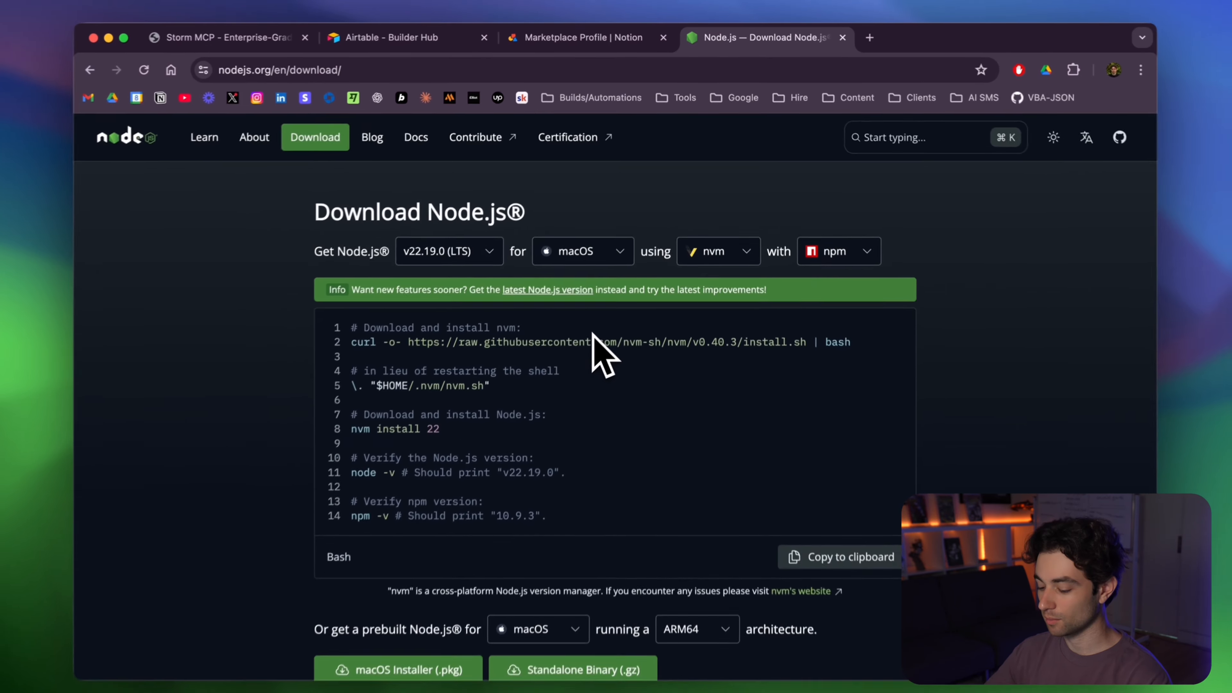
{"action": "scroll", "coordinate": [574, 402], "scroll_direction": "down", "scroll_amount": 5}
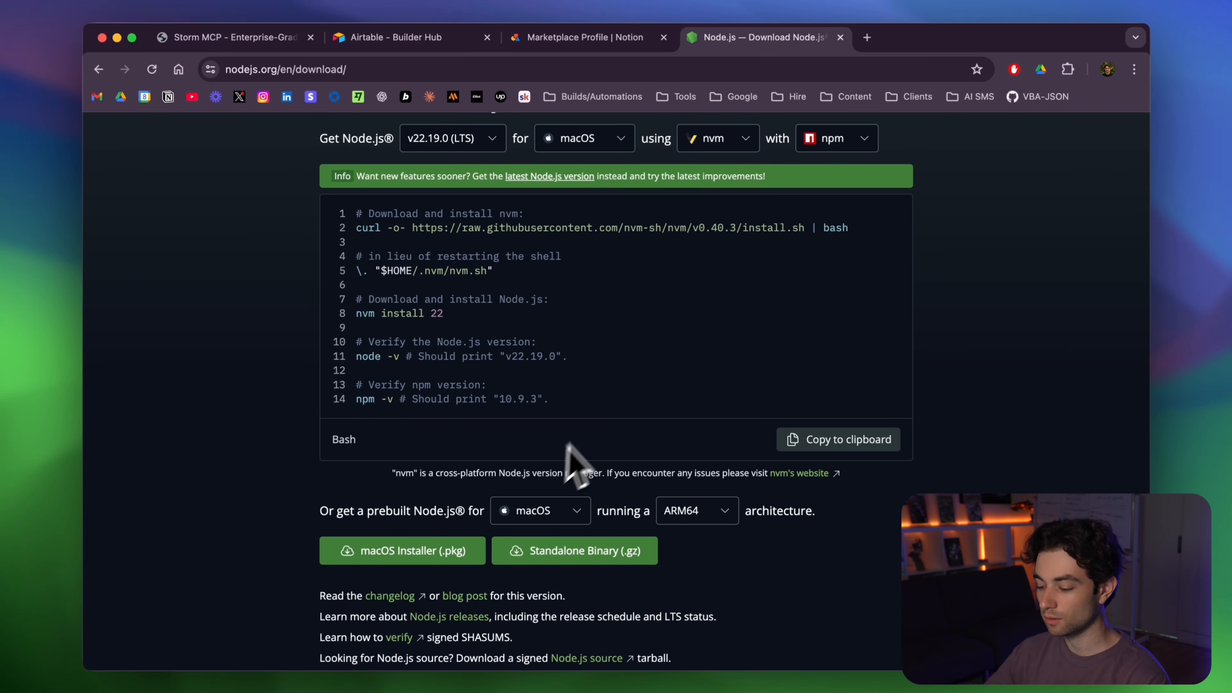
{"action": "scroll", "coordinate": [582, 456], "scroll_direction": "up", "scroll_amount": 1}
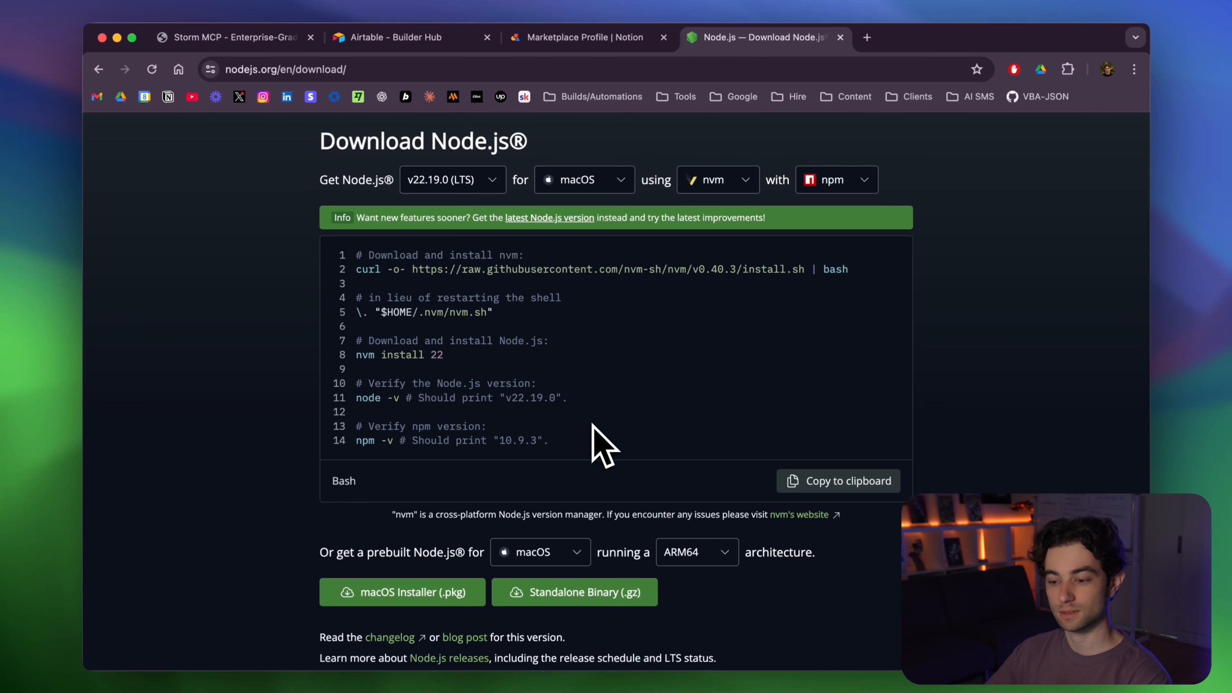
{"action": "scroll", "coordinate": [603, 446], "scroll_direction": "up", "scroll_amount": 1}
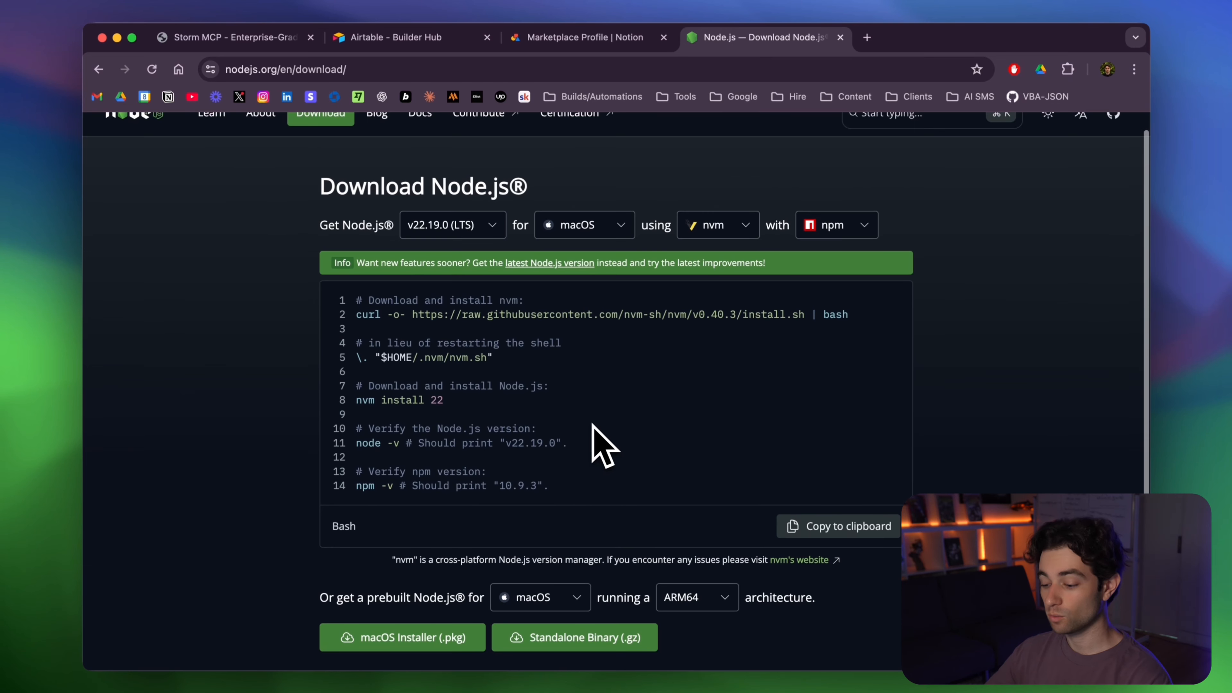
{"action": "scroll", "coordinate": [604, 446], "scroll_direction": "up", "scroll_amount": 1}
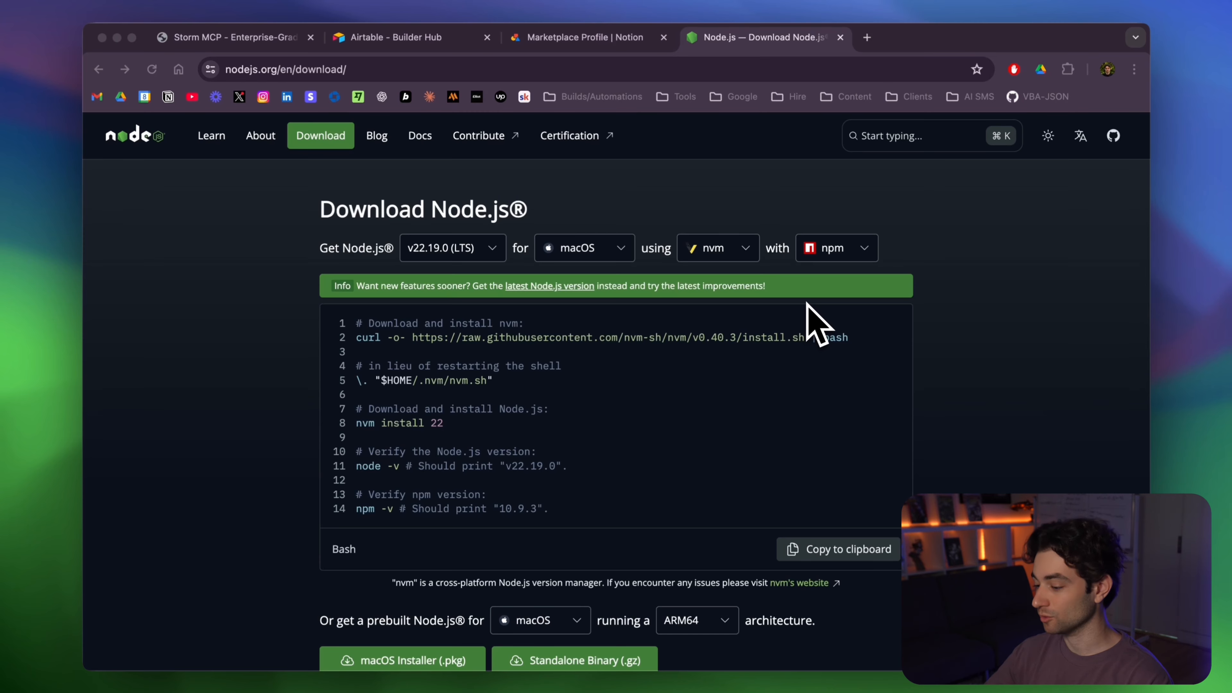
Search the web in a new tab for "calude desktop download" and view the desktop versions on Claude's download page.
{"action": "left_click", "coordinate": [867, 37]}
{"action": "type", "text": "ca"}
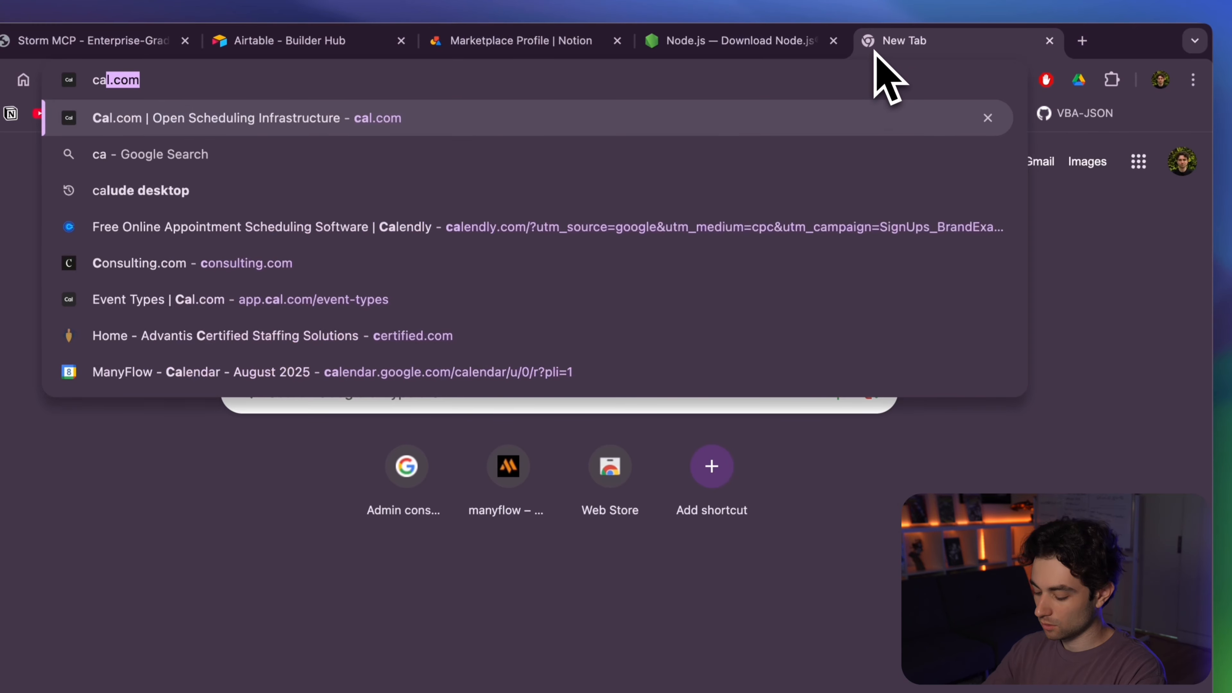
{"action": "type", "text": "lude desktop"}
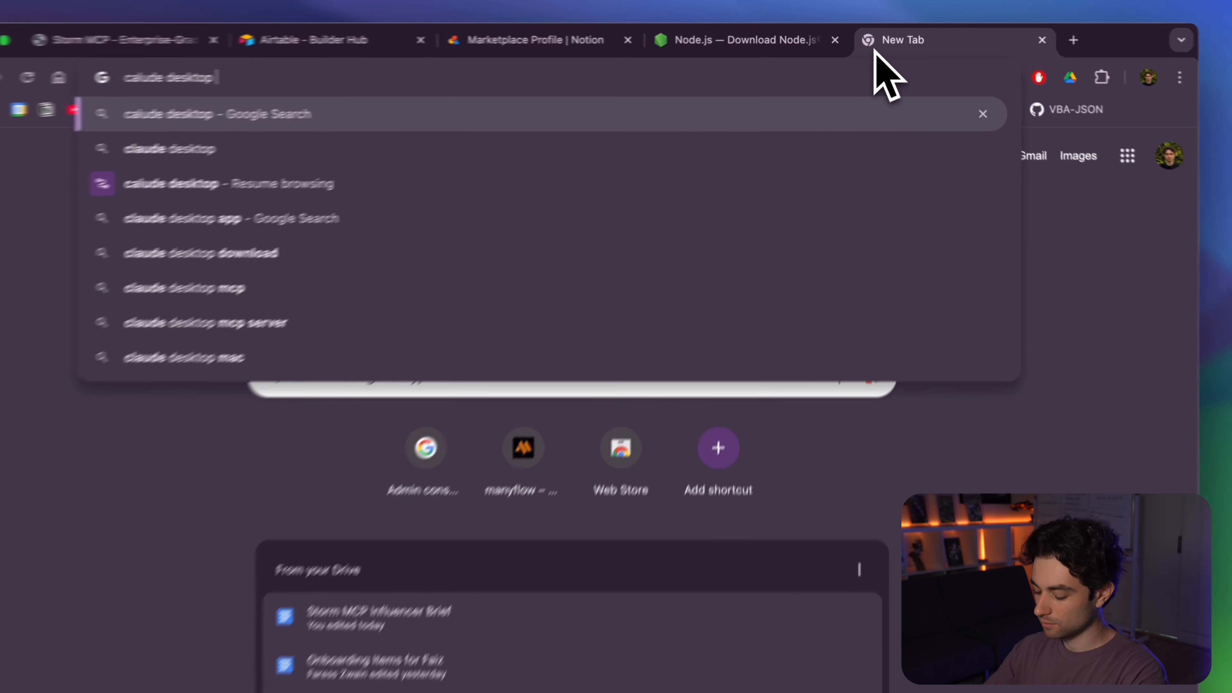
{"action": "type", "text": " download"}
{"action": "key", "text": "Return"}
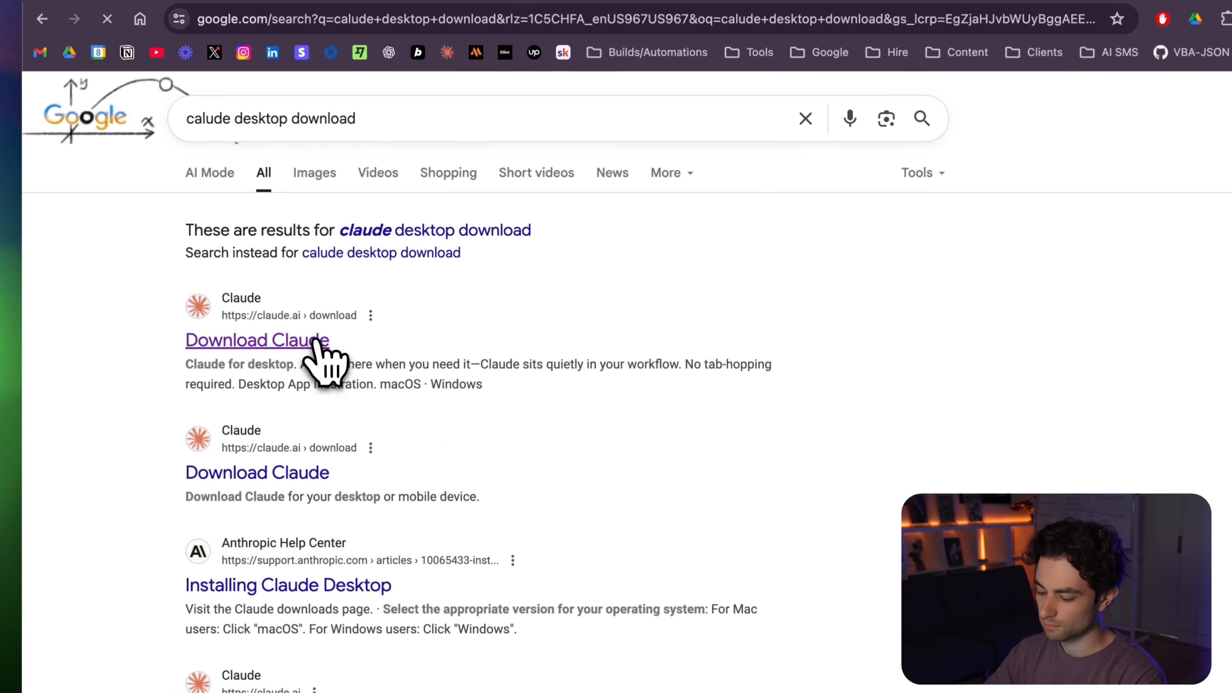
{"action": "left_click", "coordinate": [322, 334]}
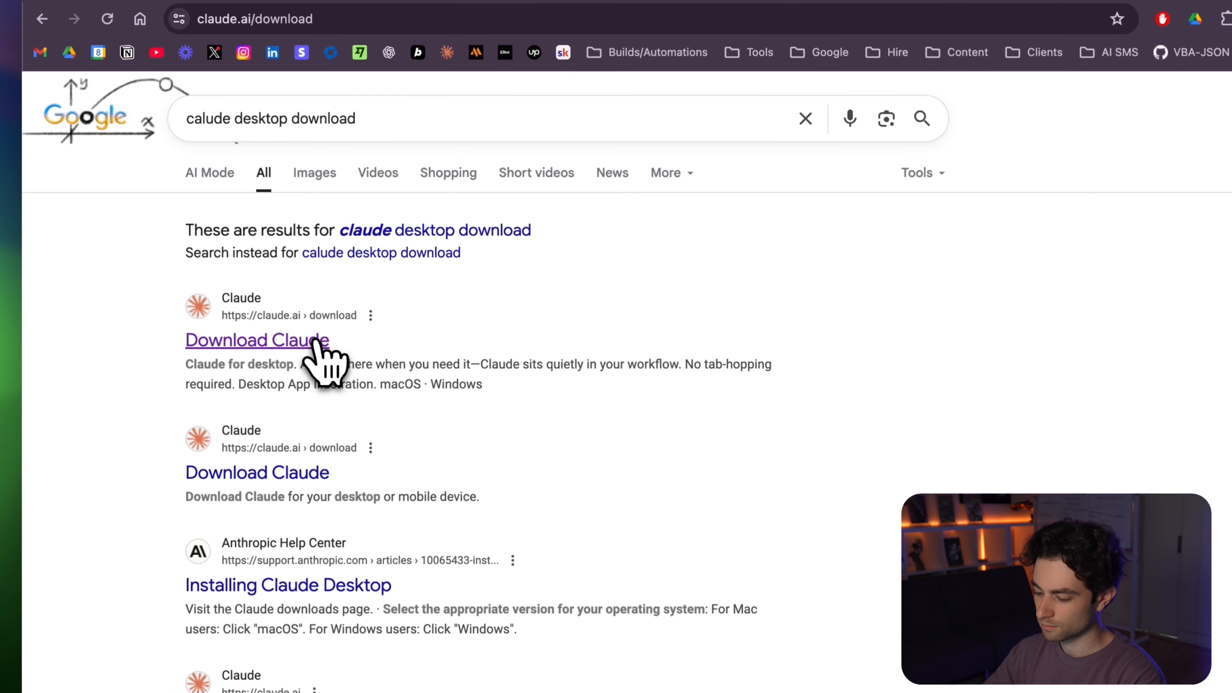
{"action": "scroll", "coordinate": [325, 358], "scroll_direction": "down", "scroll_amount": 3}
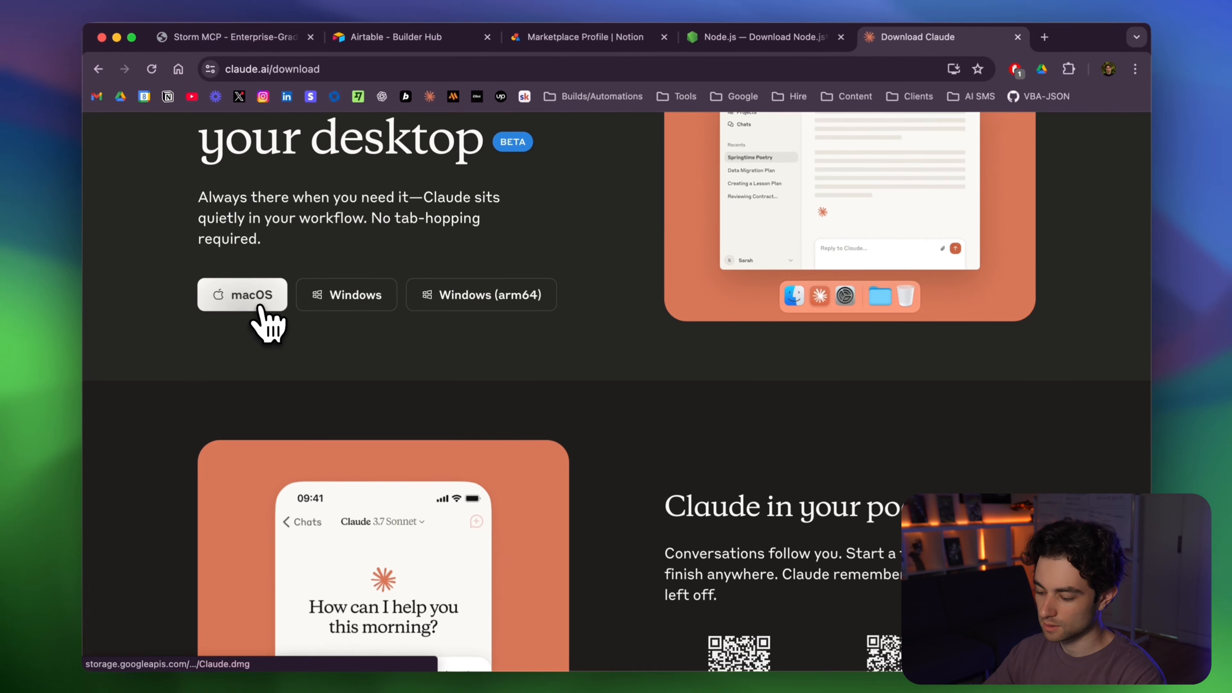
{"action": "scroll", "coordinate": [262, 311], "scroll_direction": "down", "scroll_amount": 3}
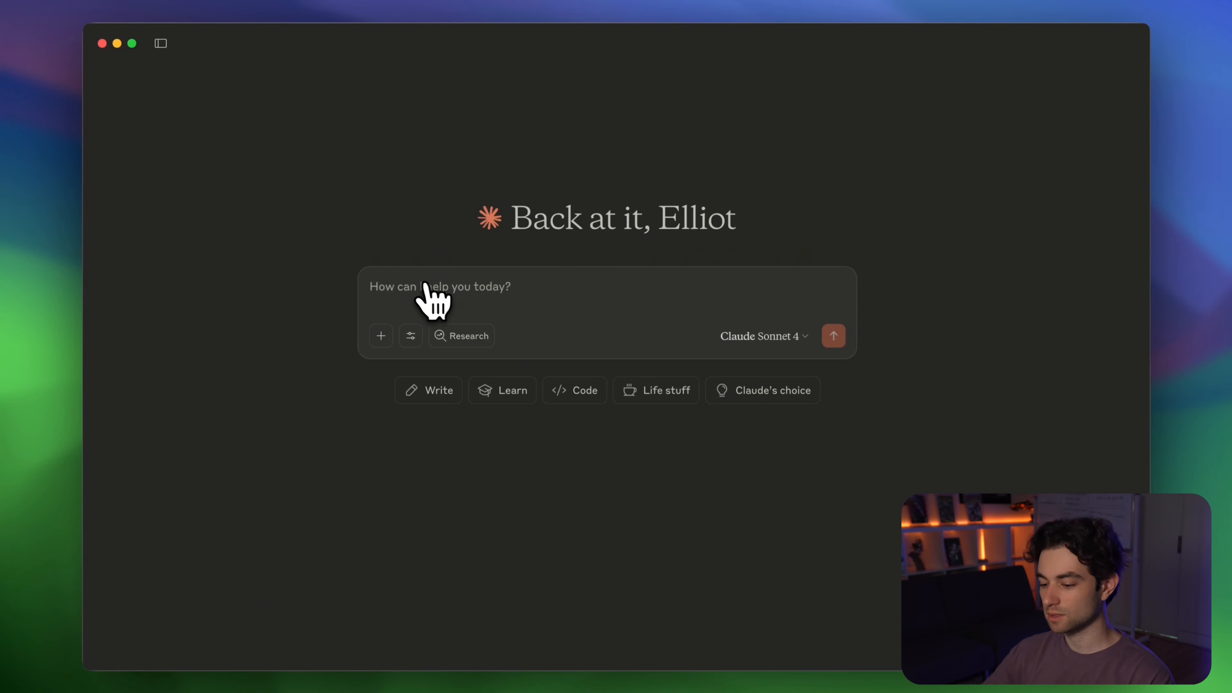
Switch to Claude Desktop, edit the local MCP server config from the Developer settings, and open claude_desktop_config.json in the code editor.
{"action": "left_click", "coordinate": [160, 43]}
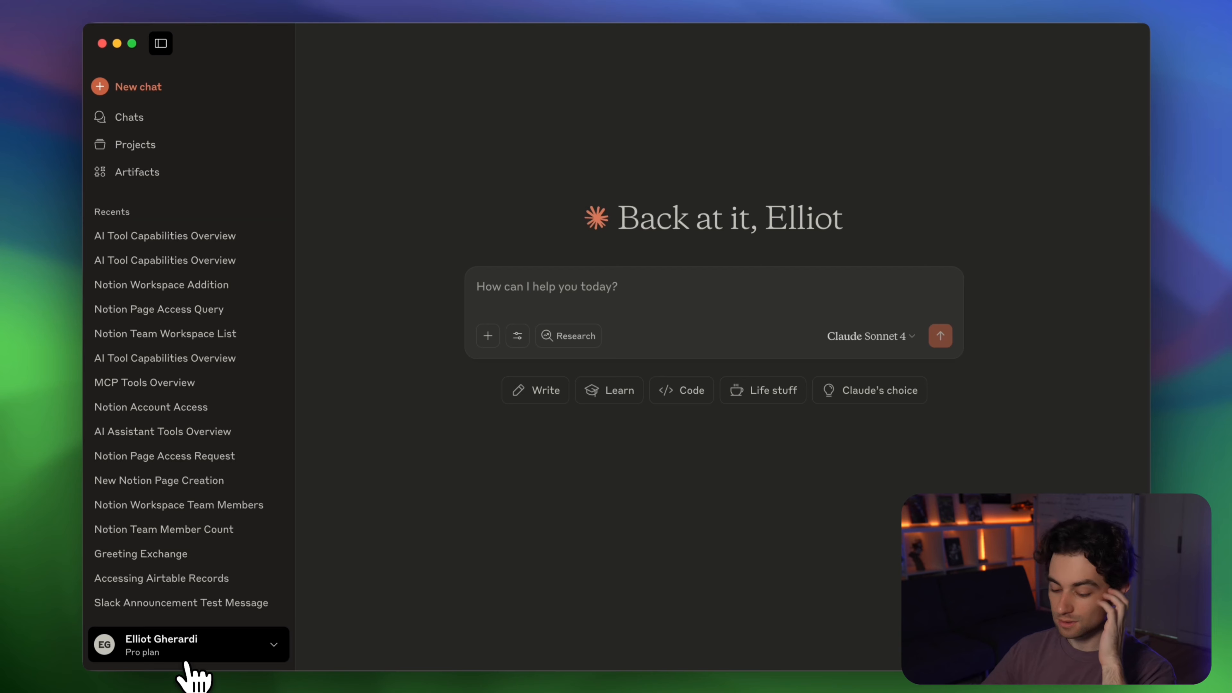
{"action": "left_click", "coordinate": [207, 653]}
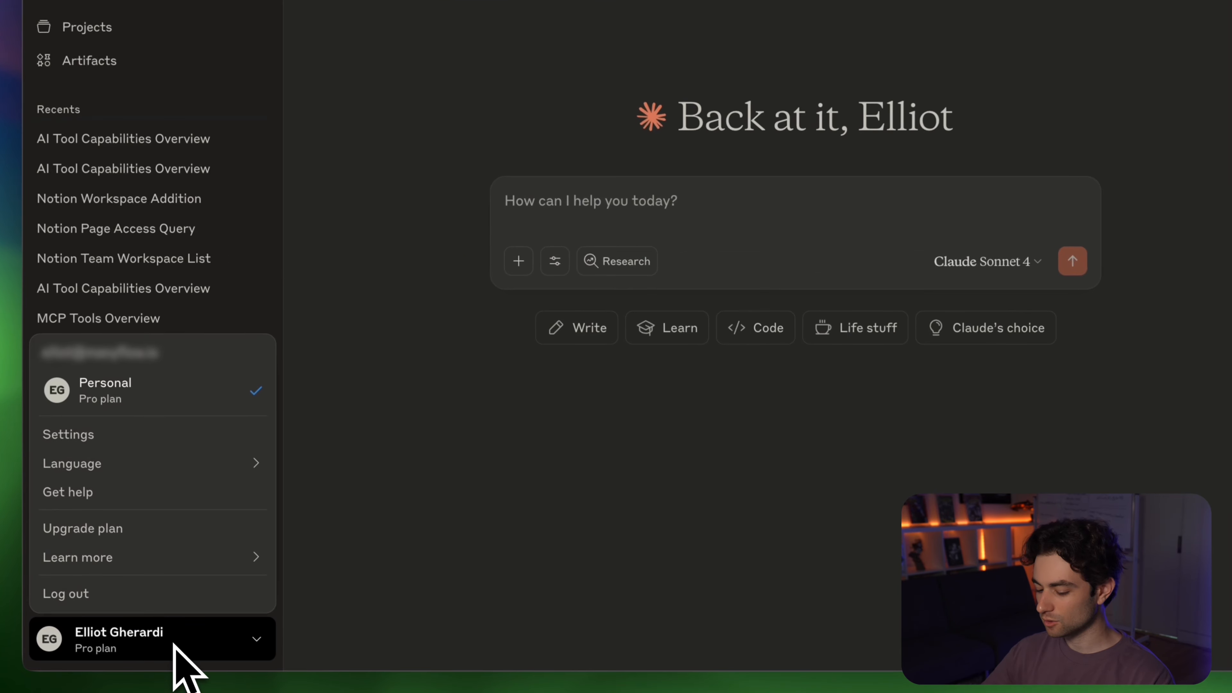
{"action": "left_click", "coordinate": [145, 436]}
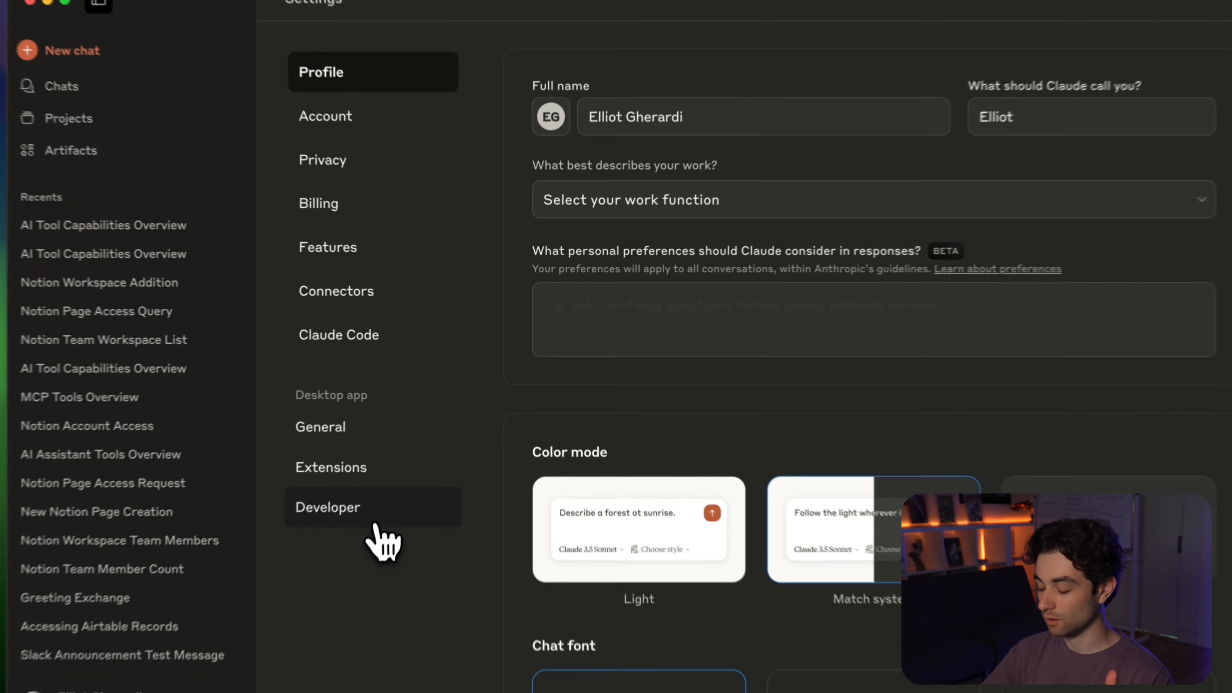
{"action": "left_click", "coordinate": [390, 483]}
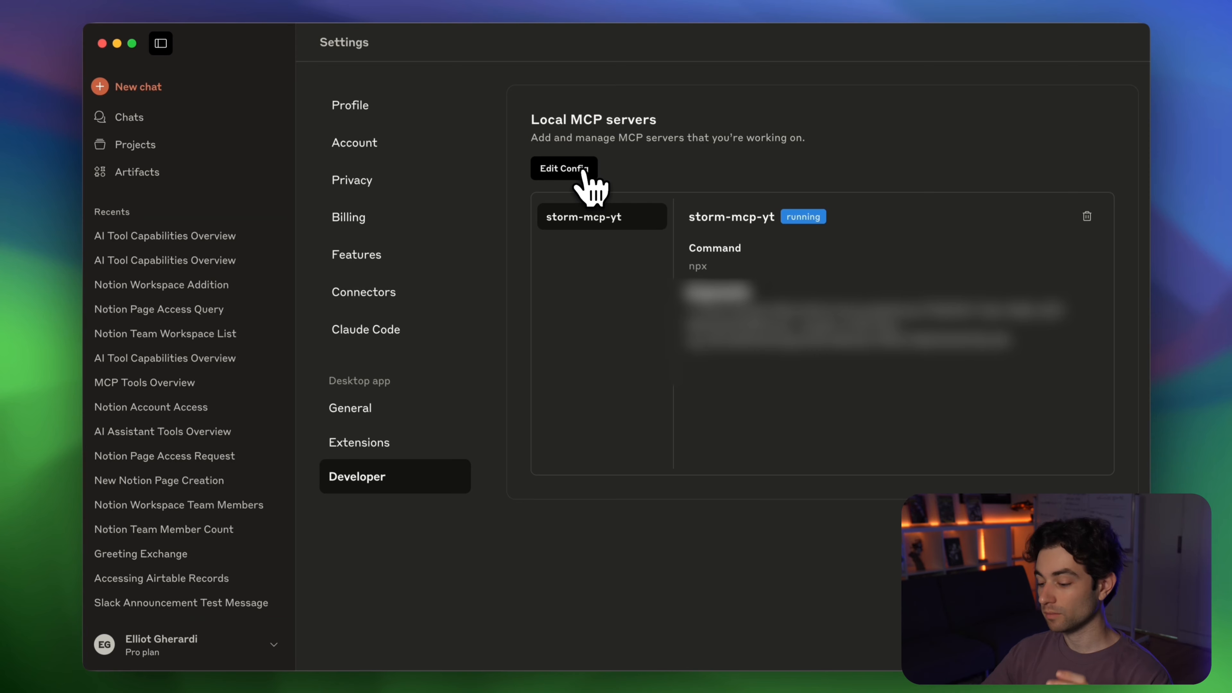
{"action": "left_click", "coordinate": [585, 173]}
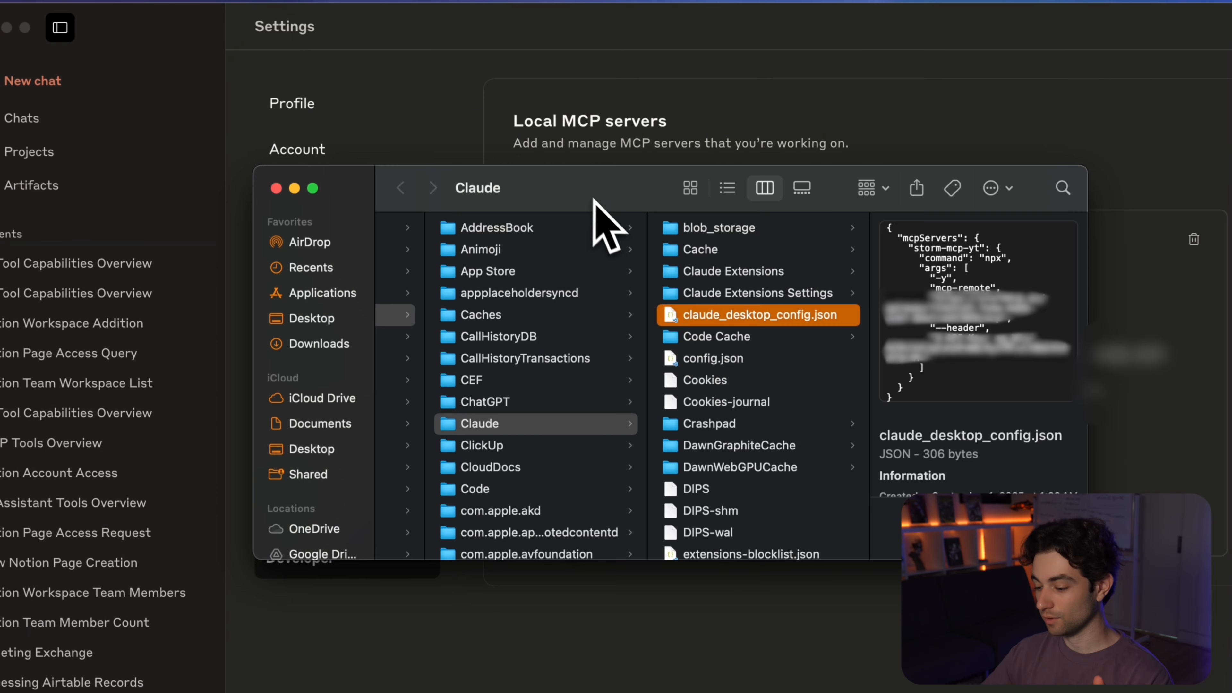
{"action": "double_click", "coordinate": [756, 316]}
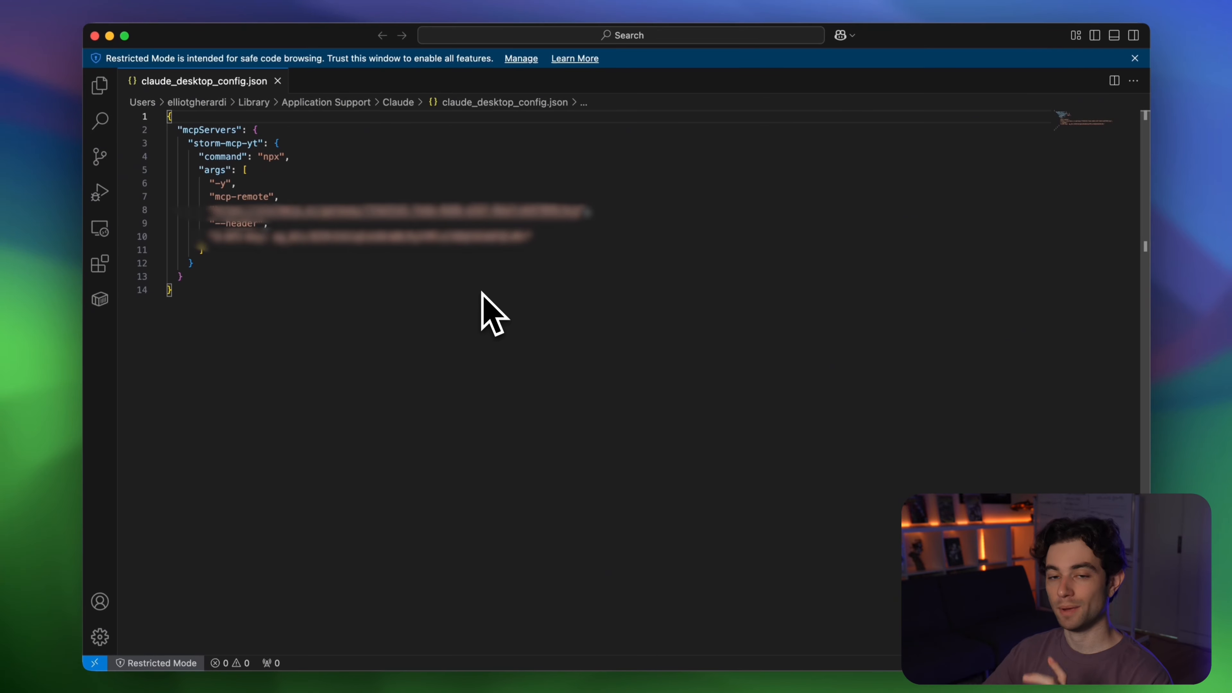
Review the generated Claude Desktop configuration on the Storm MCP page, and close the open config file and its Finder folder.
{"action": "key", "text": "ctrl+Left"}
{"action": "left_click", "coordinate": [237, 39]}
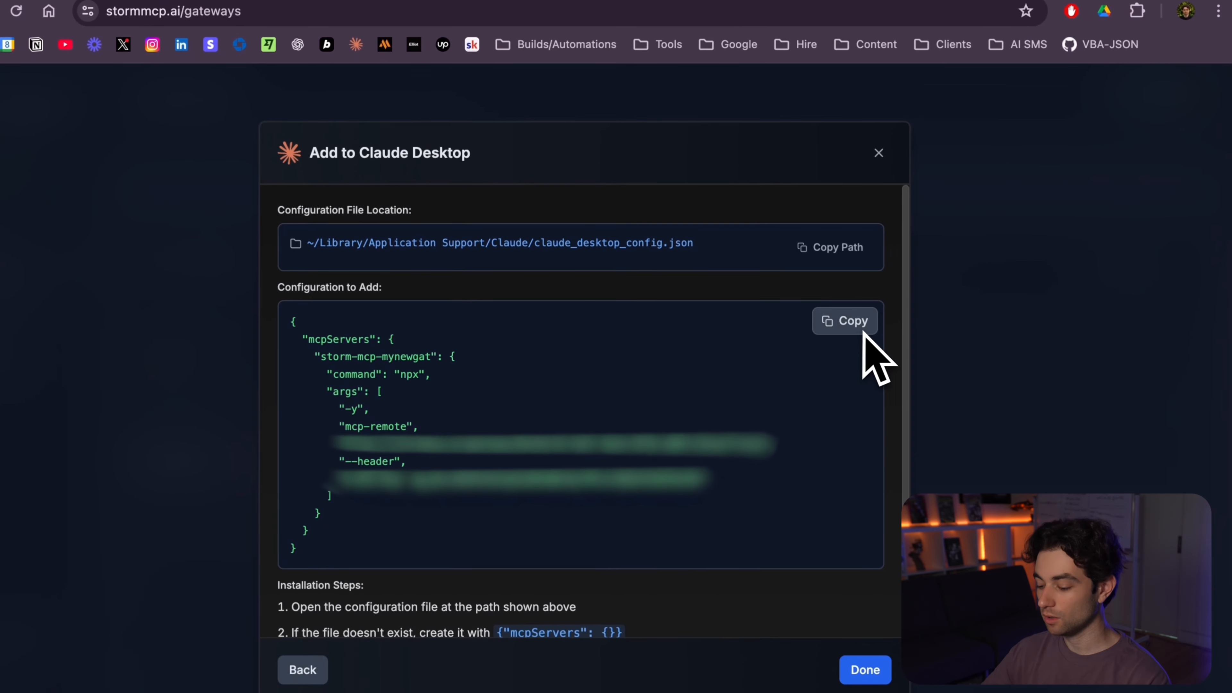
{"action": "key", "text": "ctrl+Right"}
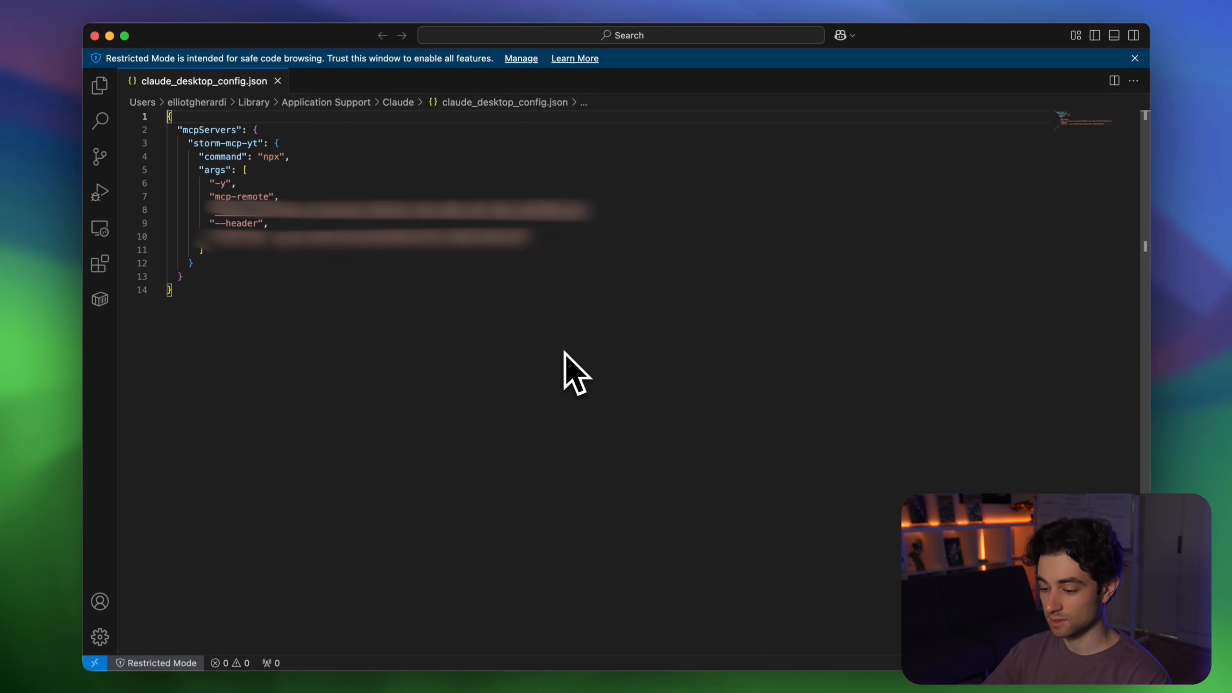
{"action": "left_click", "coordinate": [94, 35]}
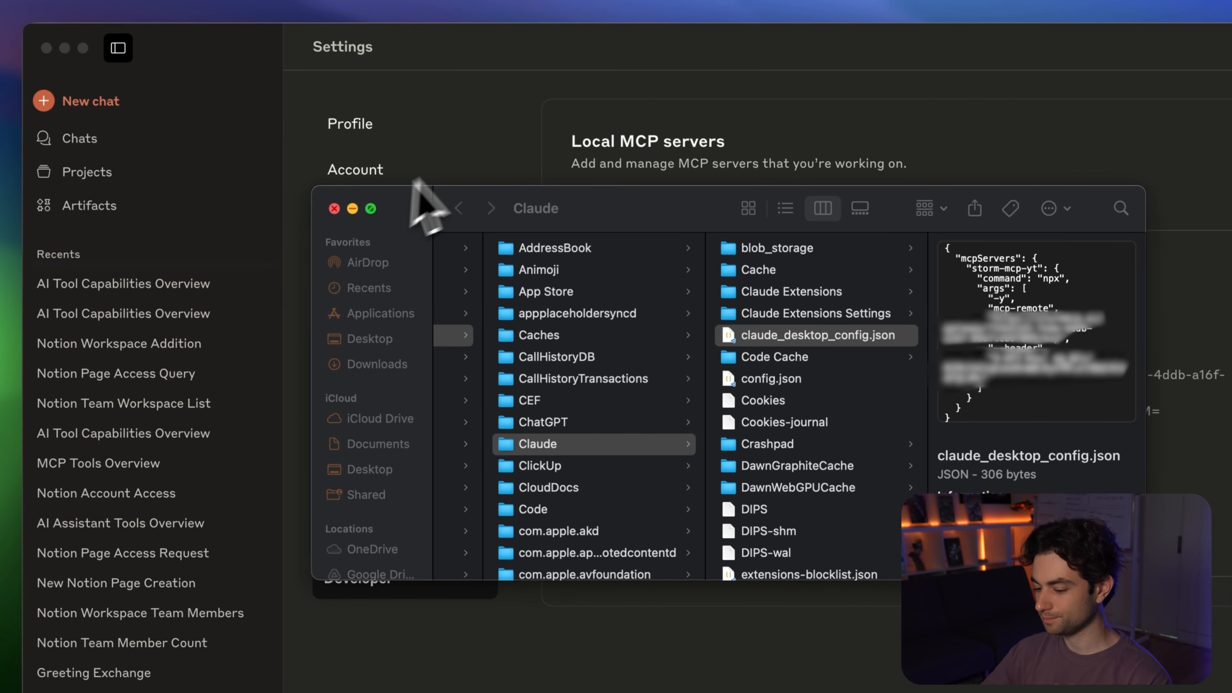
{"action": "left_click", "coordinate": [335, 208]}
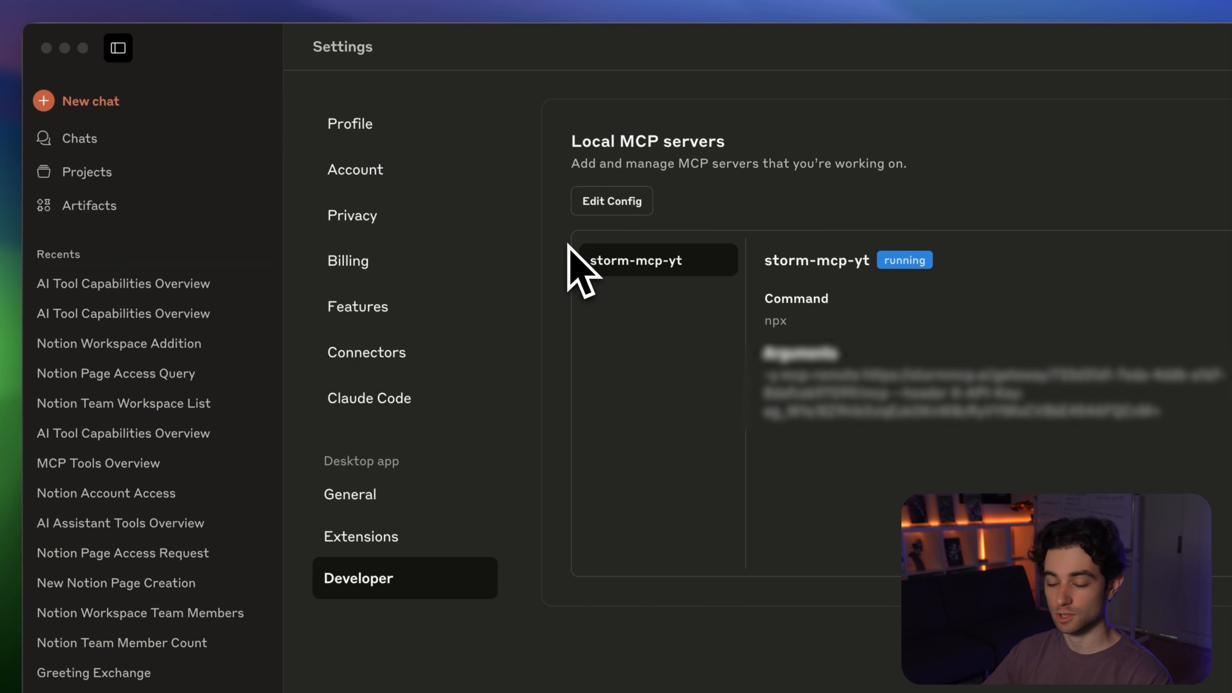
Quit and reopen Claude Desktop to reload its local MCP server configuration.
{"action": "left_click", "coordinate": [97, 13]}
{"action": "left_click", "coordinate": [185, 187]}
{"action": "left_click", "coordinate": [116, 14]}
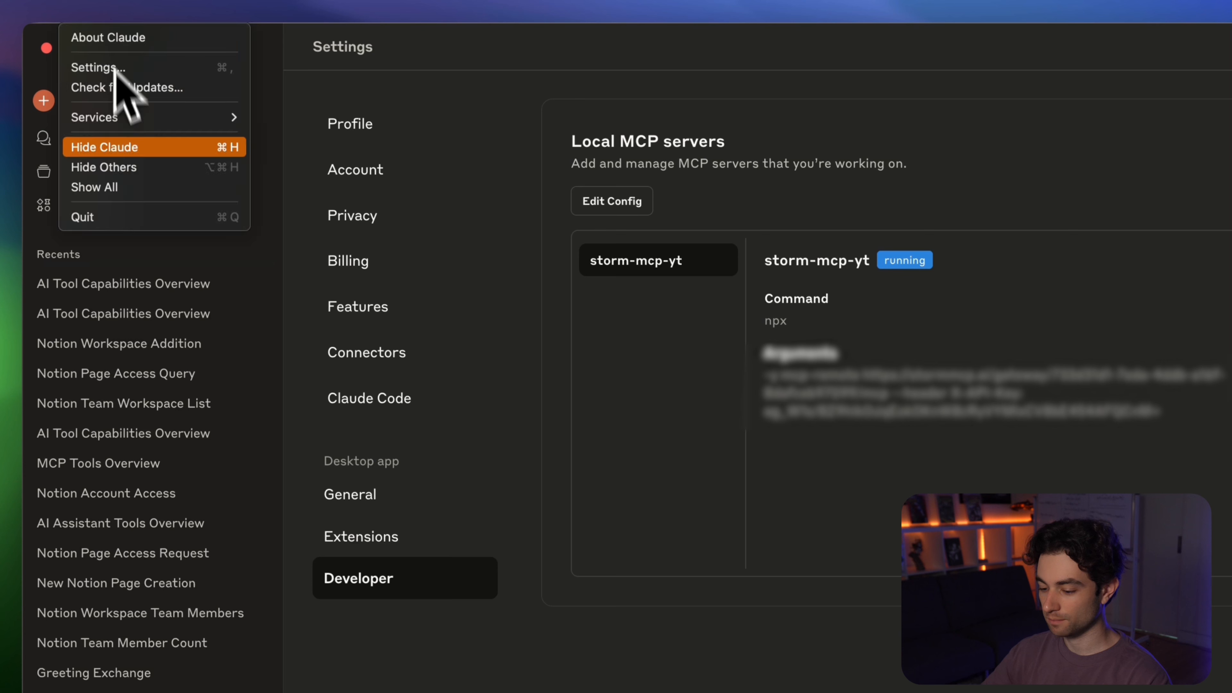
{"action": "left_click", "coordinate": [118, 216]}
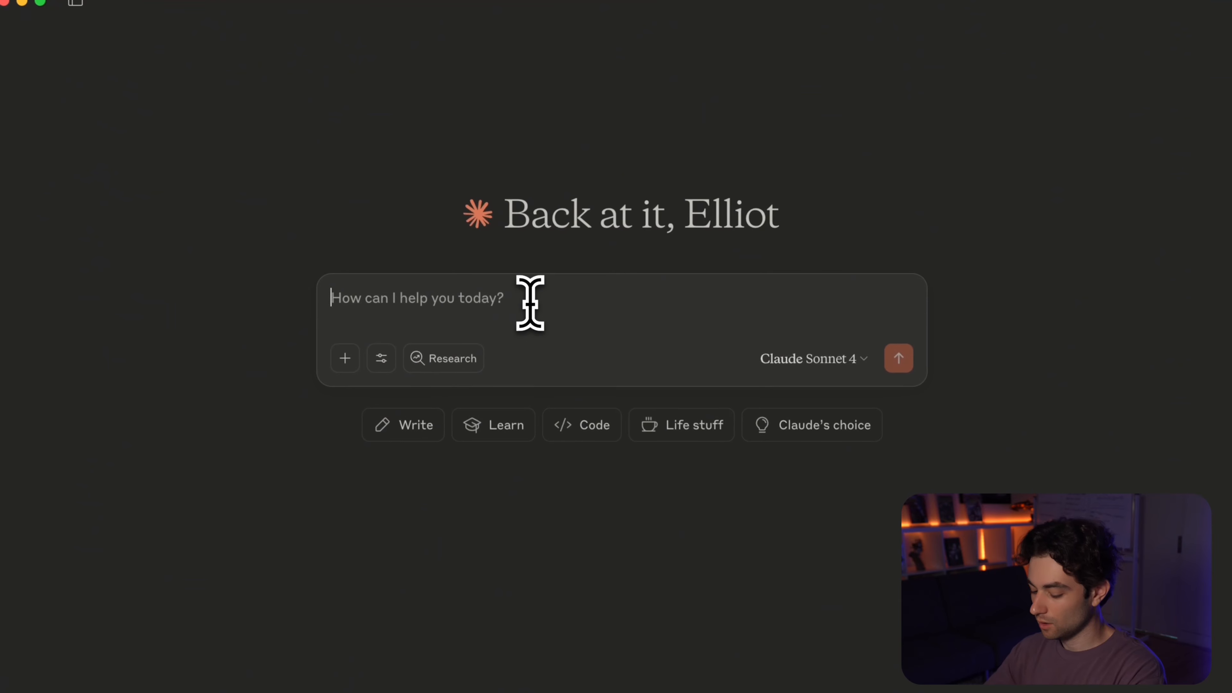
Send the prompt "List all the tools you have access to" and read through the Notion and Airtable tools in the reply.
{"action": "type", "text": "List all th"}
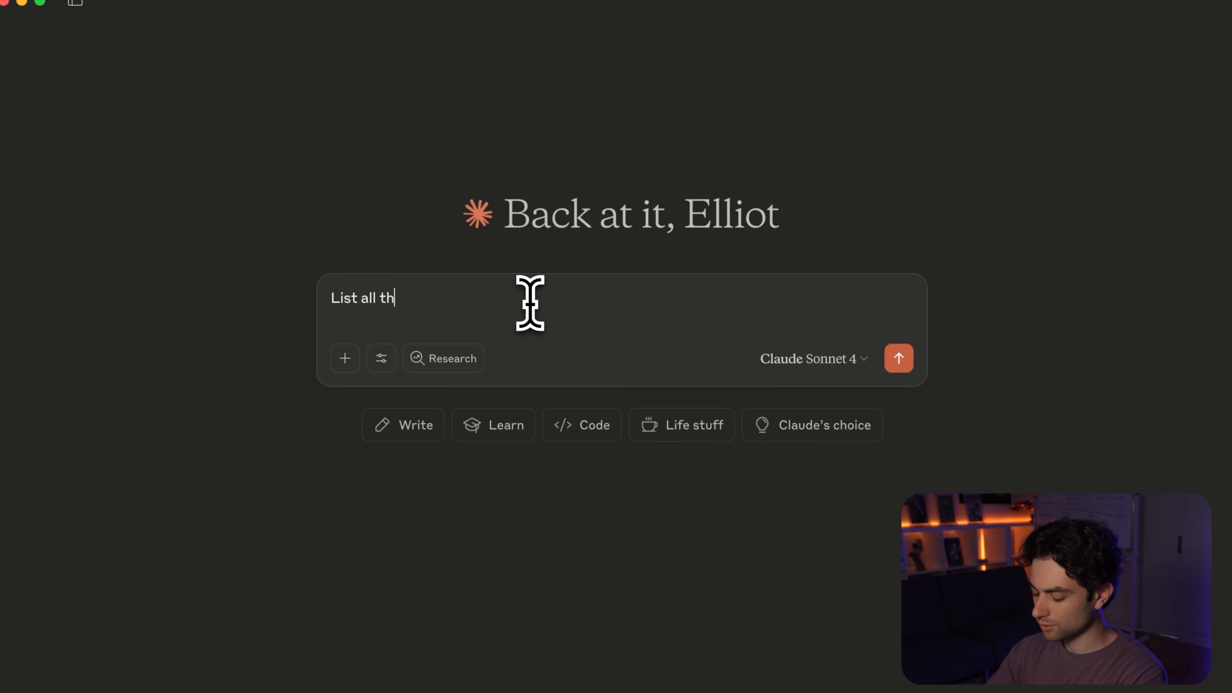
{"action": "type", "text": "e tools you have access to"}
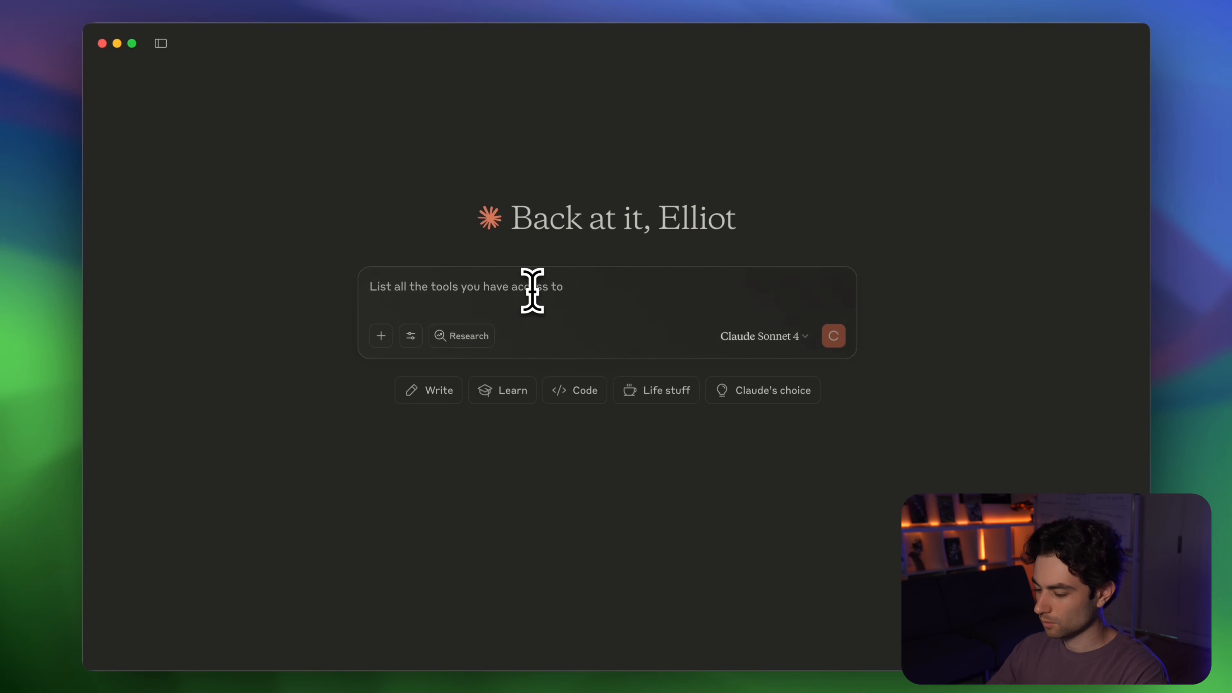
{"action": "key", "text": "Return"}
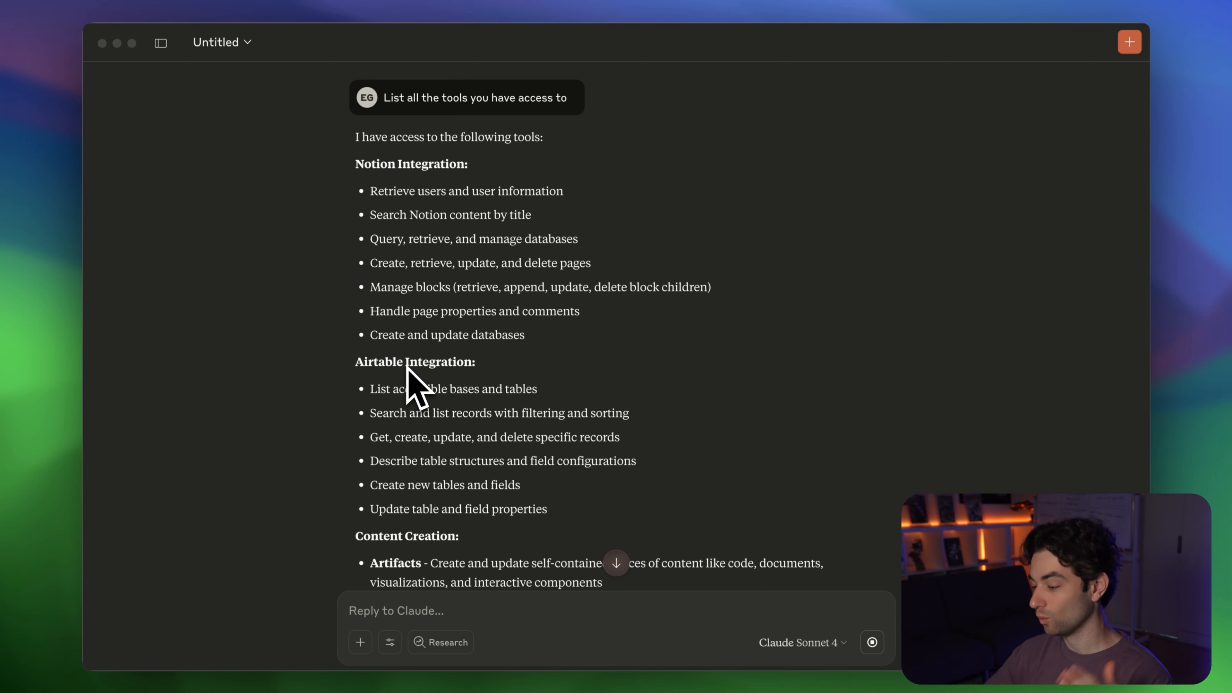
{"action": "scroll", "coordinate": [703, 320], "scroll_direction": "down", "scroll_amount": 6}
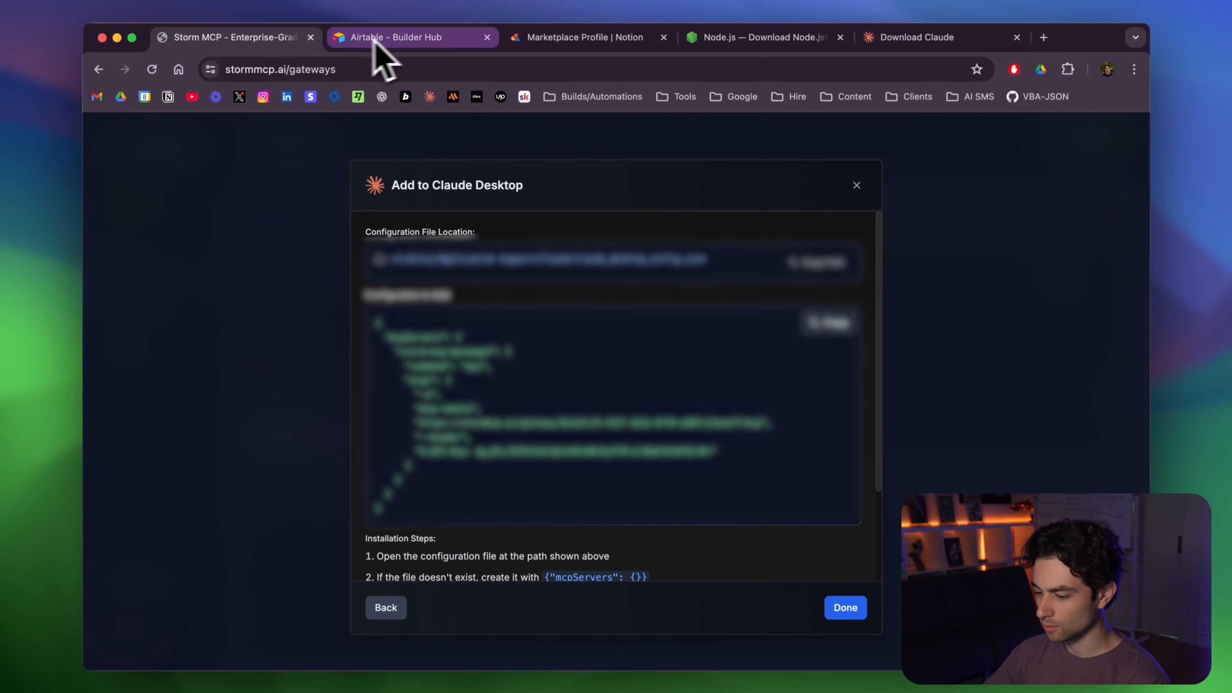
Switch to Airtable in the browser and open the Tutorial base with its task table.
{"action": "left_click", "coordinate": [369, 38]}
{"action": "left_click", "coordinate": [52, 154]}
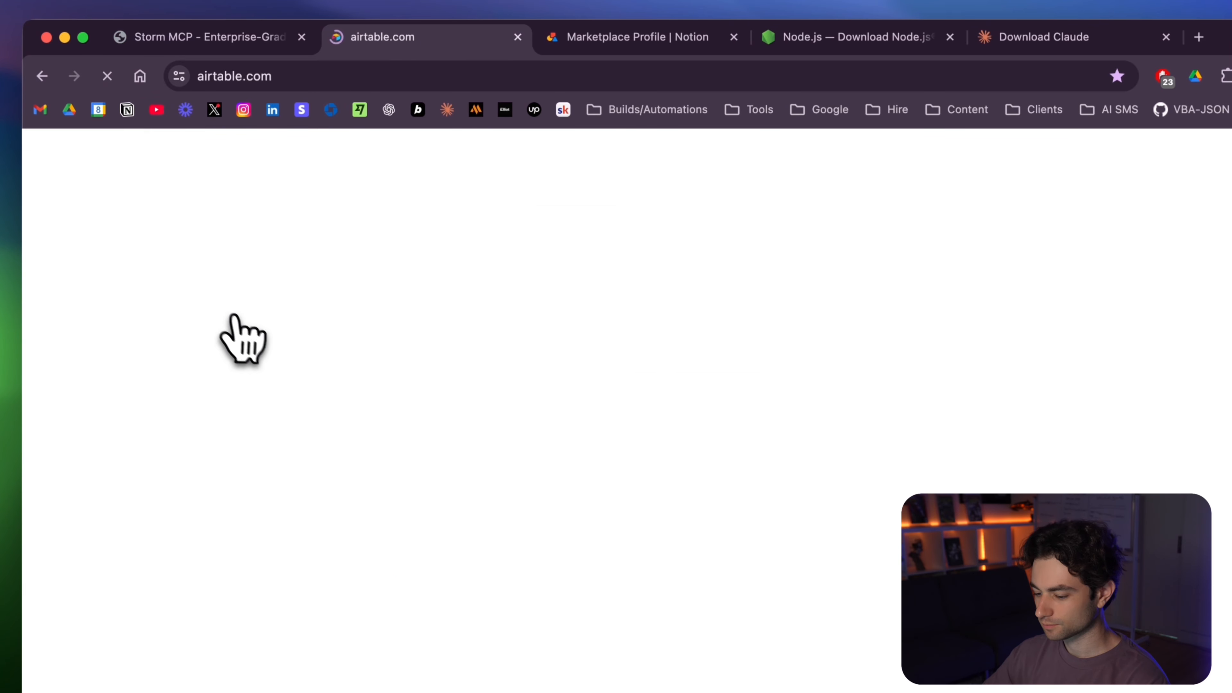
{"action": "left_click", "coordinate": [255, 548]}
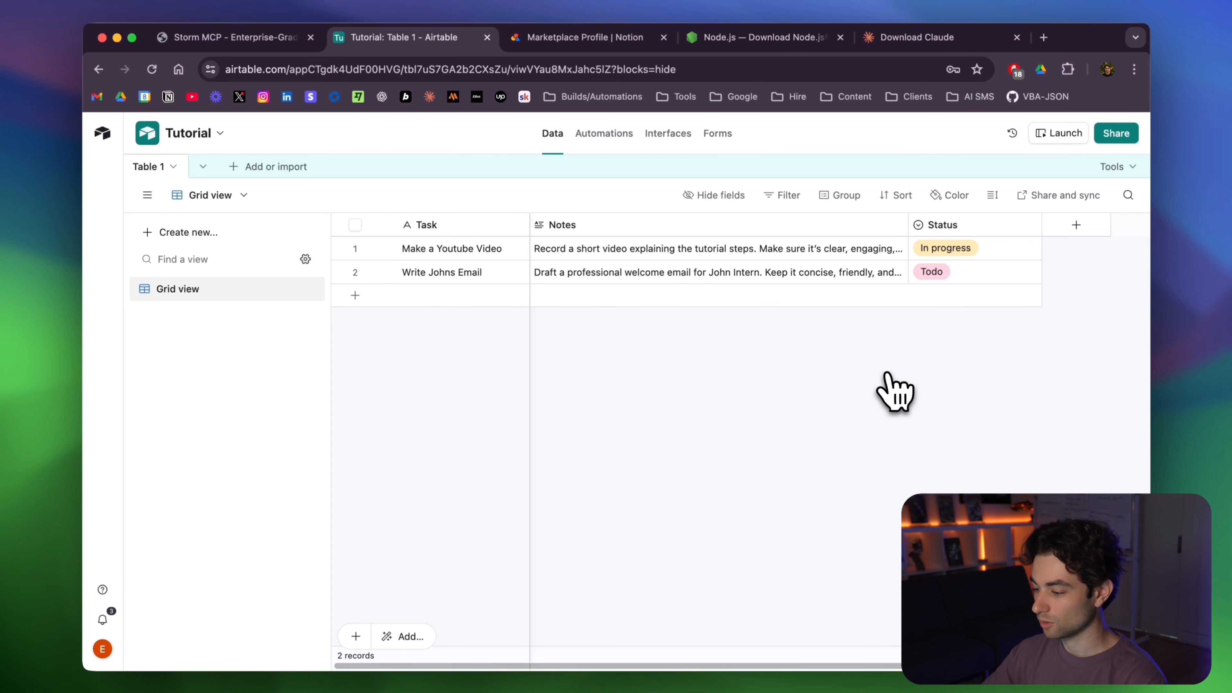
Ask Claude to set the finished Youtube video task to Done, specify that it is in Airtable, and check the task table.
{"action": "key", "text": "ctrl+Right"}
{"action": "left_click", "coordinate": [505, 593]}
{"action": "type", "text": "P"}
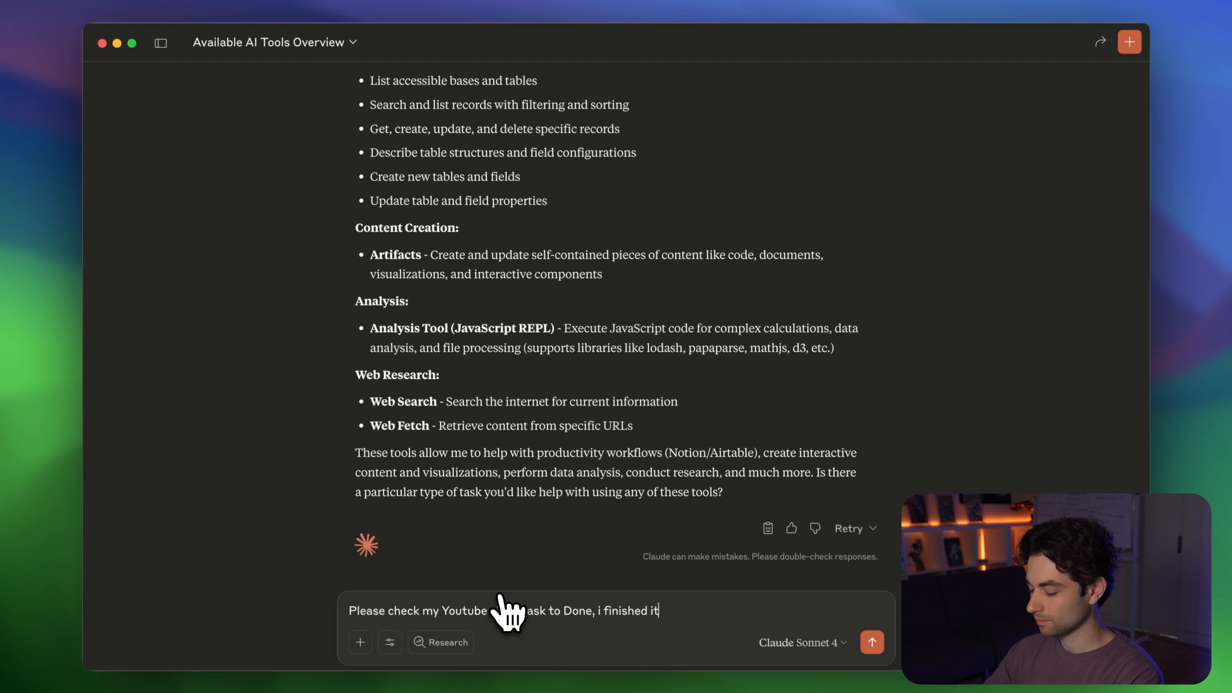
{"action": "key", "text": "Return"}
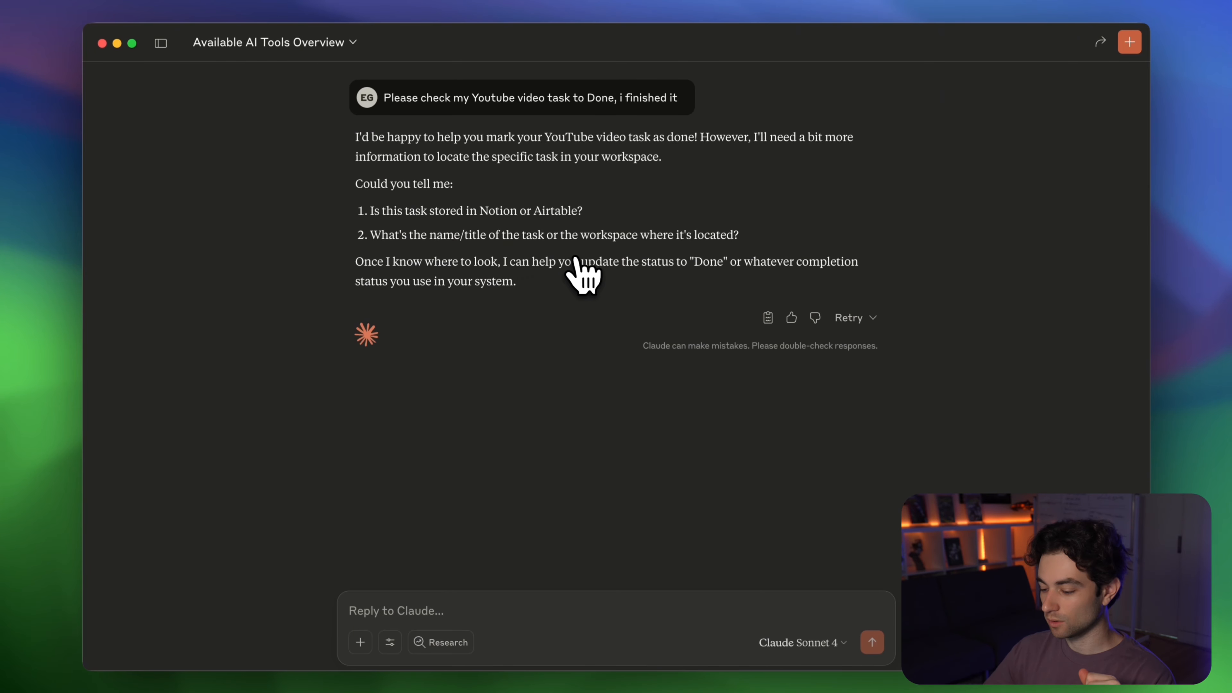
{"action": "type", "text": "its in airtable"}
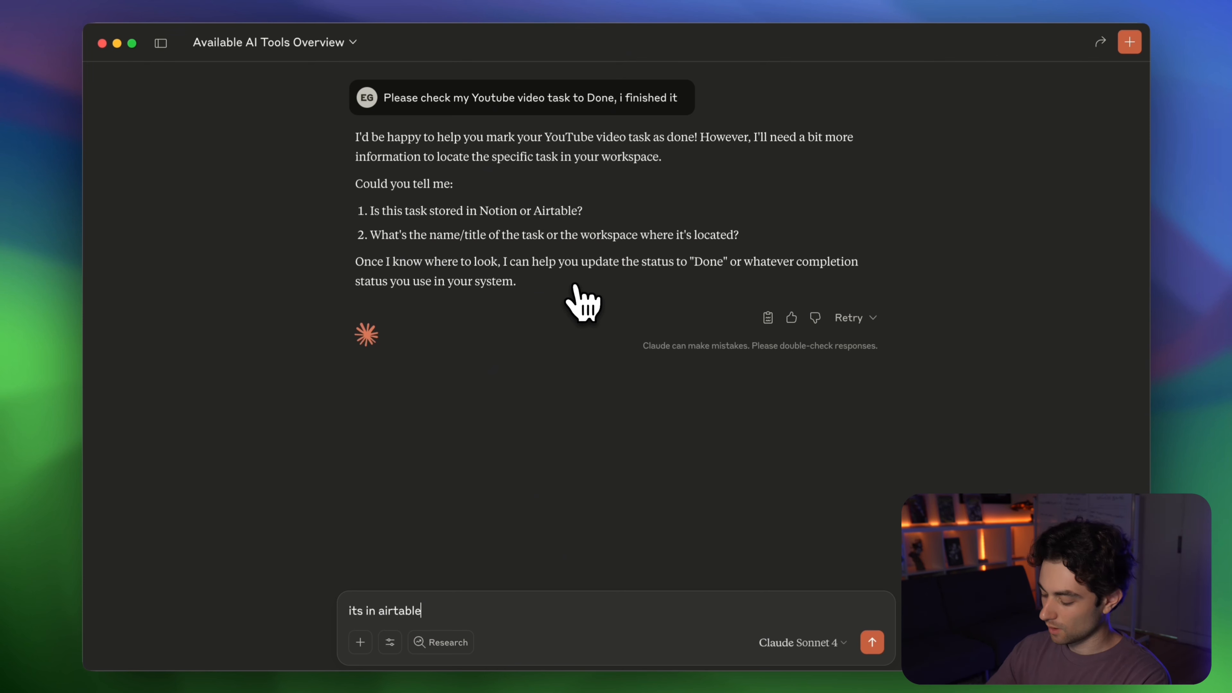
{"action": "key", "text": "Return"}
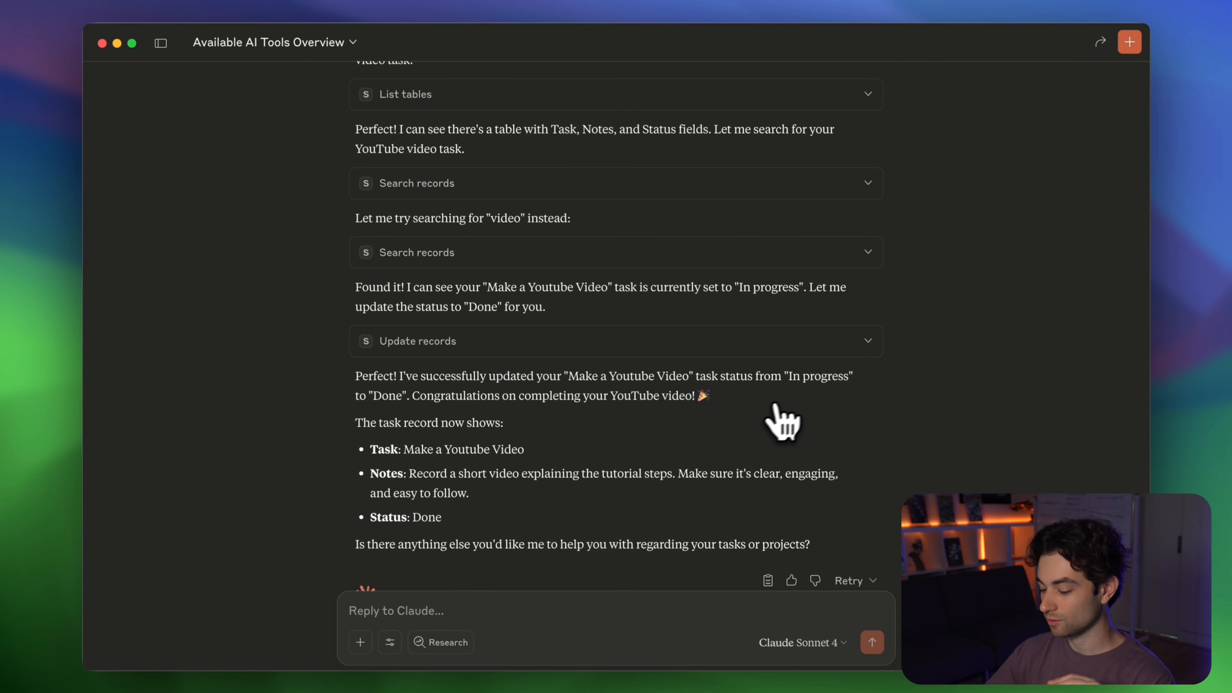
{"action": "key", "text": "ctrl+Left"}
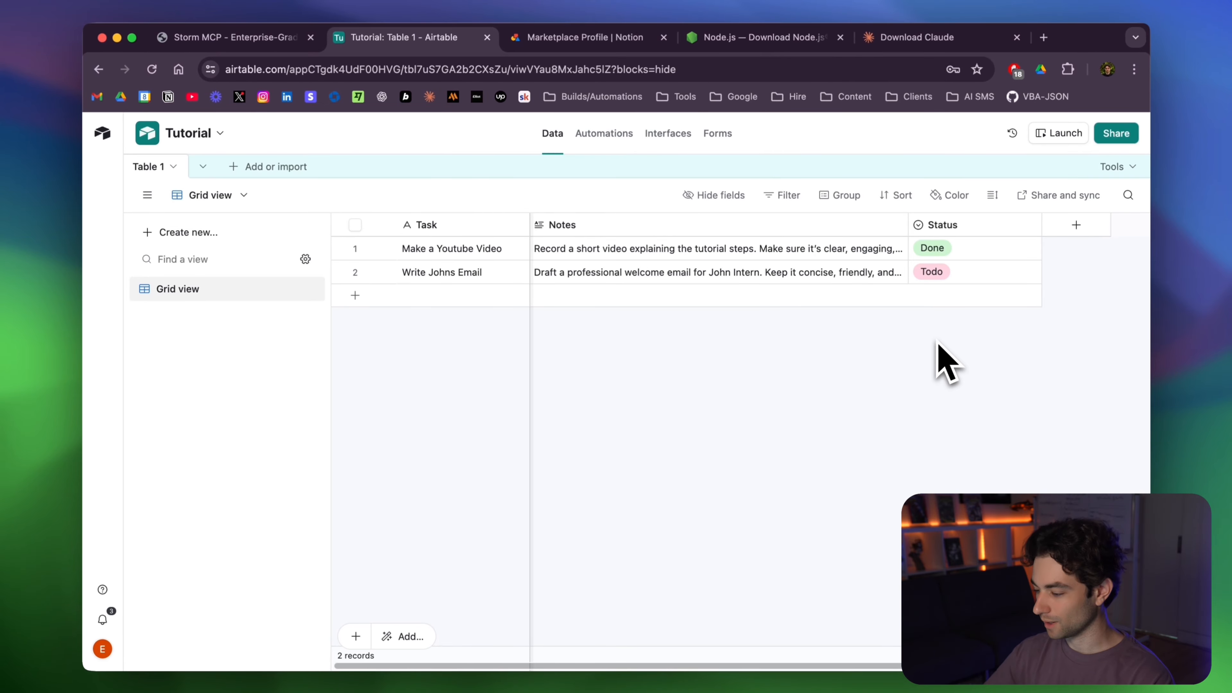
Switch back to Claude and request a short and sweet email template for writing up proposals.
{"action": "key", "text": "ctrl+Right"}
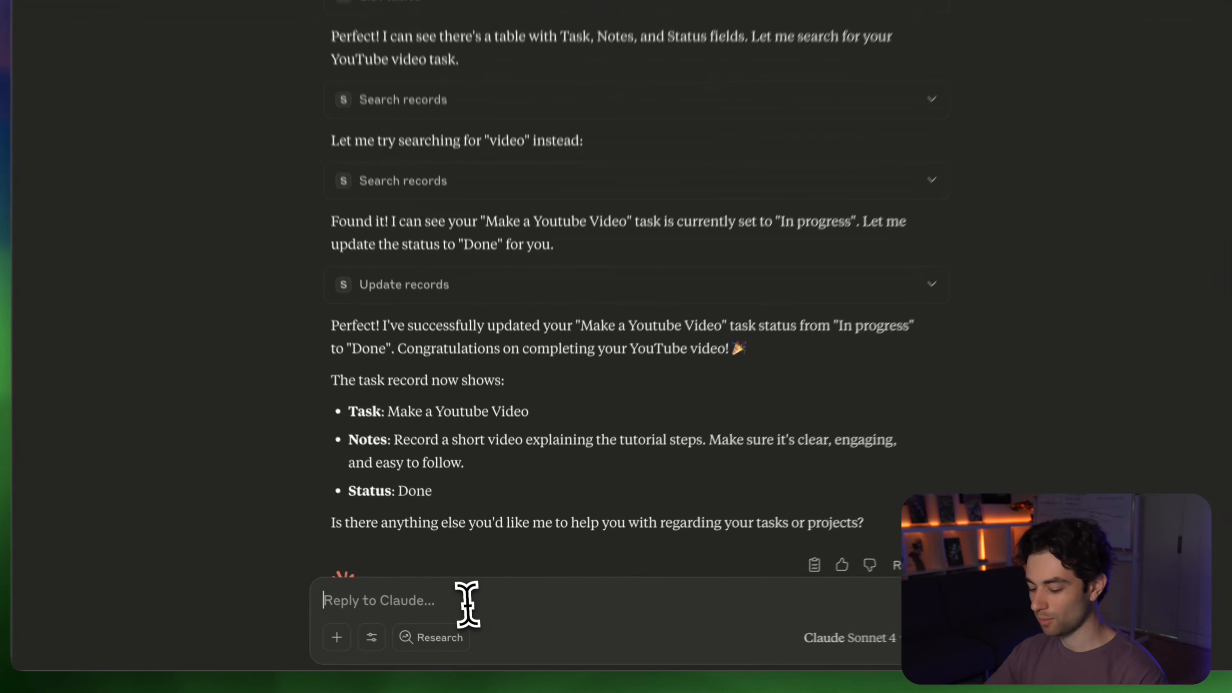
{"action": "type", "text": "Please write me an email template for writing up proposals, make it short and sweet"}
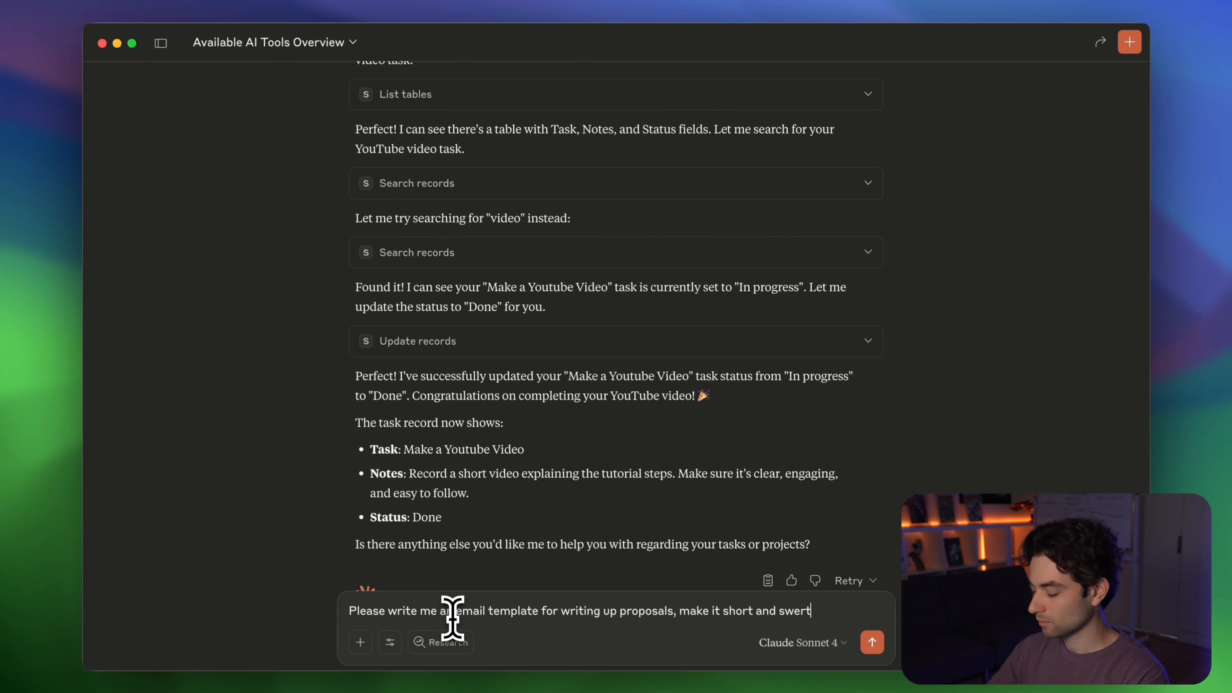
{"action": "key", "text": "Return"}
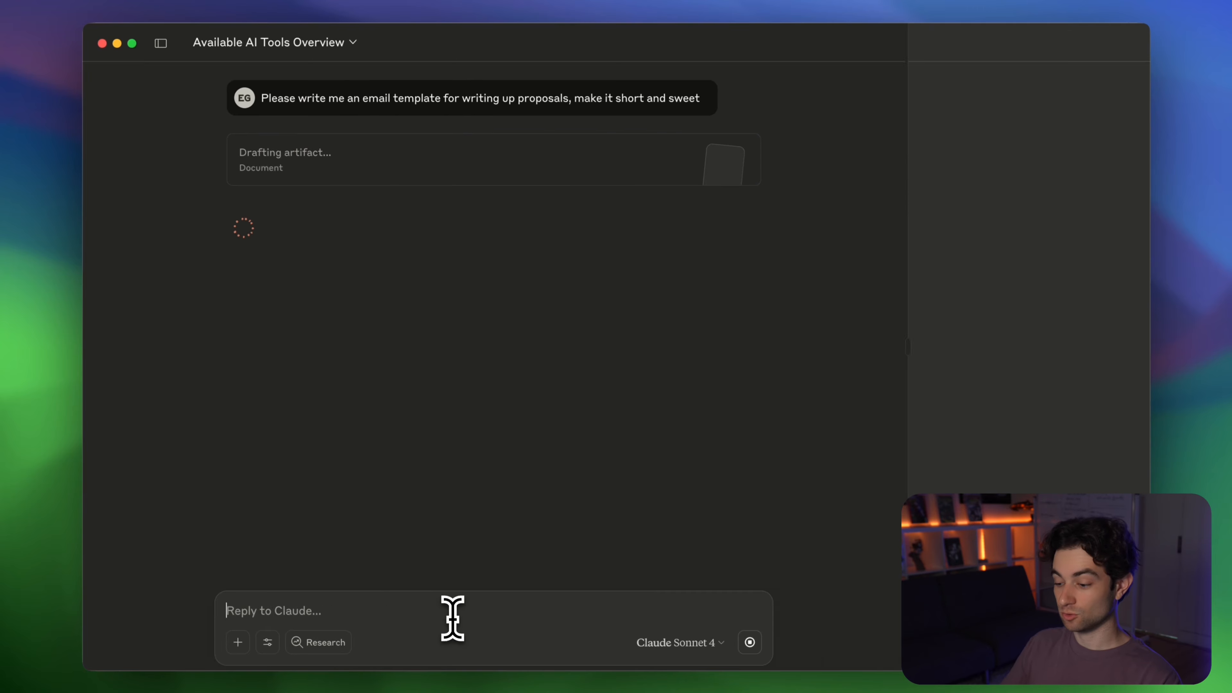
Check Learning Resources on the intern's Notion welcome page, and ask Claude to create a Notion page from the email and link it there.
{"action": "key", "text": "ctrl+Left"}
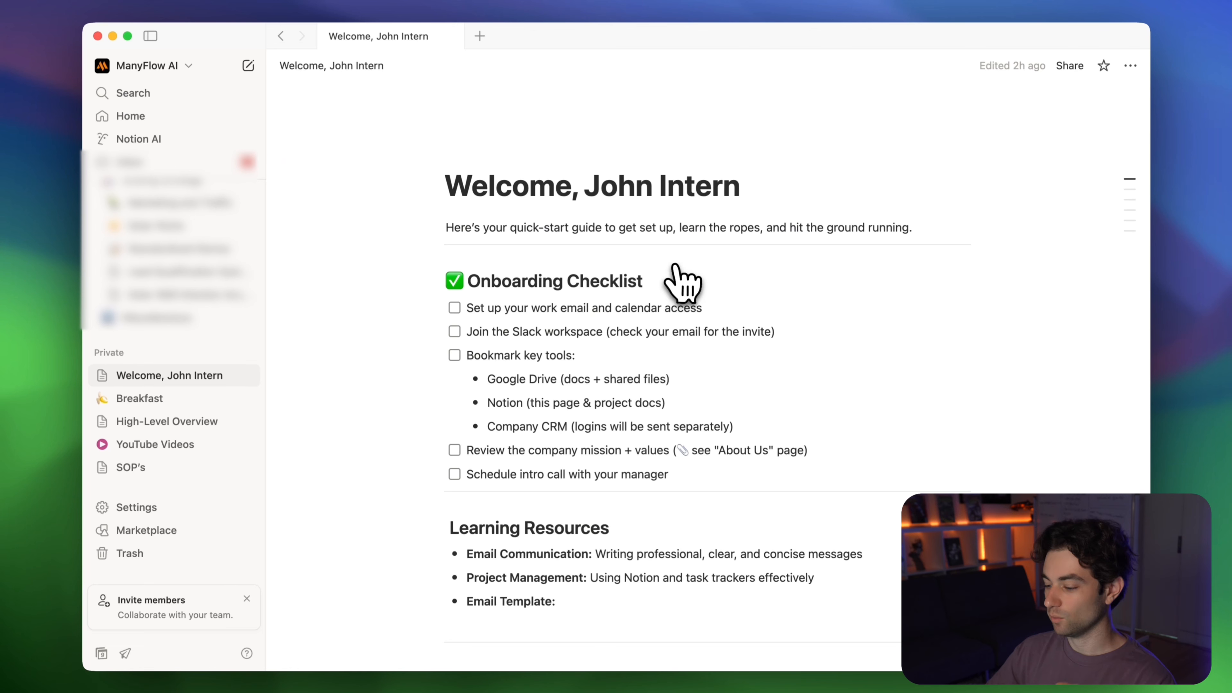
{"action": "scroll", "coordinate": [701, 238], "scroll_direction": "down", "scroll_amount": 5}
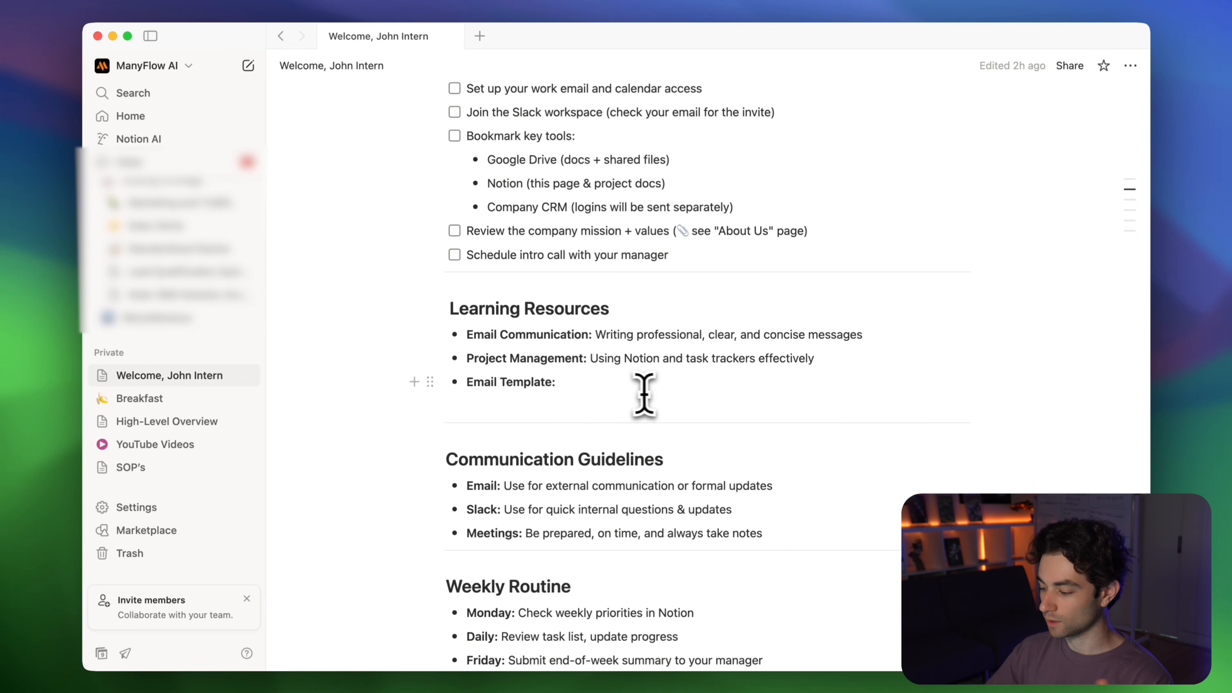
{"action": "key", "text": "ctrl+Right"}
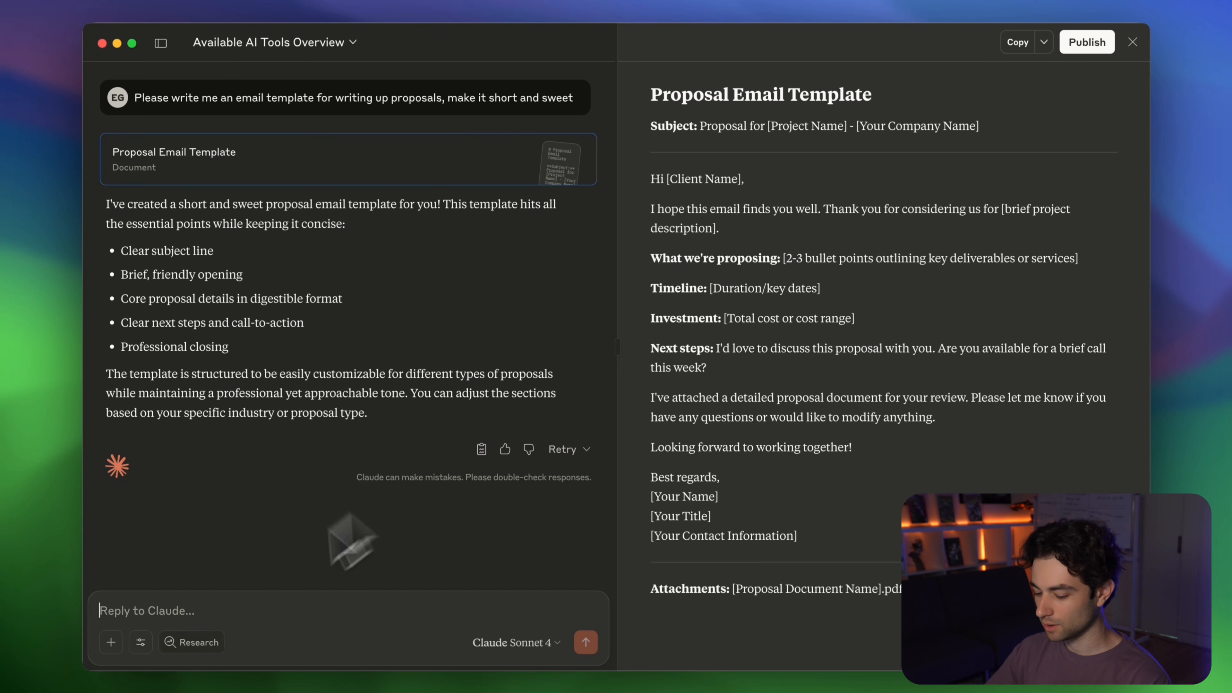
{"action": "type", "text": "g"}
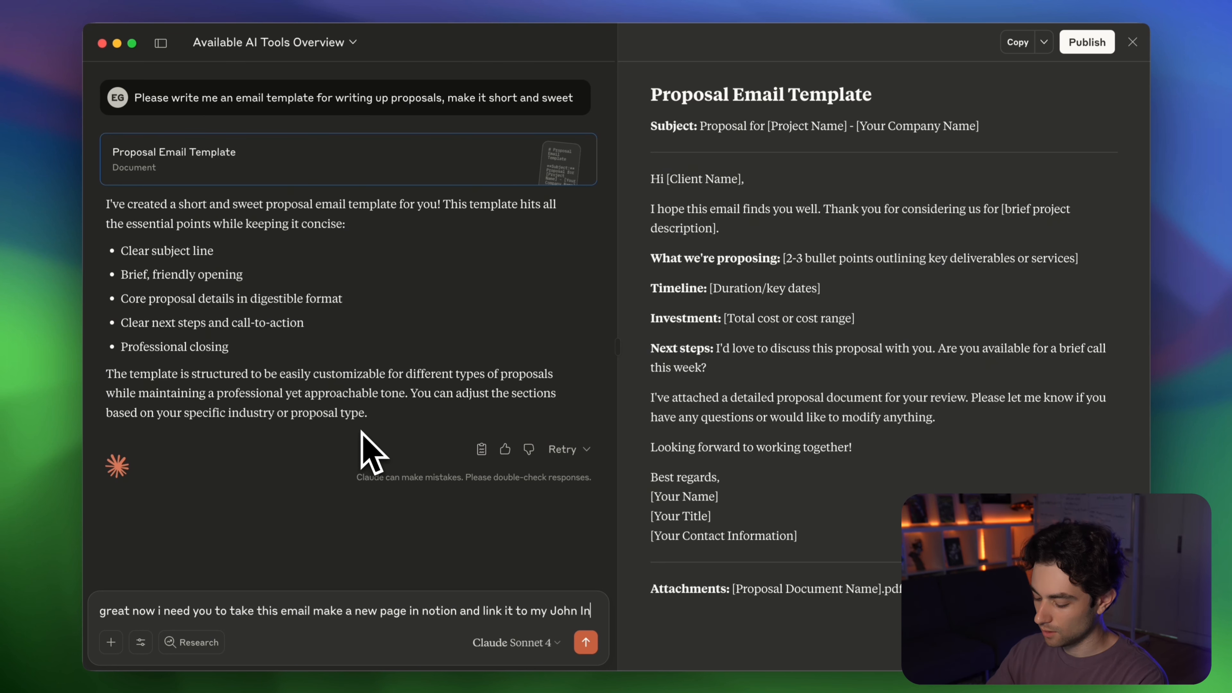
{"action": "type", "text": "tern Page under the Lwarning Resources section."}
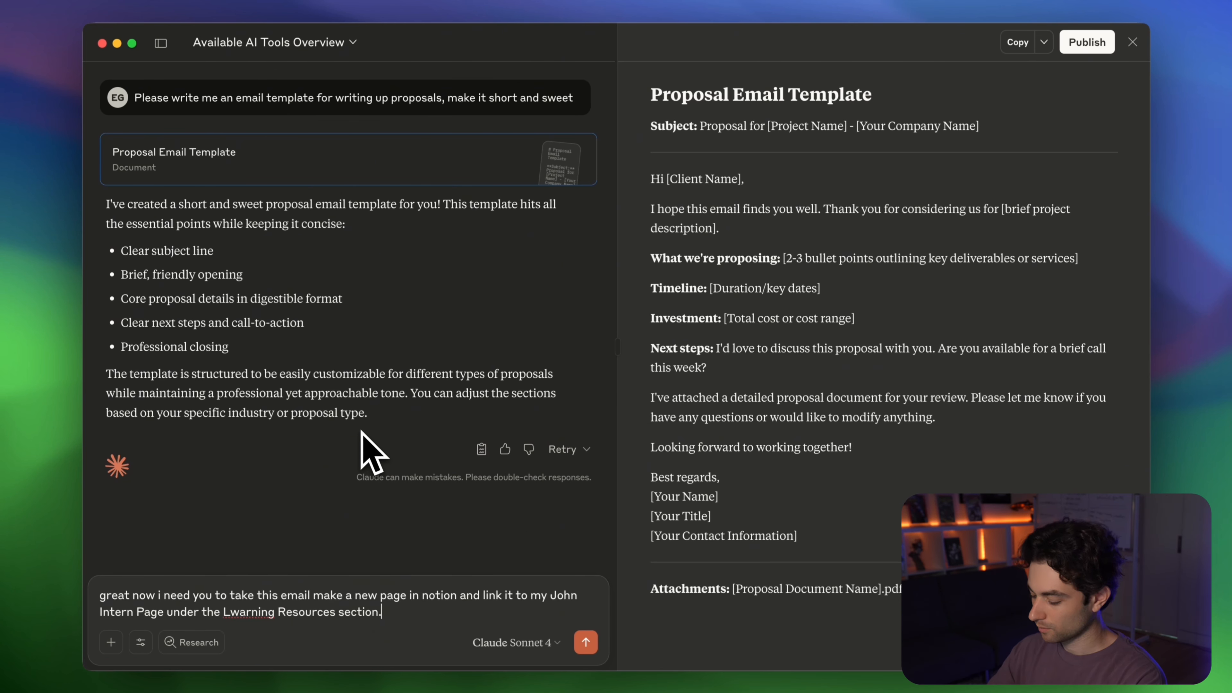
{"action": "key", "text": "Return"}
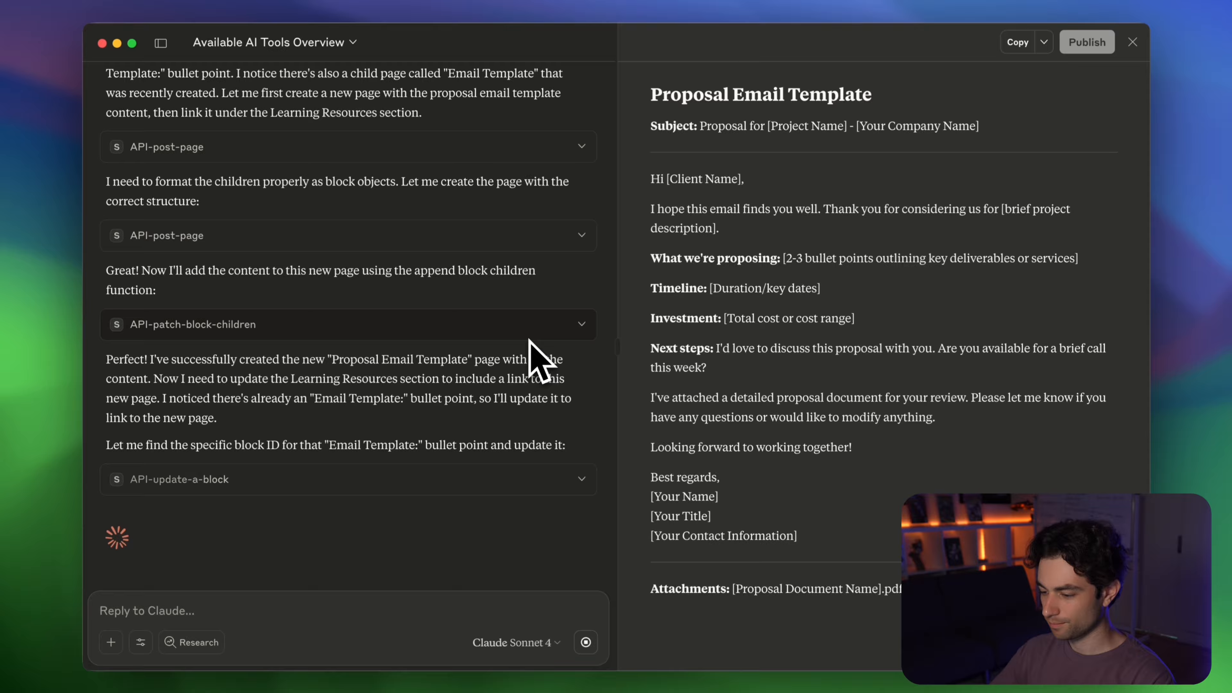
Switch to Notion, examine the linked Proposal Email Template page, and return to the intern's welcome page.
{"action": "key", "text": "super+Tab"}
{"action": "scroll", "coordinate": [529, 345], "scroll_direction": "down", "scroll_amount": 2}
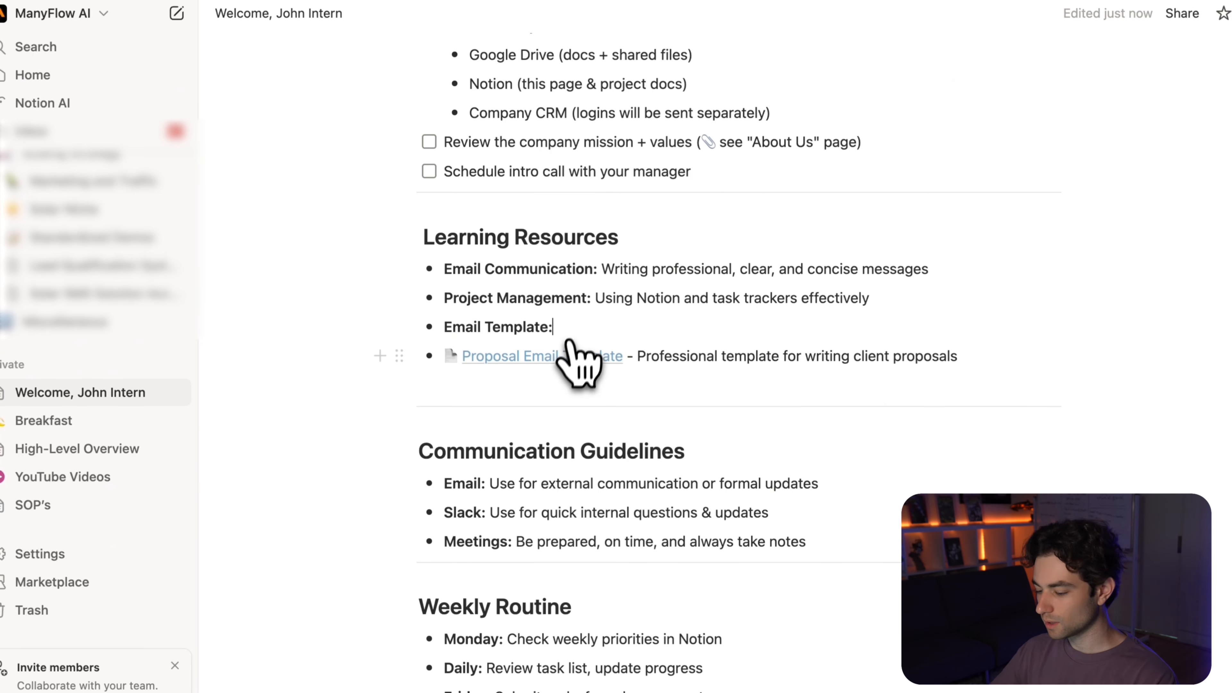
{"action": "left_click", "coordinate": [562, 359]}
{"action": "scroll", "coordinate": [638, 310], "scroll_direction": "down", "scroll_amount": 4}
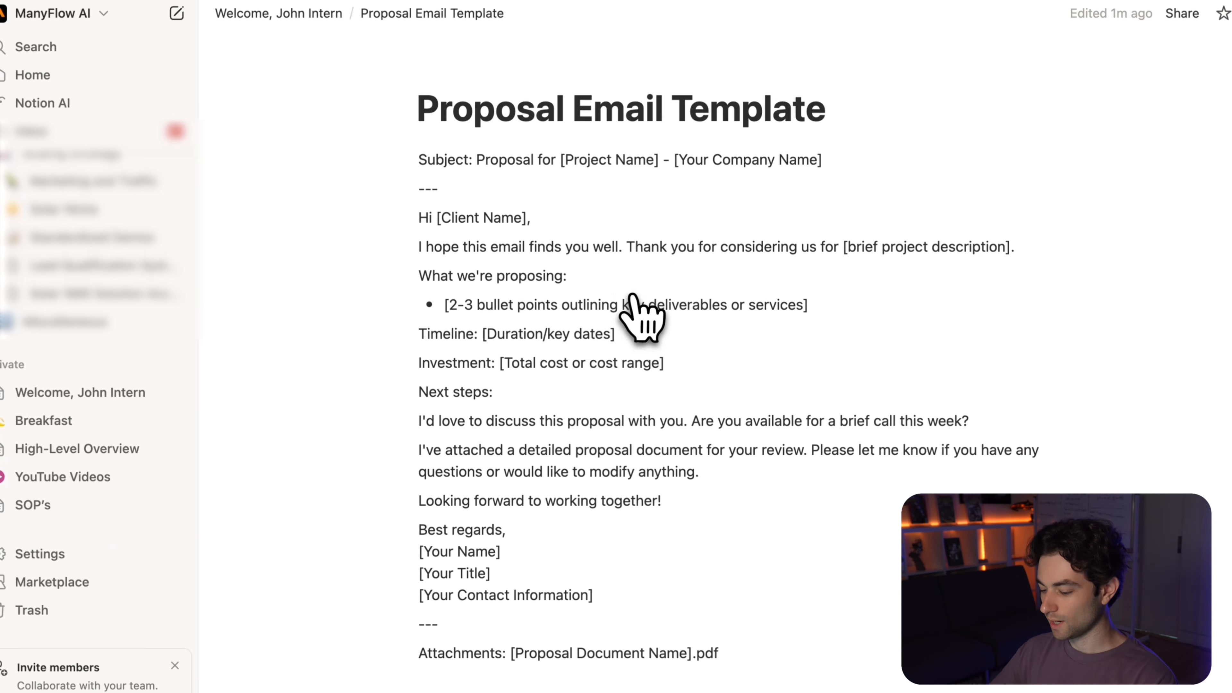
{"action": "scroll", "coordinate": [638, 303], "scroll_direction": "up", "scroll_amount": 4}
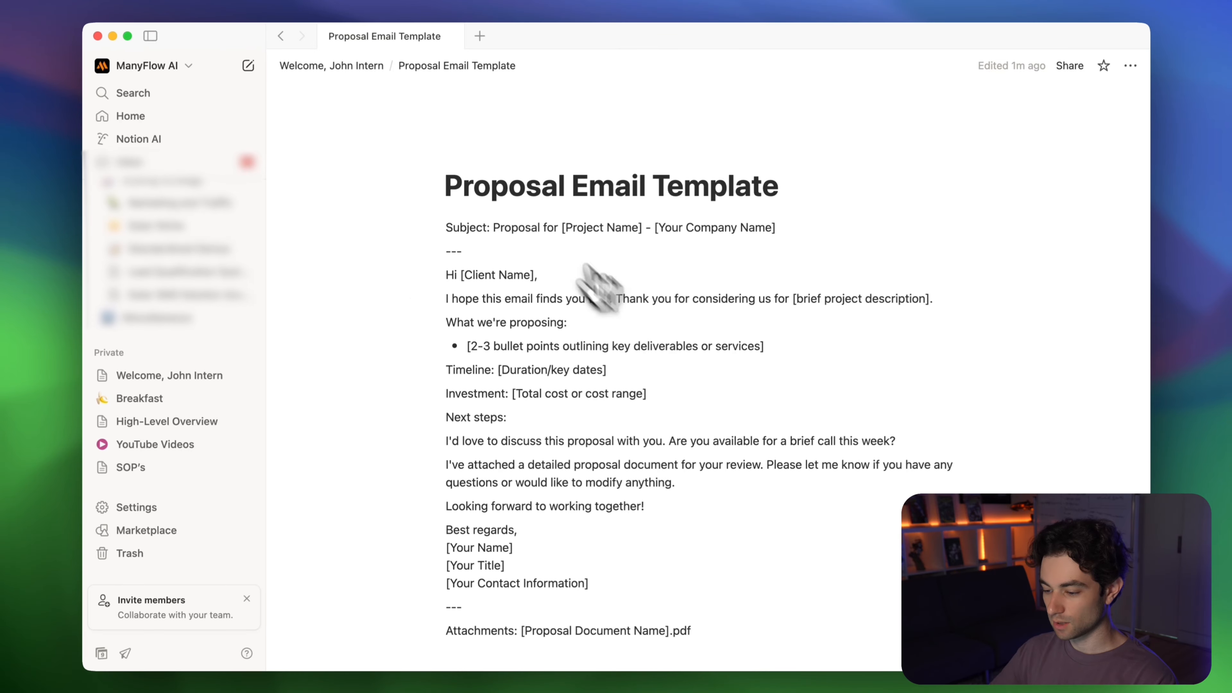
{"action": "left_click", "coordinate": [320, 66]}
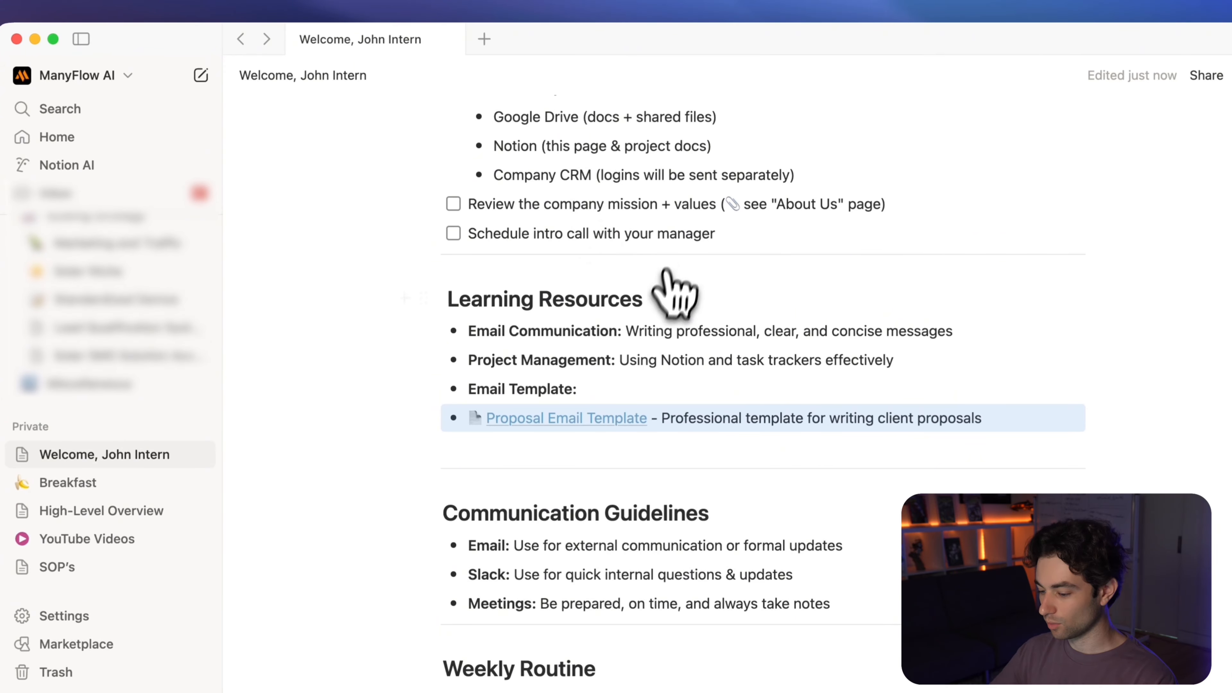
{"action": "scroll", "coordinate": [667, 339], "scroll_direction": "up", "scroll_amount": 5}
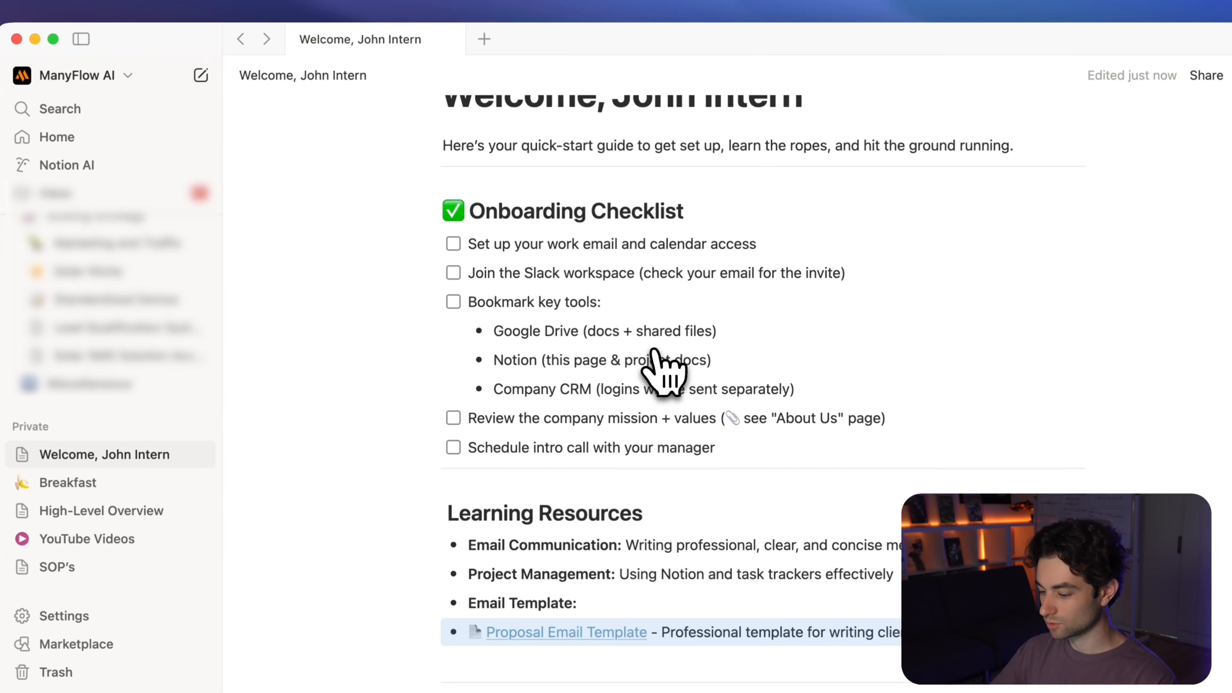
{"action": "scroll", "coordinate": [631, 388], "scroll_direction": "down", "scroll_amount": 2}
Ask Claude to mark the other Airtable task as done and check its status in the Tutorial base.
{"action": "key", "text": "ctrl+Right"}
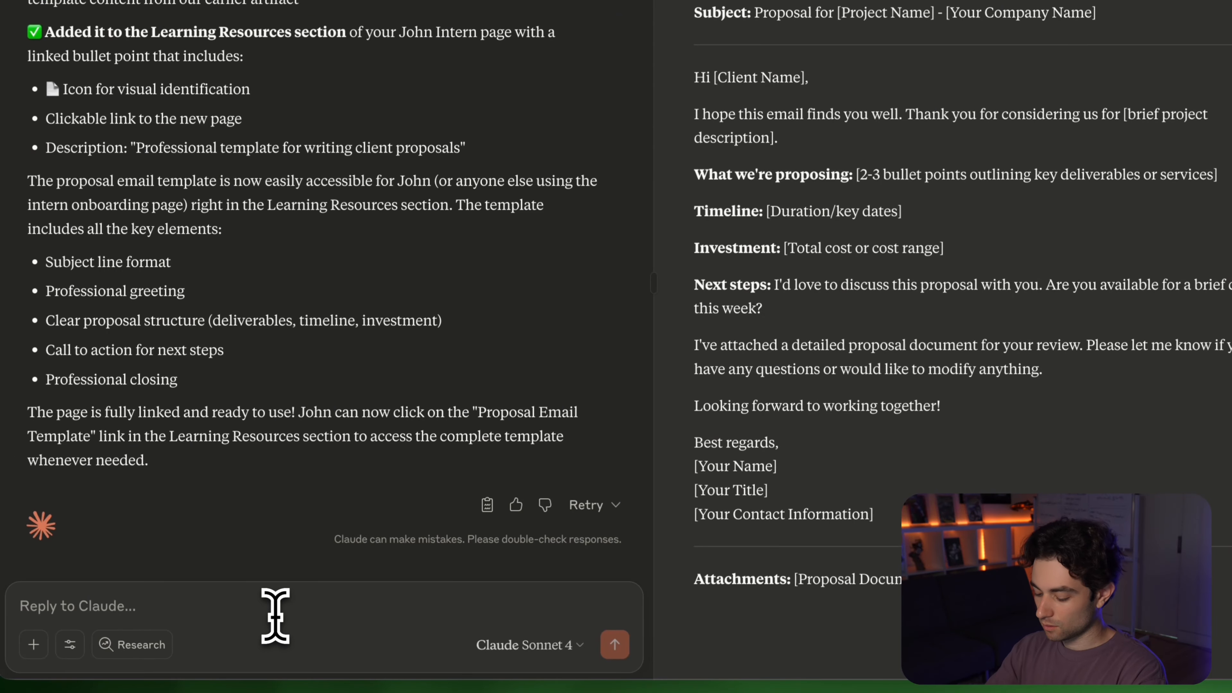
{"action": "type", "text": "great please makr my other task as done in ai"}
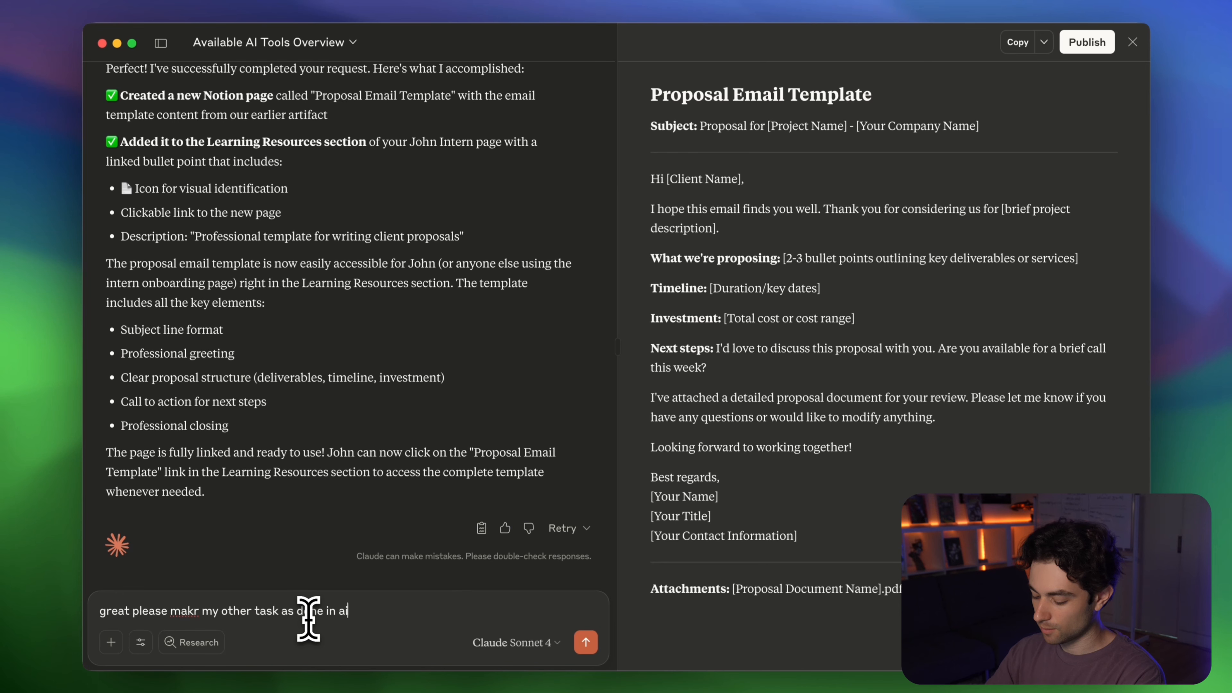
{"action": "key", "text": "Return"}
{"action": "key", "text": "ctrl+Left"}
{"action": "key", "text": "ctrl+Left"}
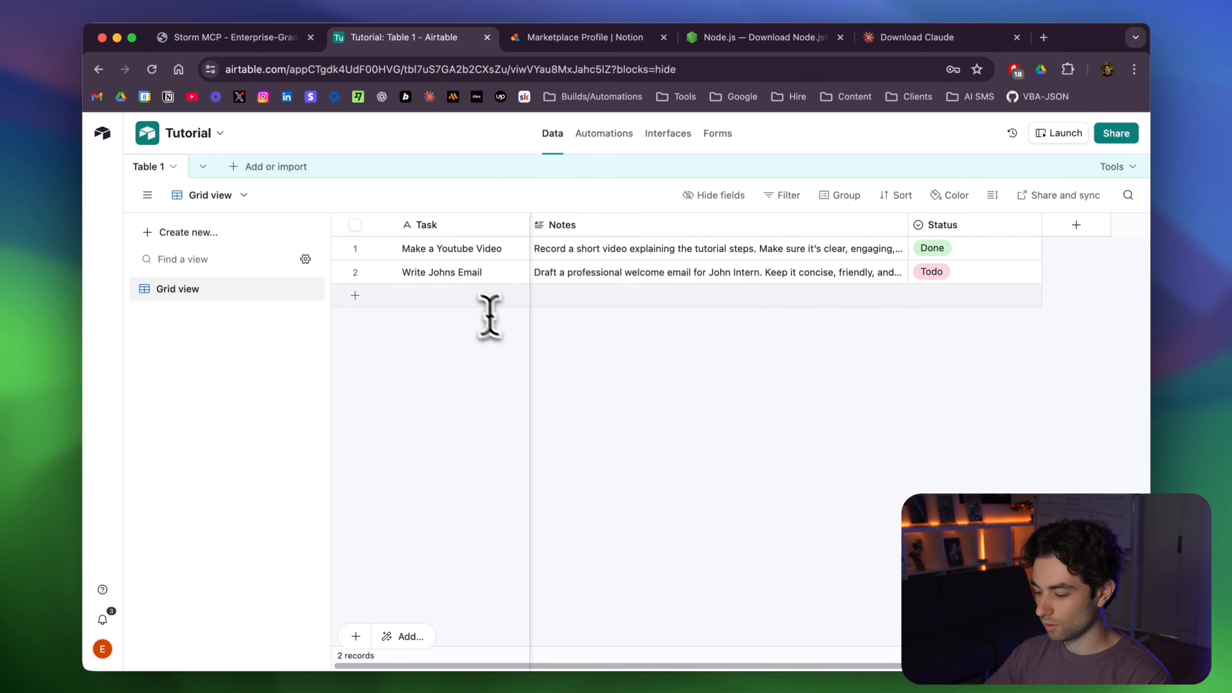
{"action": "key", "text": "ctrl+Right"}
{"action": "key", "text": "ctrl+Right"}
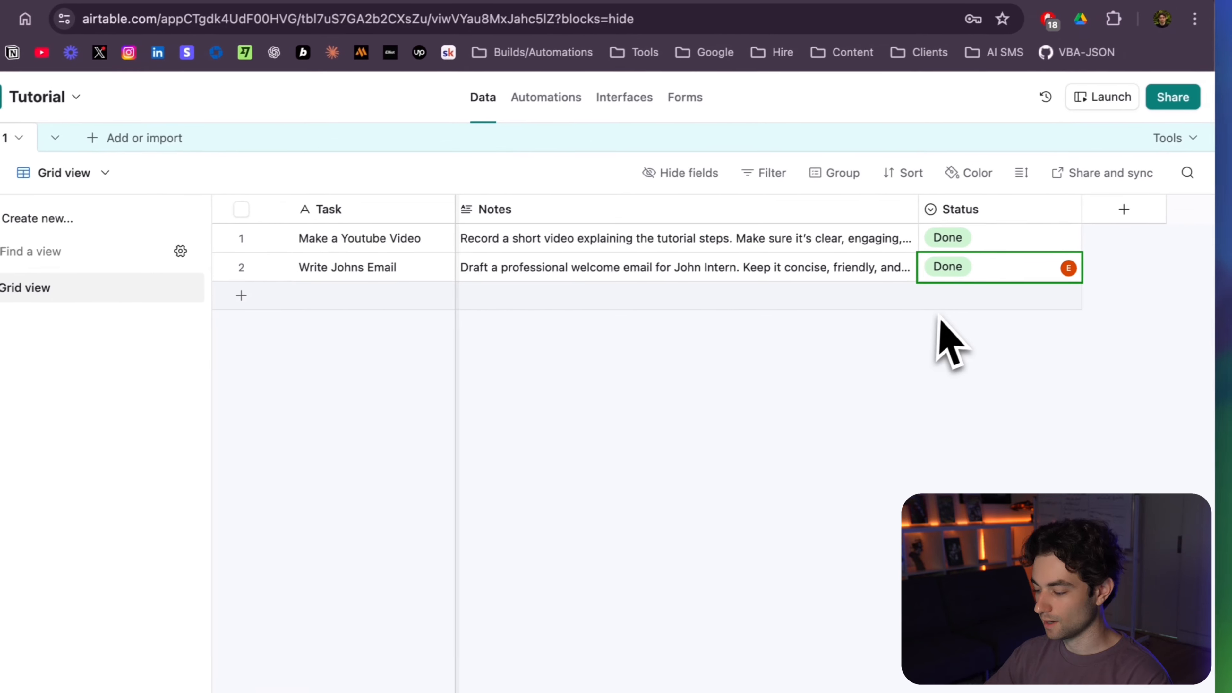
Switch to Storm MCP and examine the Observability dashboard's gateway metrics, traffic, most used functions and request volume.
{"action": "left_click", "coordinate": [1045, 358]}
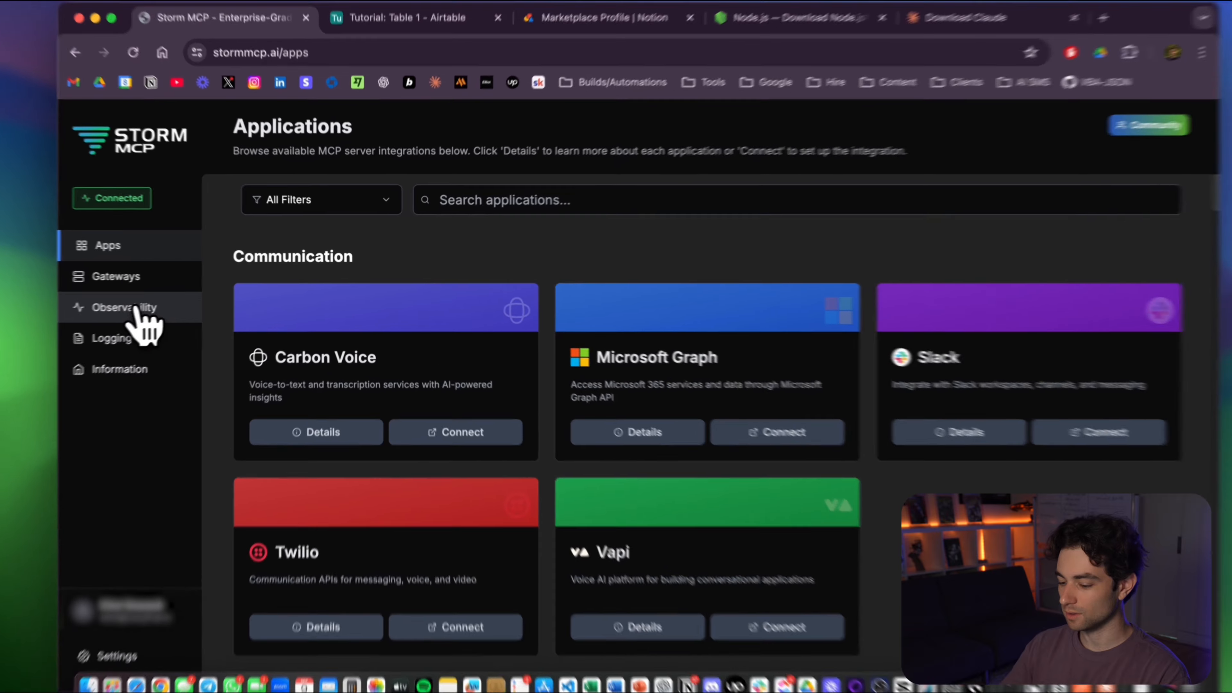
{"action": "left_click", "coordinate": [182, 305]}
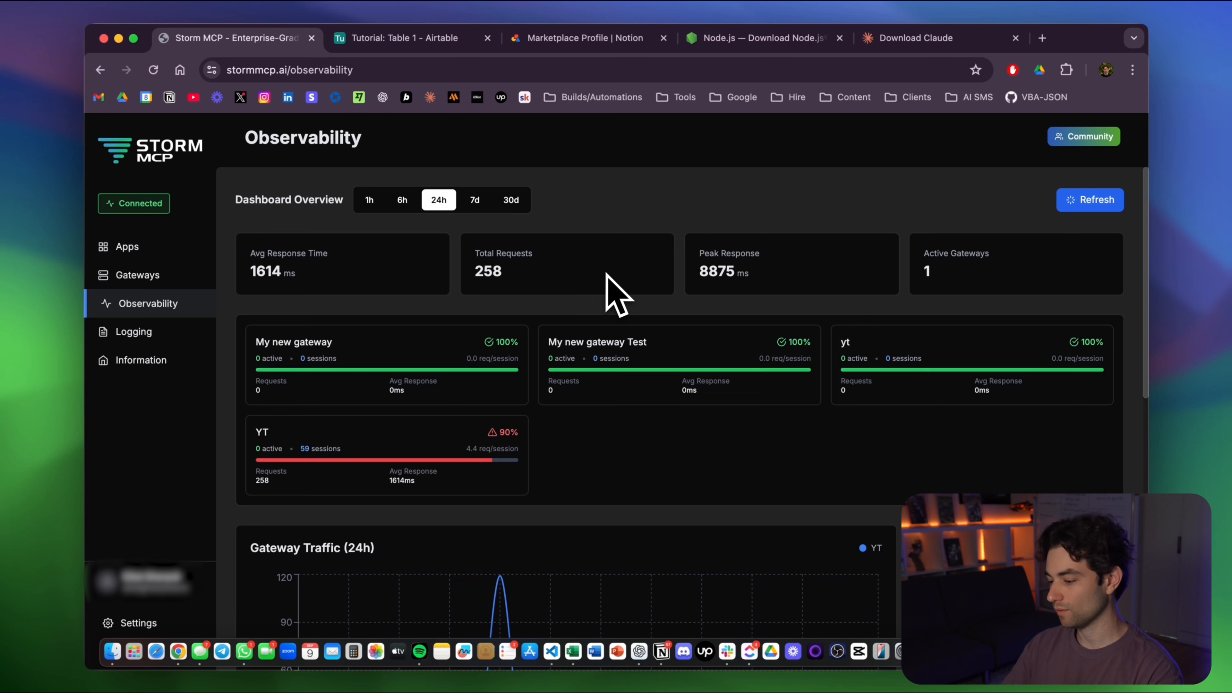
{"action": "scroll", "coordinate": [827, 221], "scroll_direction": "down", "scroll_amount": 5}
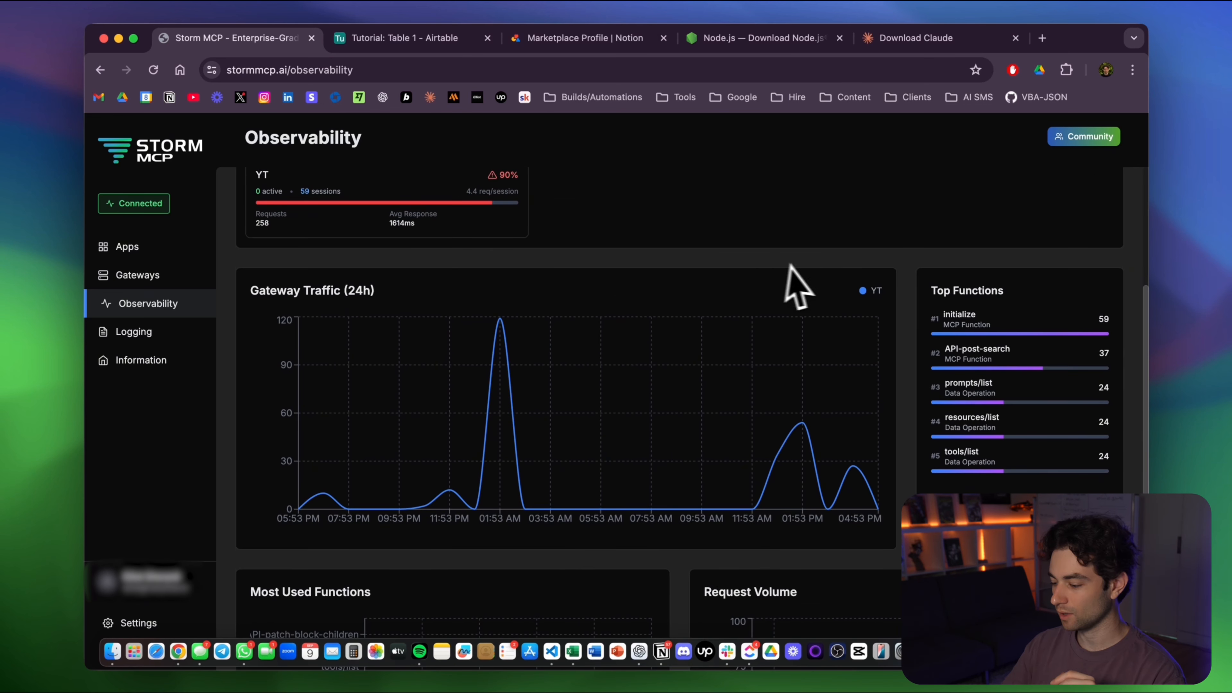
{"action": "scroll", "coordinate": [790, 266], "scroll_direction": "down", "scroll_amount": 4}
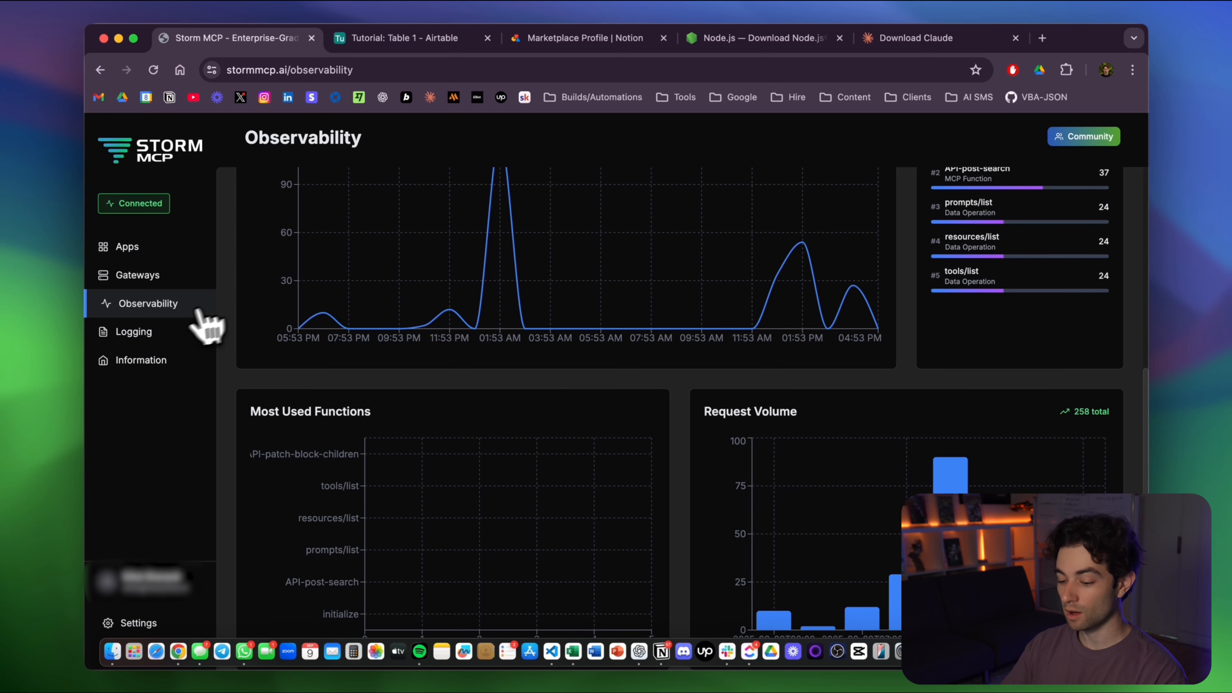
Open the request logs for all gateways and examine the logged functions and durations.
{"action": "left_click", "coordinate": [146, 332]}
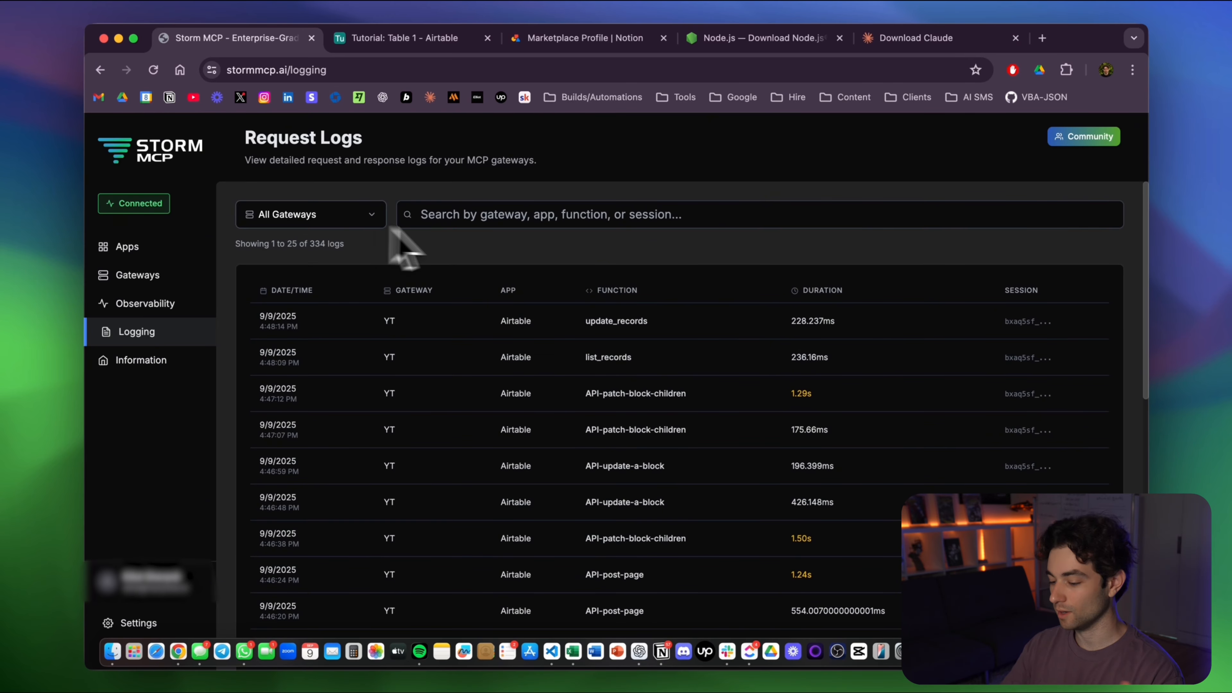
{"action": "scroll", "coordinate": [698, 331], "scroll_direction": "down", "scroll_amount": 10}
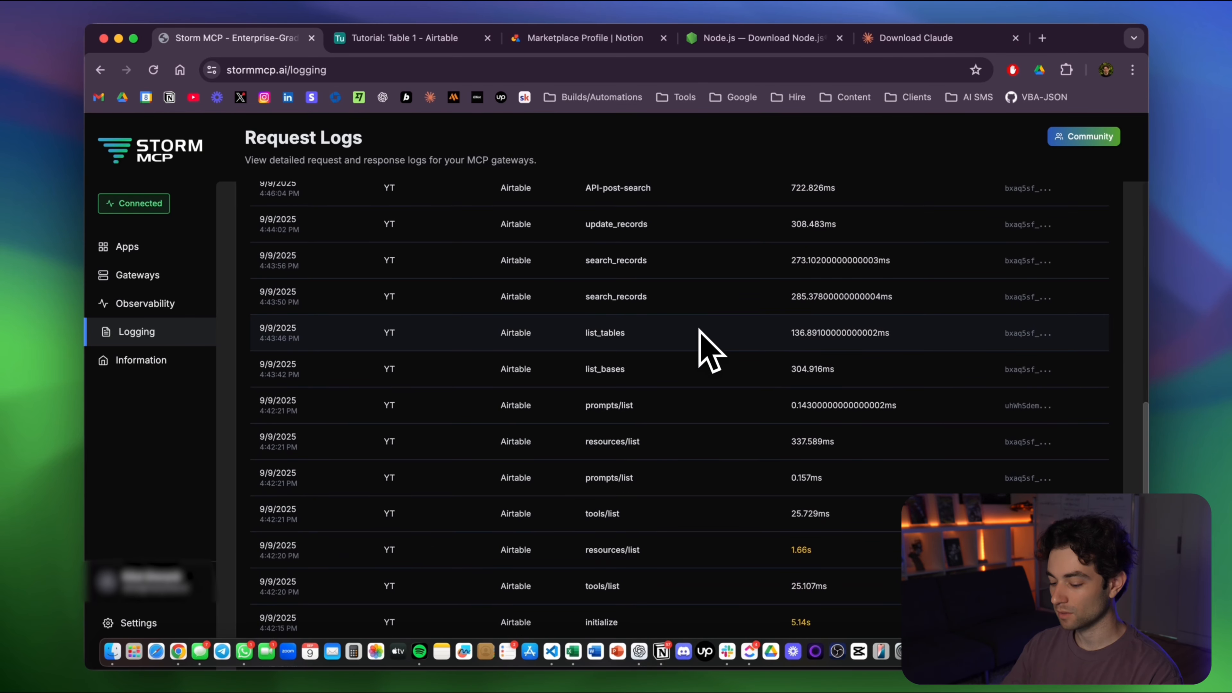
{"action": "scroll", "coordinate": [699, 330], "scroll_direction": "up", "scroll_amount": 10}
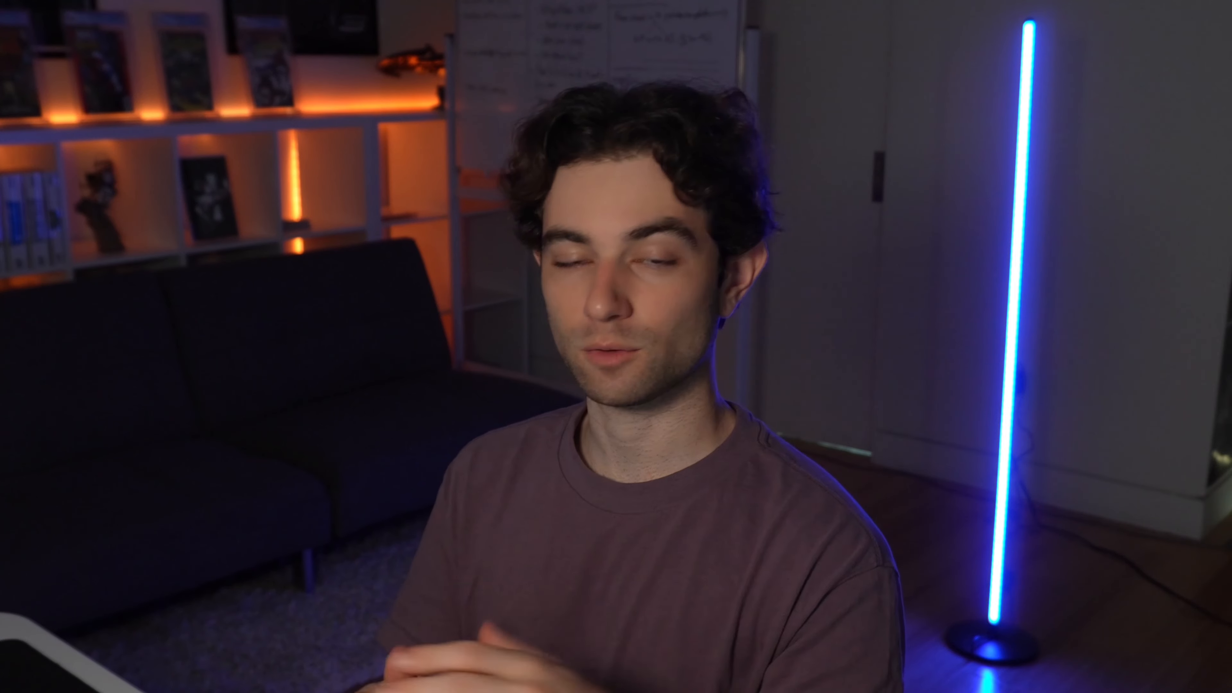